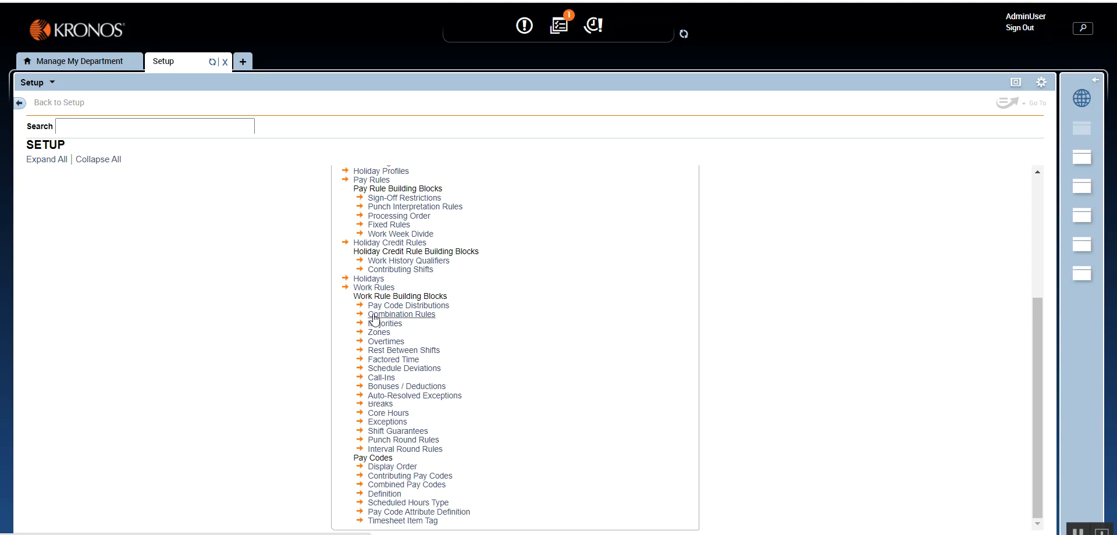
# Step: Open the Demo combination rule from the Work Rule Building Blocks
pyautogui.click(374, 315)
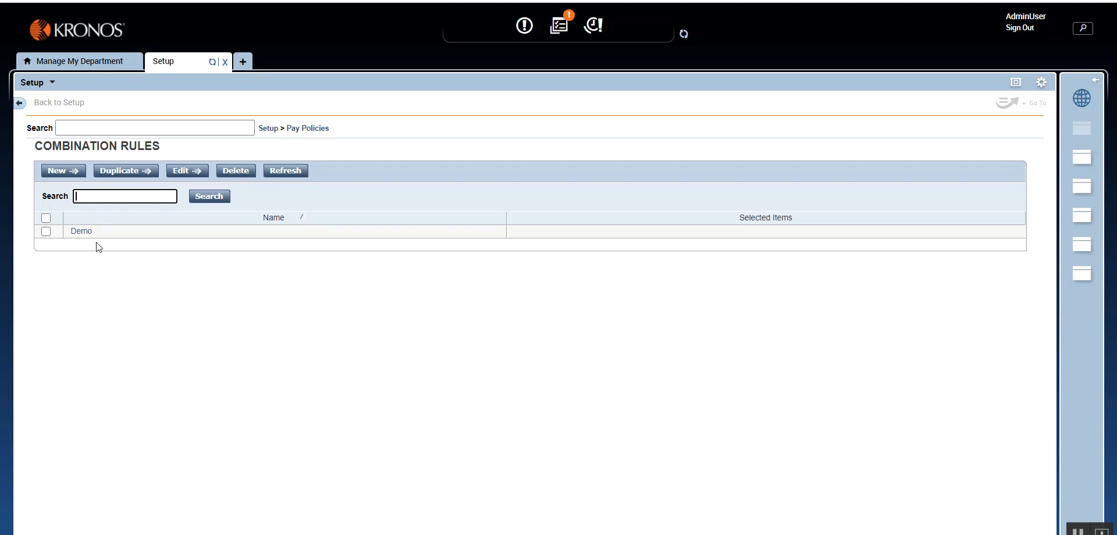
pyautogui.scroll(-1, 87, 239)
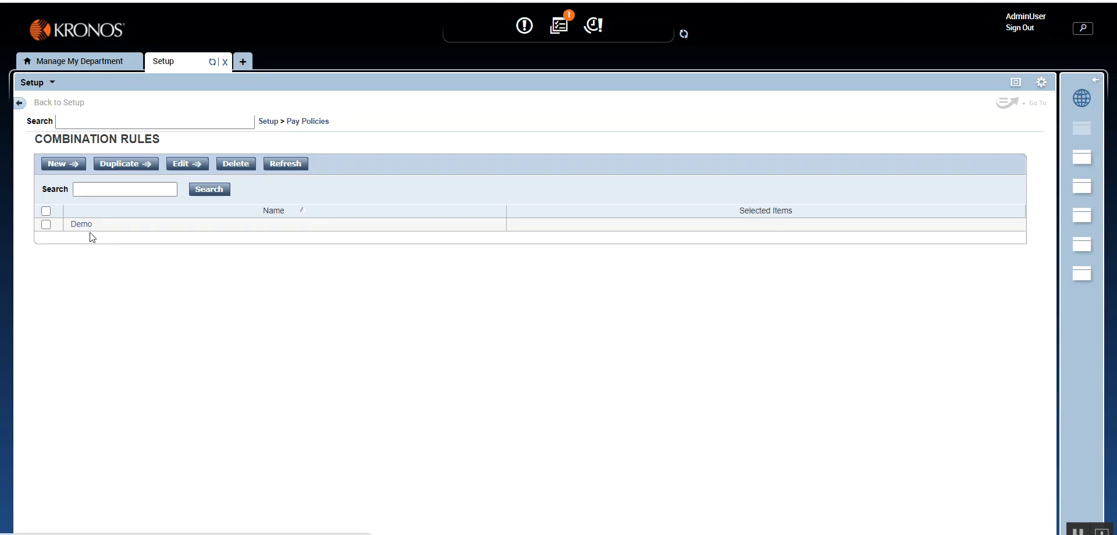
pyautogui.click(82, 226)
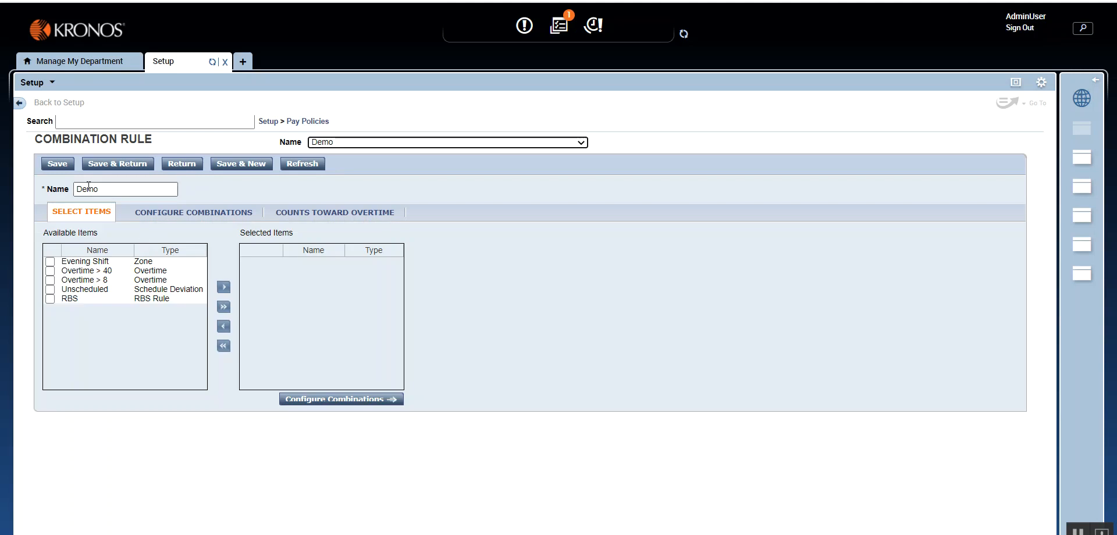
pyautogui.click(317, 123)
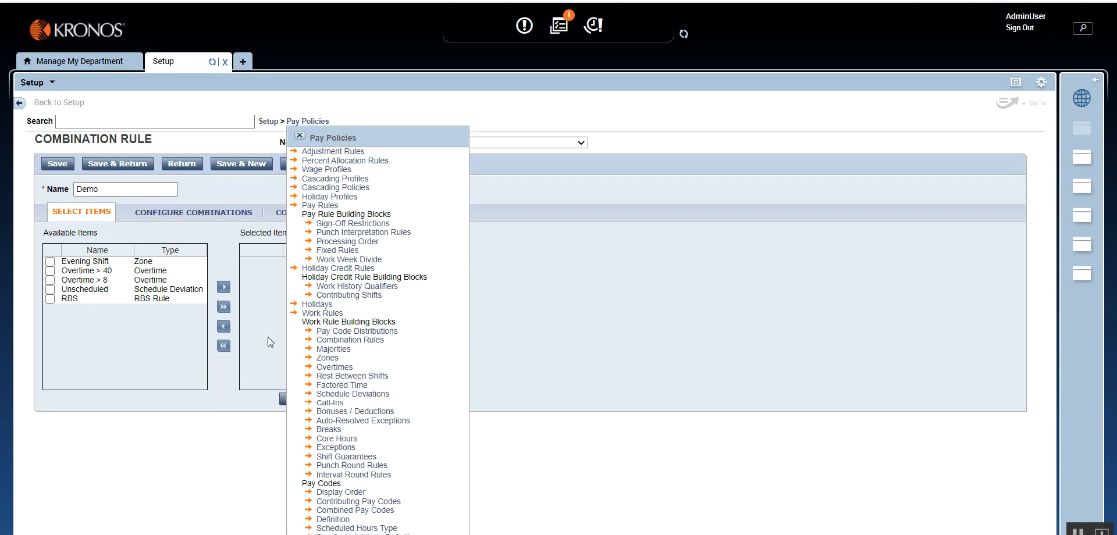
pyautogui.click(300, 136)
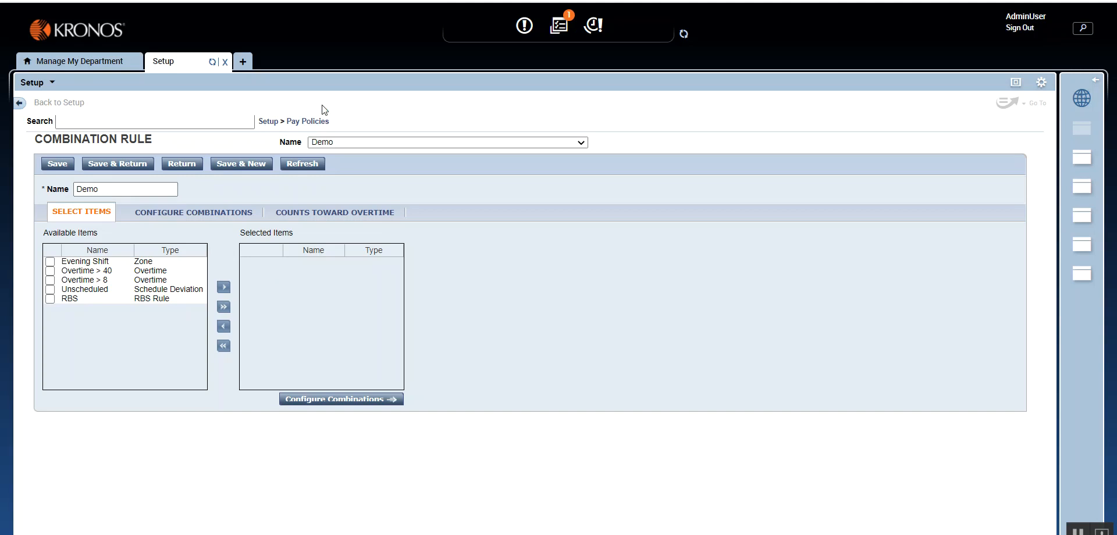
pyautogui.click(308, 122)
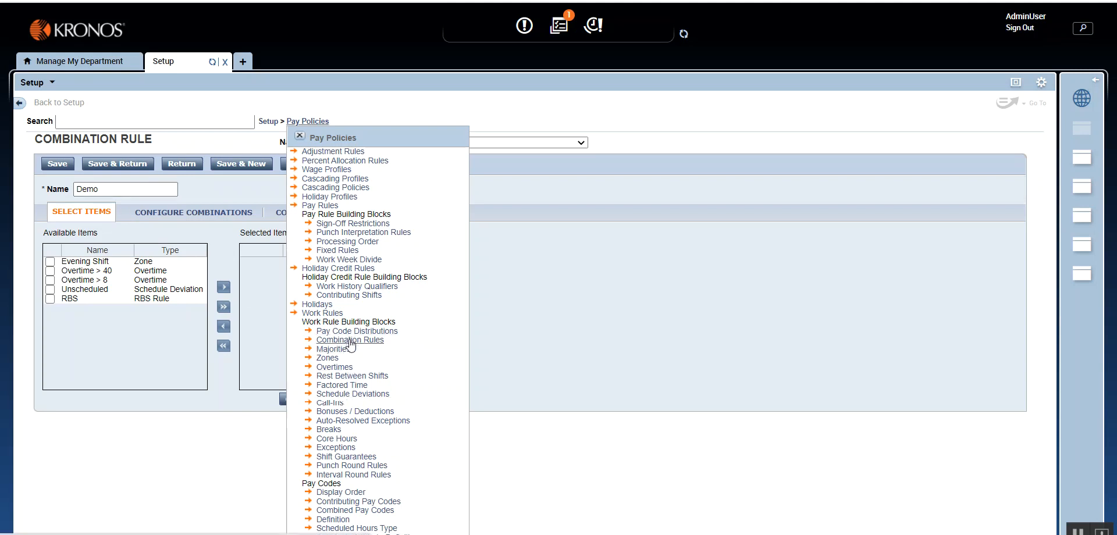
pyautogui.click(300, 136)
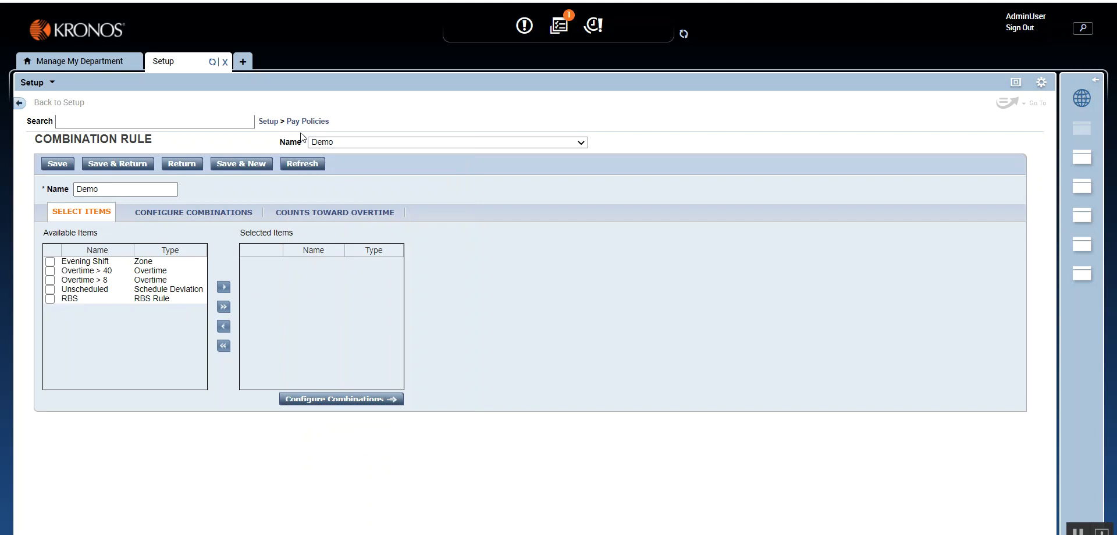
# Step: Rename the combination rule to "Full Time EEs Demo"
pyautogui.click(101, 189)
pyautogui.hotkey('ctrl', 'a')
pyautogui.write('Full')
pyautogui.click(129, 216)
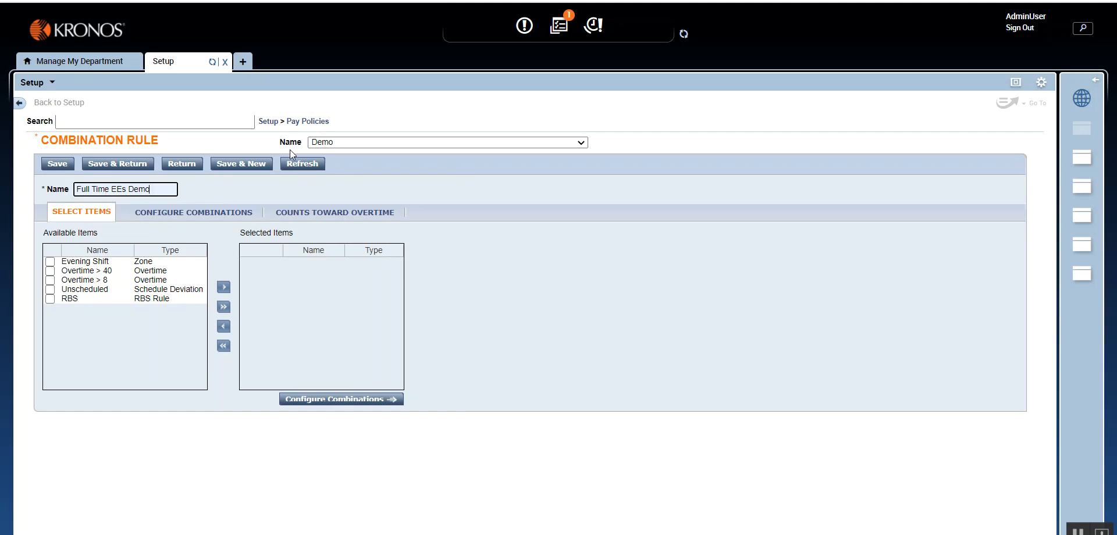
pyautogui.click(306, 122)
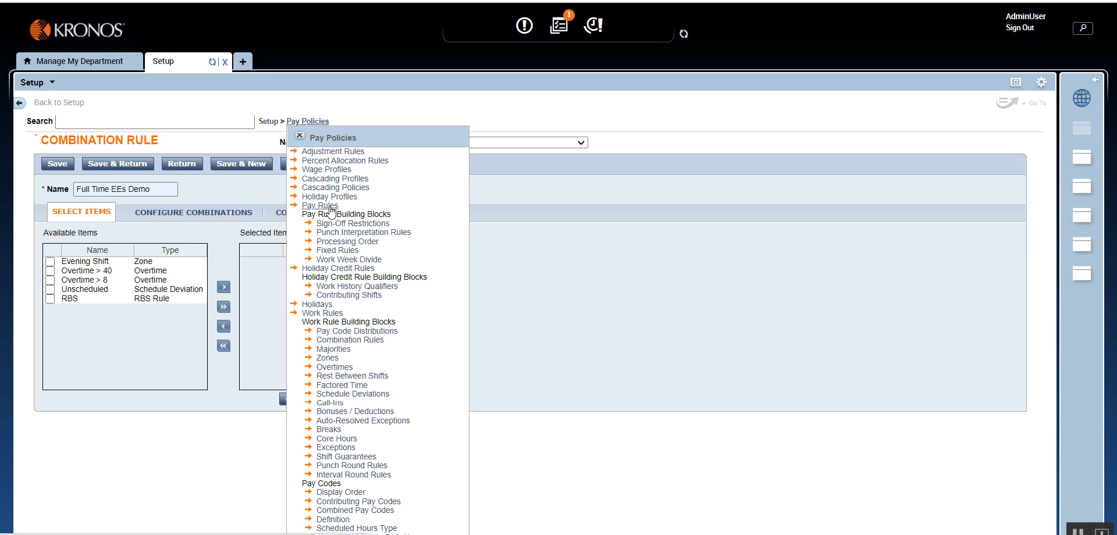
pyautogui.click(300, 135)
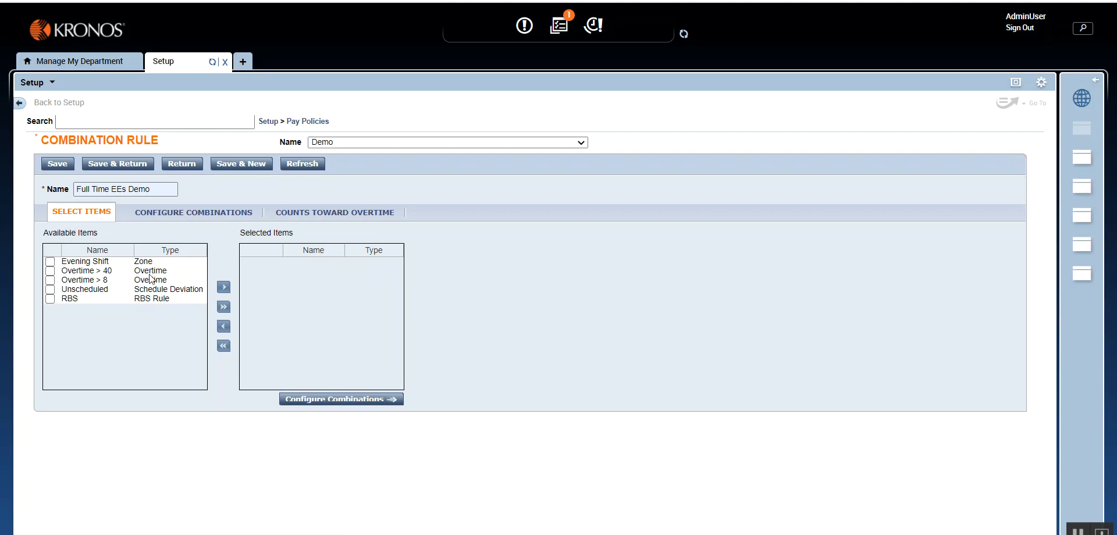
# Step: Include every available item except RBS in the combination rule's selected items
pyautogui.click(140, 189)
pyautogui.click(226, 310)
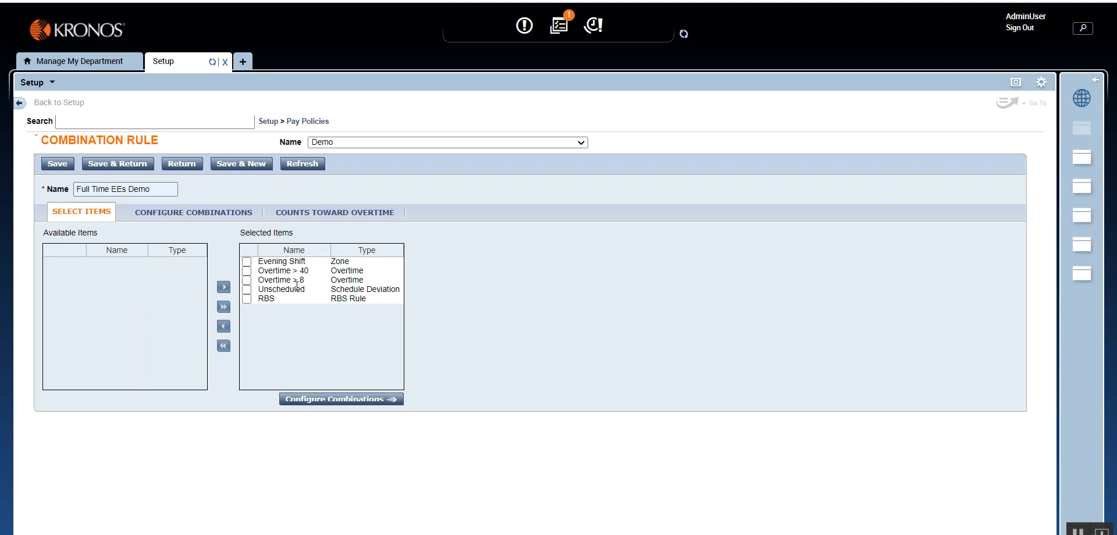
pyautogui.click(250, 299)
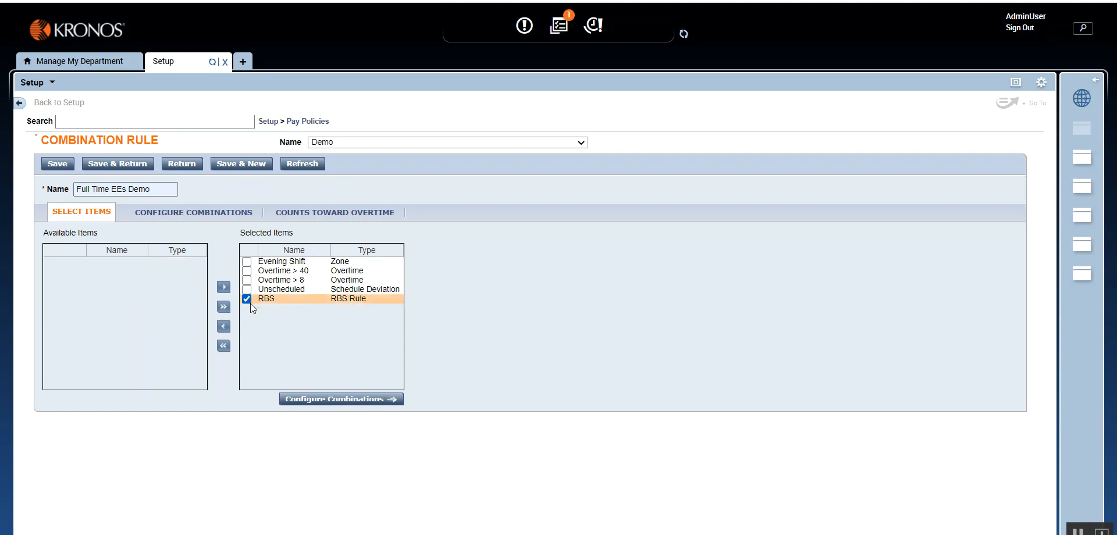
pyautogui.click(224, 327)
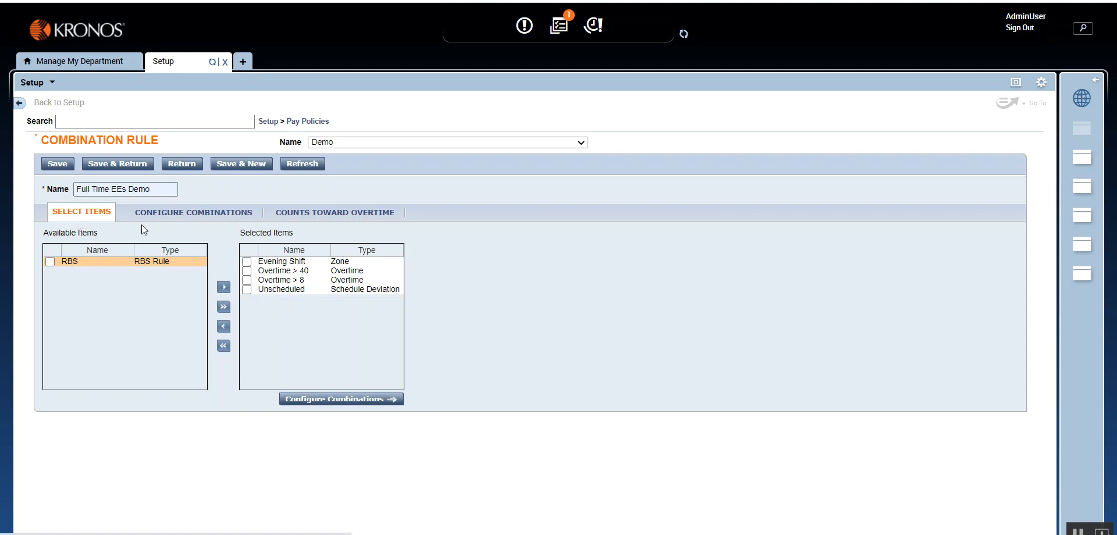
# Step: Show all combinations of the selected items with their Gets Paid As settings
pyautogui.click(211, 220)
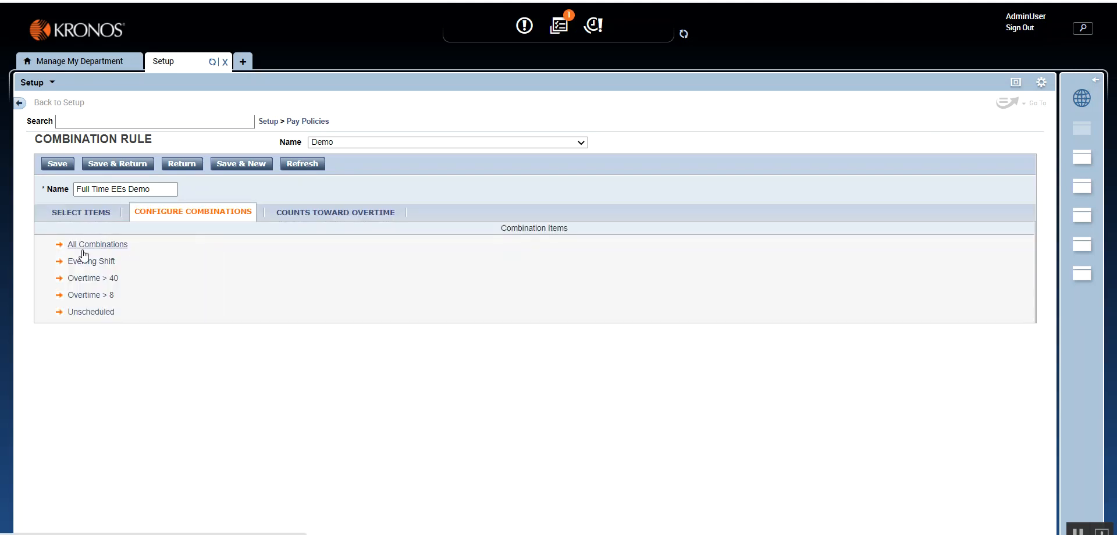
pyautogui.click(84, 245)
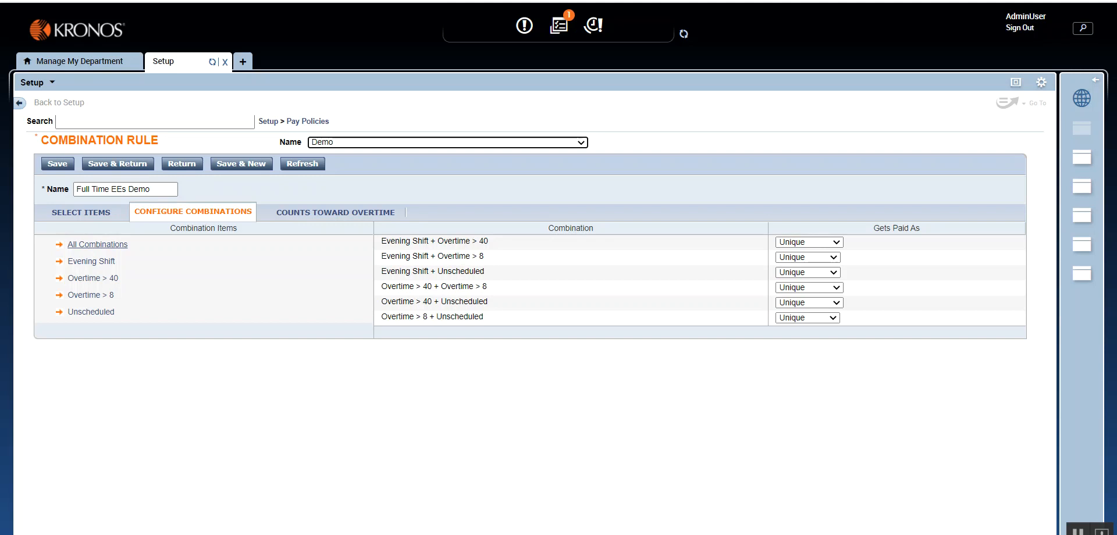
# Step: Switch to the Snipping Tool hours table, circle Friday's Eve Zone and DOT hours, and return to the combination rule
pyautogui.click(478, 534)
pyautogui.moveTo(663, 144); pyautogui.dragTo(892, 87)
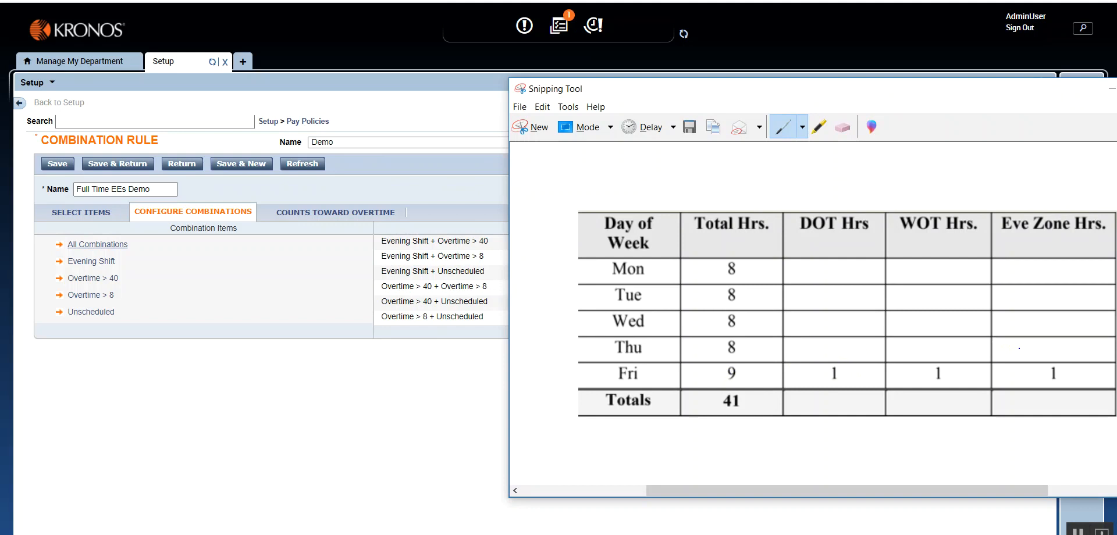
pyautogui.moveTo(1058, 356)
pyautogui.mouseDown()
pyautogui.moveTo(1042, 374)
pyautogui.moveTo(1060, 383)
pyautogui.moveTo(1051, 358)
pyautogui.mouseUp()
pyautogui.moveTo(837, 353)
pyautogui.mouseDown()
pyautogui.moveTo(828, 389)
pyautogui.moveTo(843, 363)
pyautogui.moveTo(836, 352)
pyautogui.mouseUp()
pyautogui.click(1111, 88)
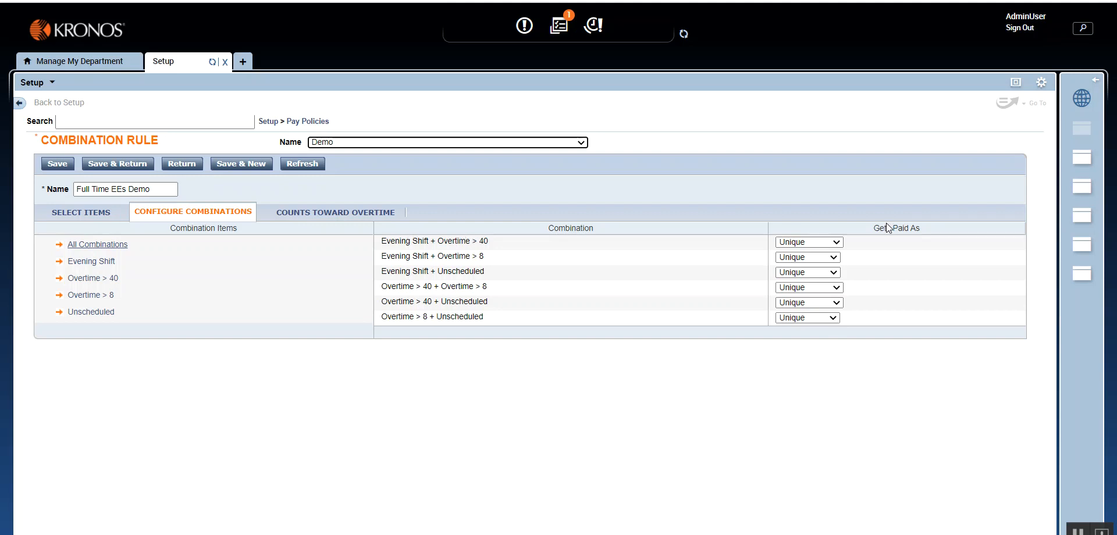
# Step: Examine the Gets Paid As options for Evening Shift + Overtime > 40 and Evening Shift + Overtime > 8
pyautogui.click(836, 243)
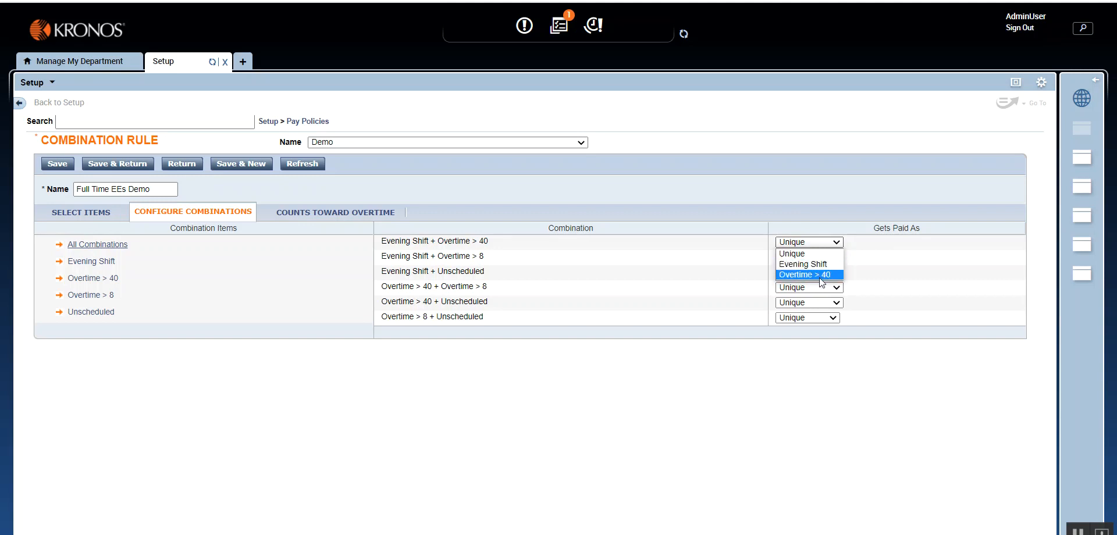
pyautogui.click(878, 260)
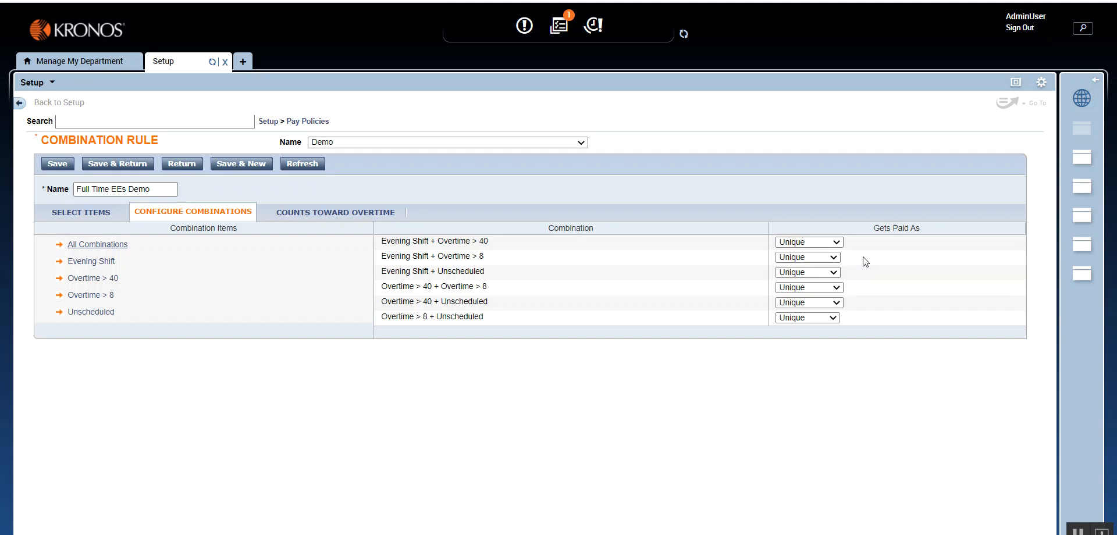
pyautogui.click(839, 259)
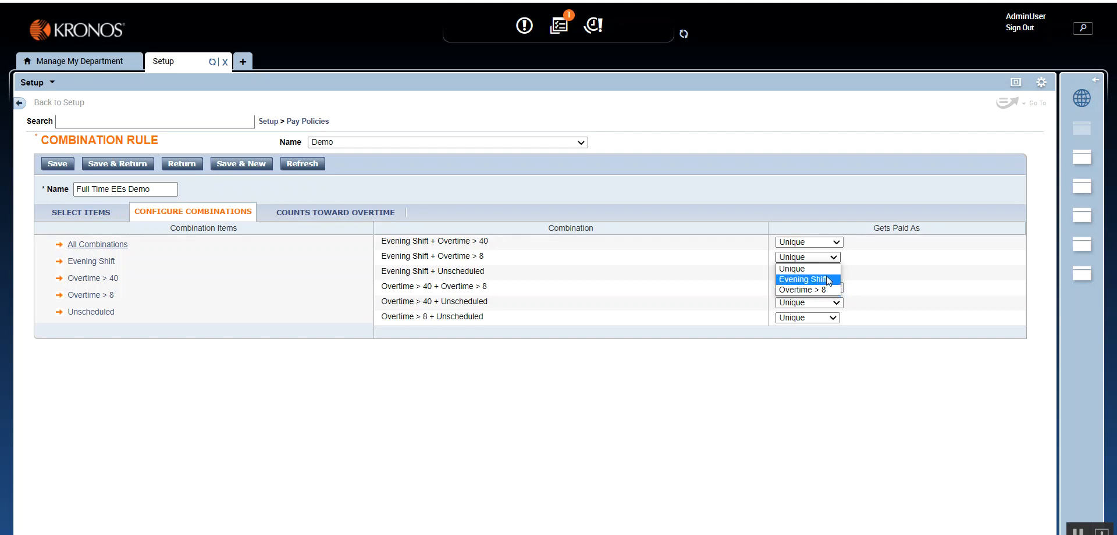
pyautogui.click(829, 269)
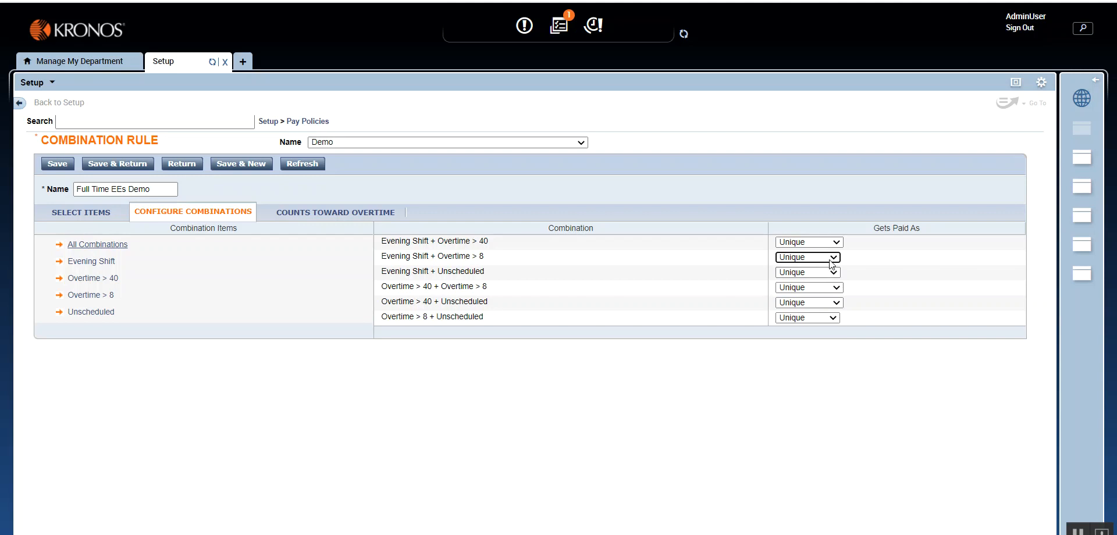
pyautogui.click(835, 258)
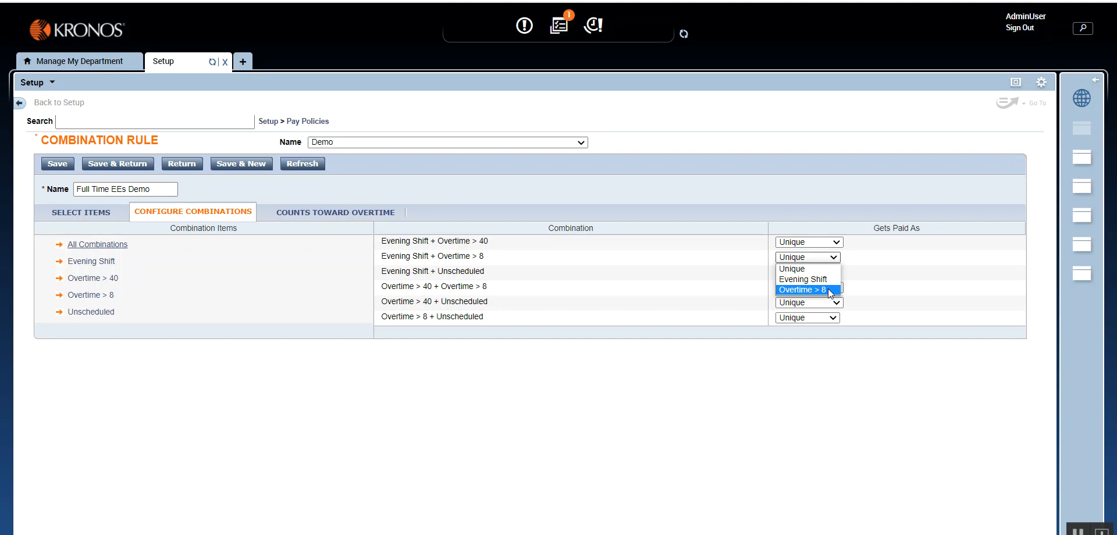
# Step: Switch to the Snipping Tool hours table, mark Friday's total hours, and return to the combination rule
pyautogui.hotkey('alt', 'Tab')
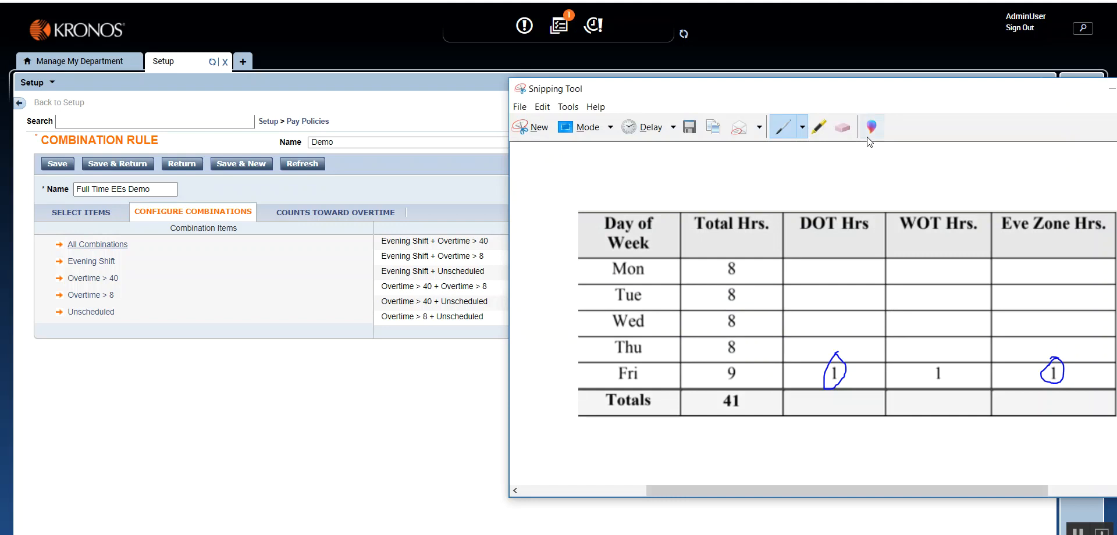
pyautogui.moveTo(921, 103); pyautogui.dragTo(795, 110)
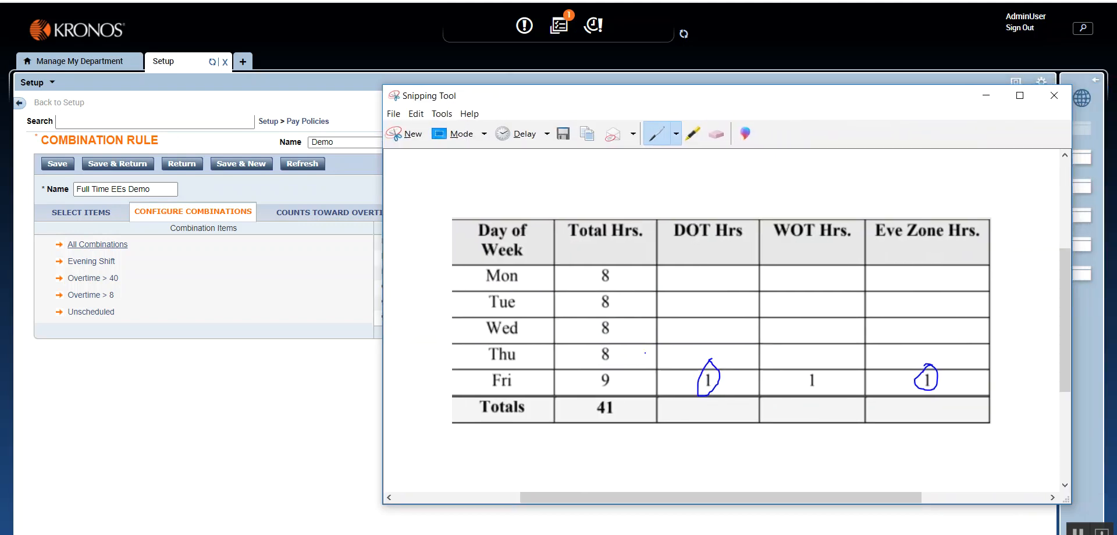
pyautogui.moveTo(586, 389); pyautogui.dragTo(615, 388)
pyautogui.click(986, 95)
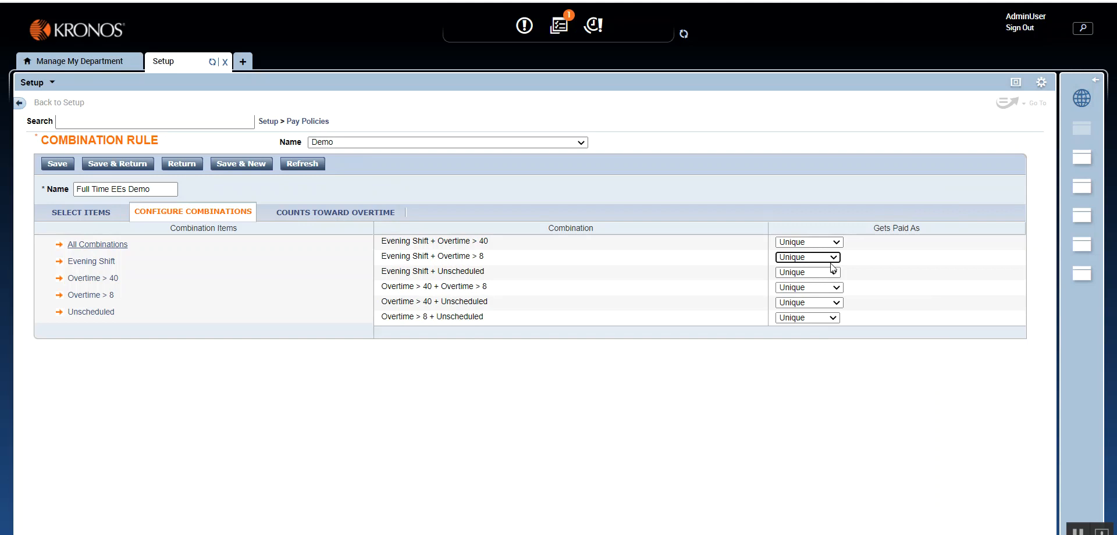
# Step: Review the Gets Paid As choices for the Evening Shift + Overtime > 8 combination
pyautogui.click(833, 257)
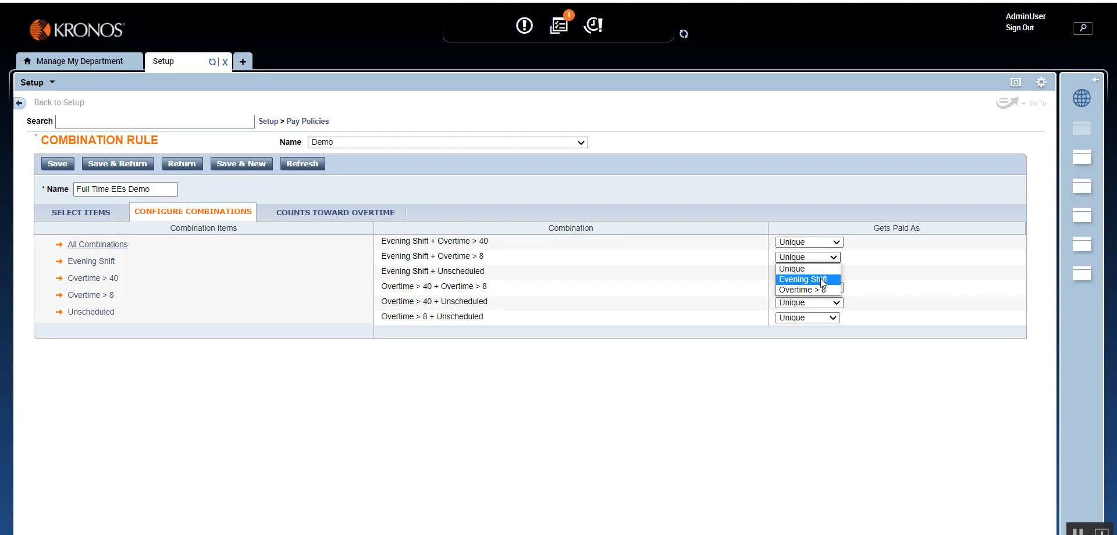
pyautogui.click(902, 275)
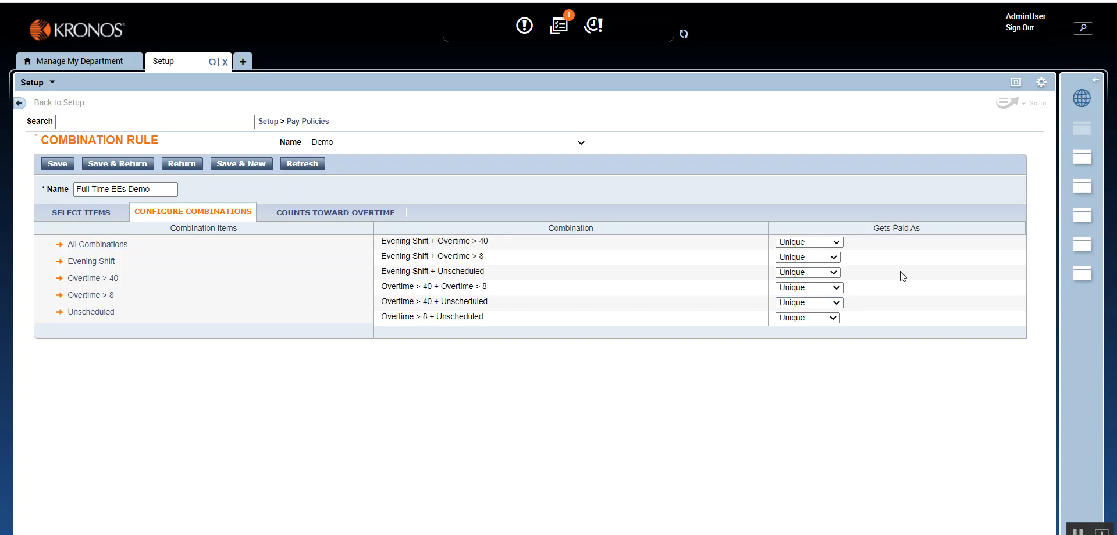
# Step: Try paying Evening Shift + Overtime > 40 as Evening Shift, and set it back to Unique
pyautogui.click(832, 242)
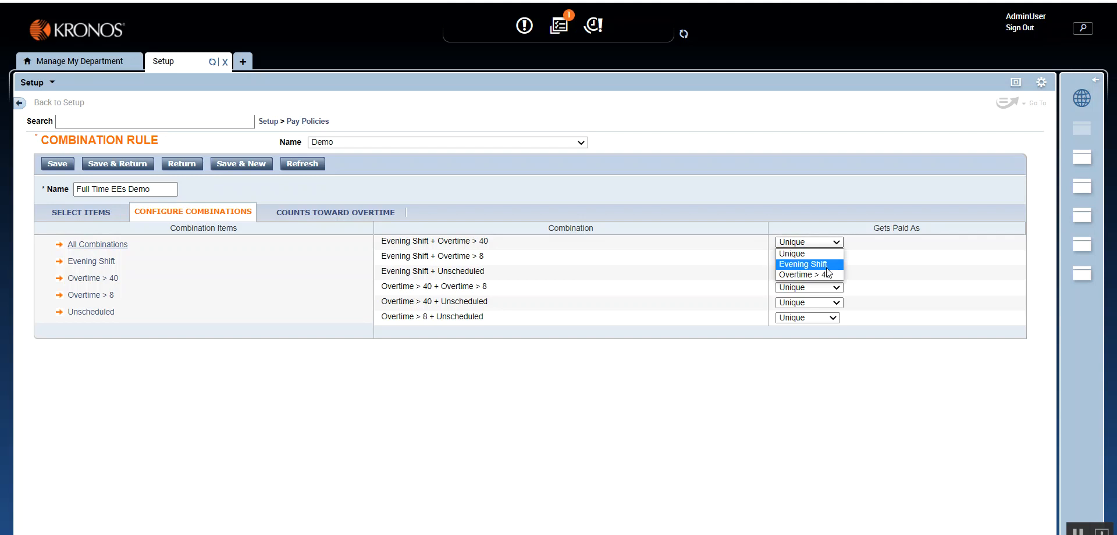
pyautogui.click(827, 265)
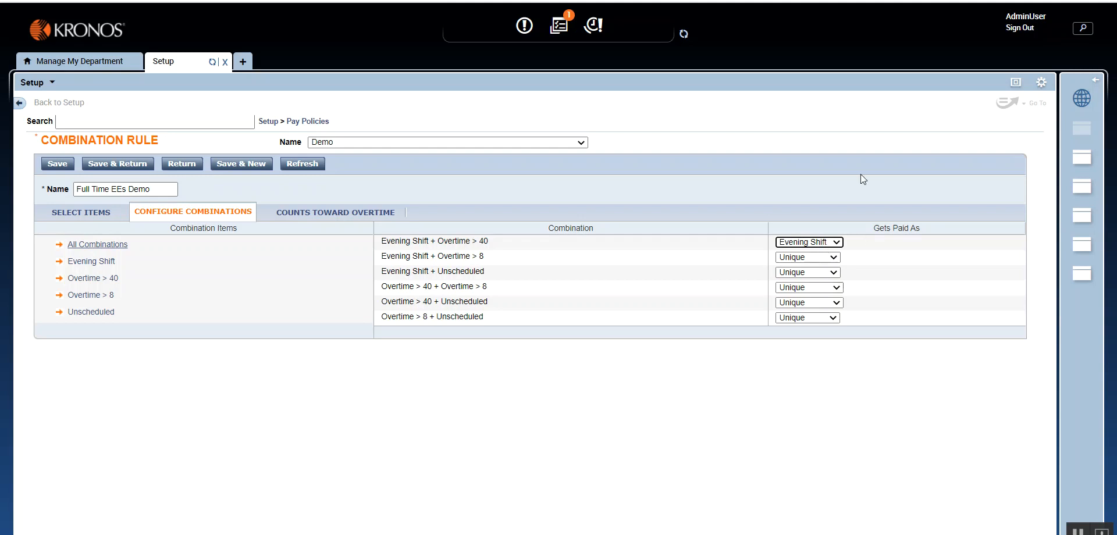
pyautogui.click(839, 243)
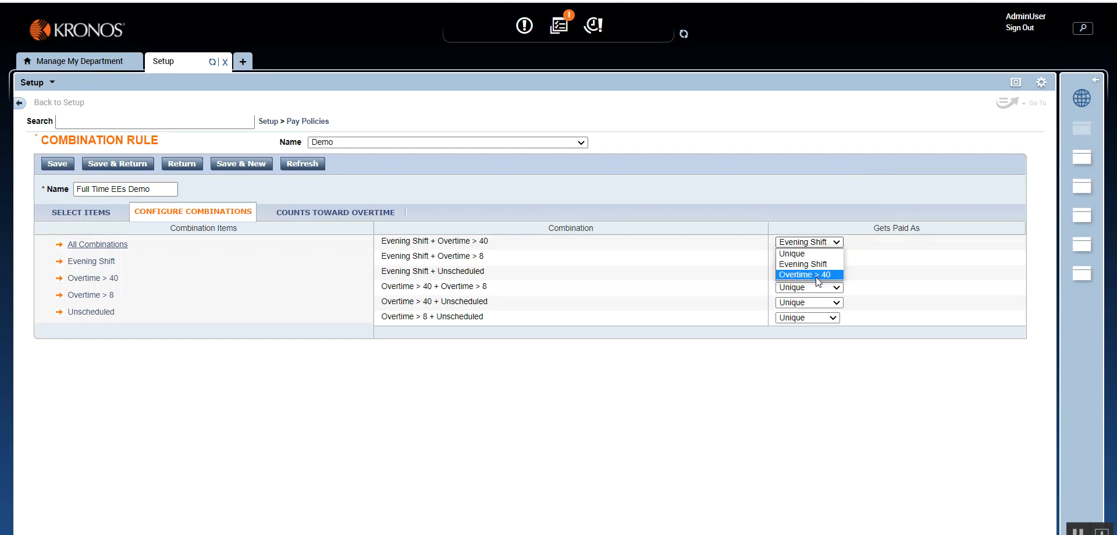
pyautogui.click(829, 256)
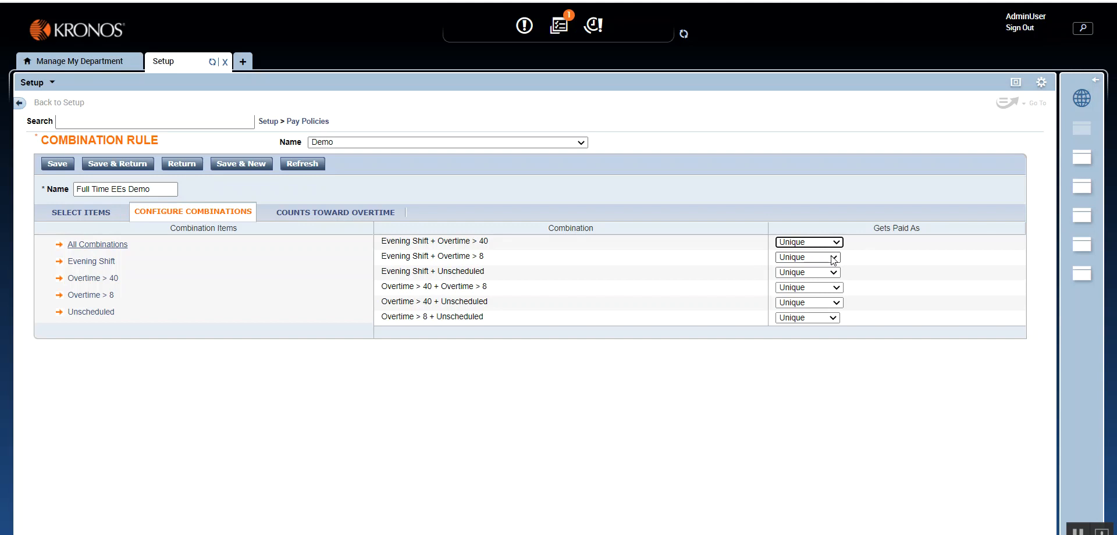
pyautogui.click(833, 258)
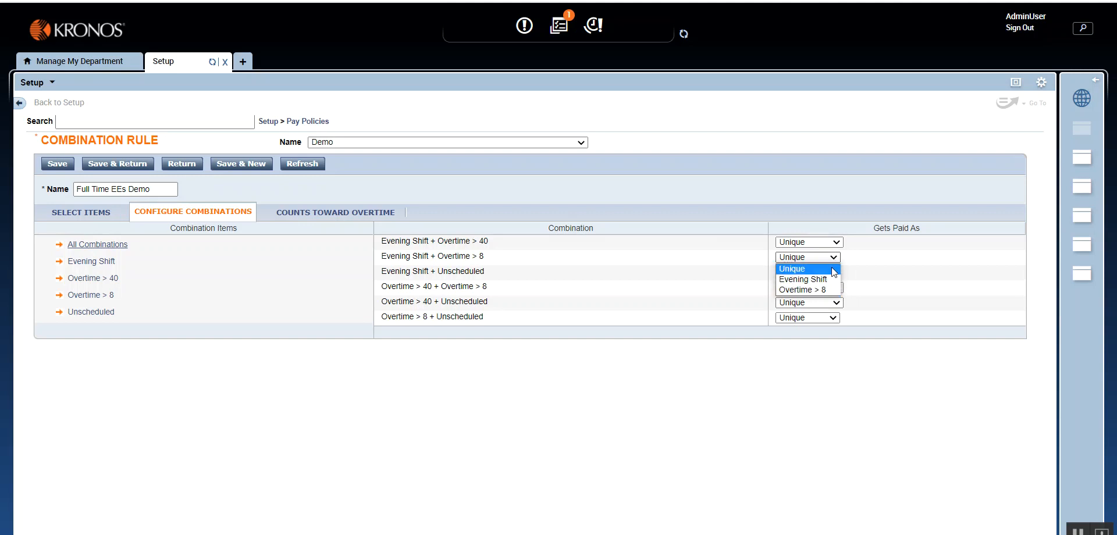
pyautogui.click(705, 368)
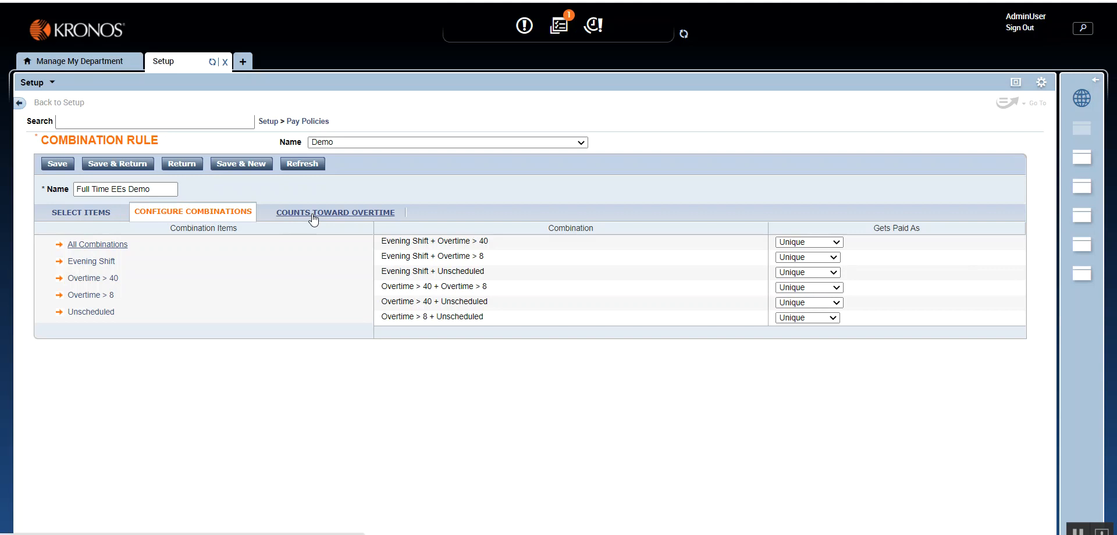
# Step: Open the rule's Counts Toward Overtime settings and highlight that column's heading
pyautogui.click(377, 213)
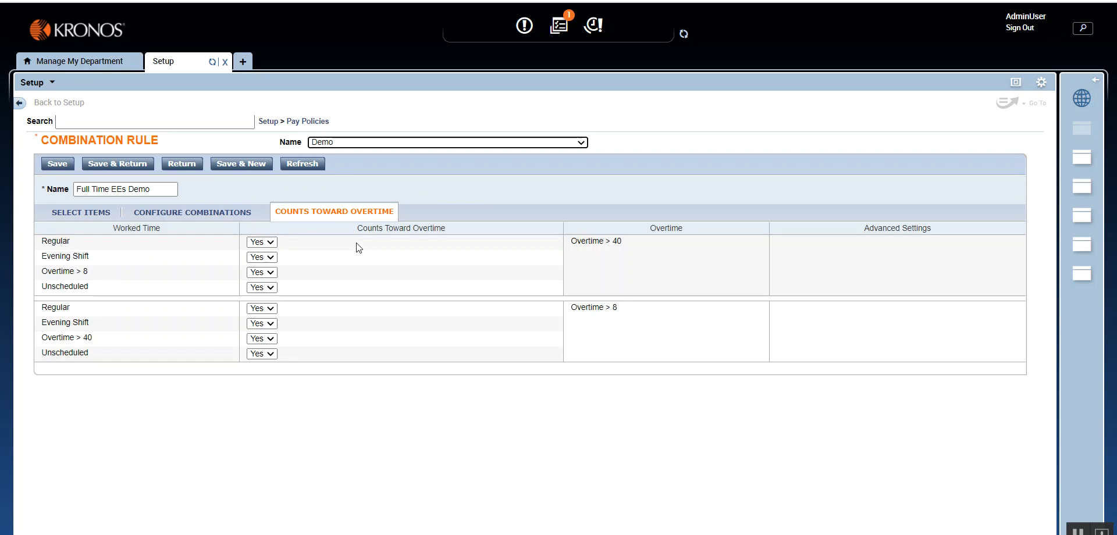
pyautogui.moveTo(354, 228); pyautogui.dragTo(446, 225)
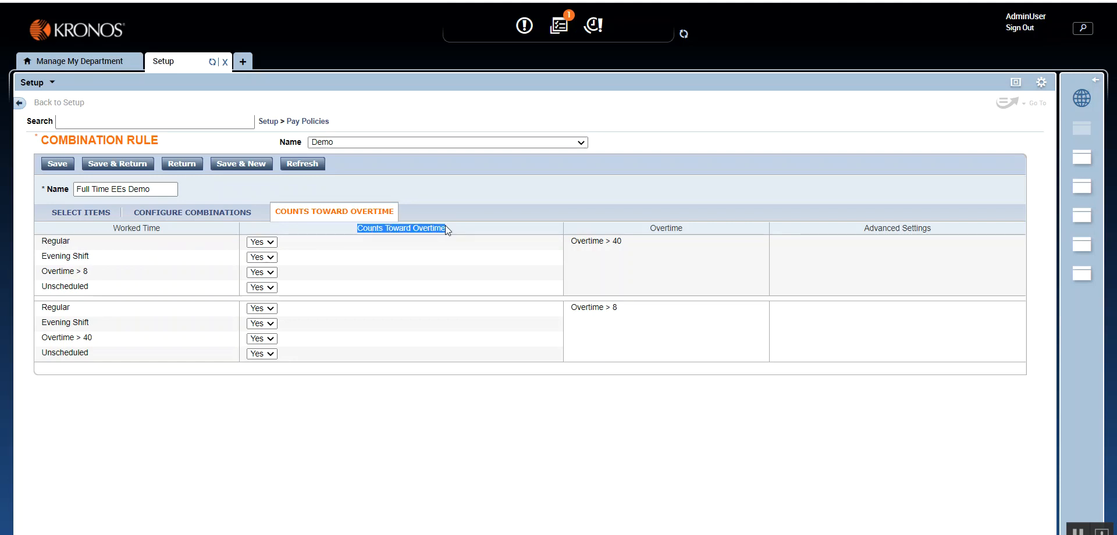
# Step: Try setting Regular time to No in the Overtime > 40 group, and set it back to Yes
pyautogui.moveTo(631, 244); pyautogui.dragTo(575, 244)
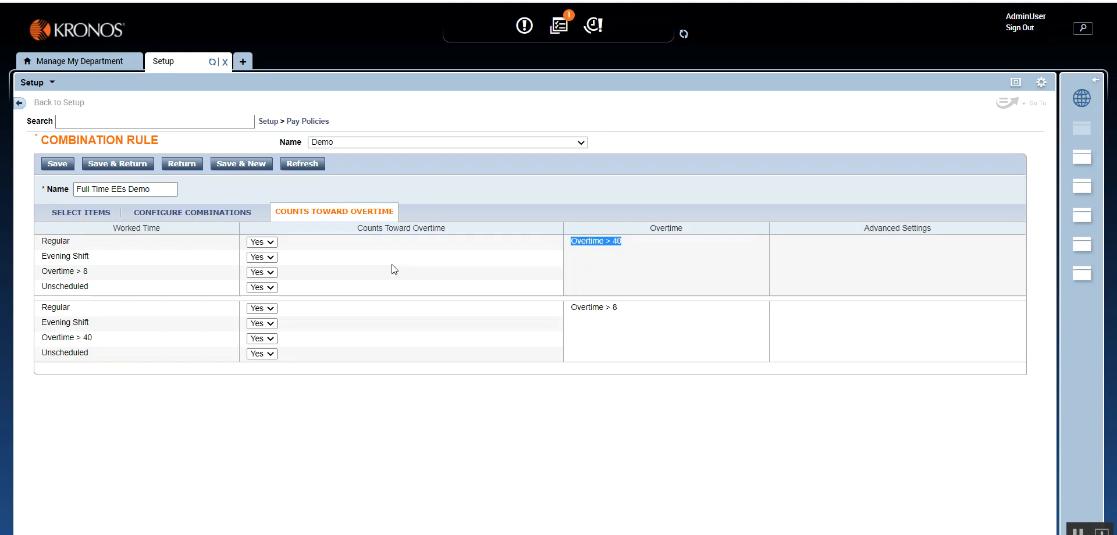
pyautogui.click(263, 242)
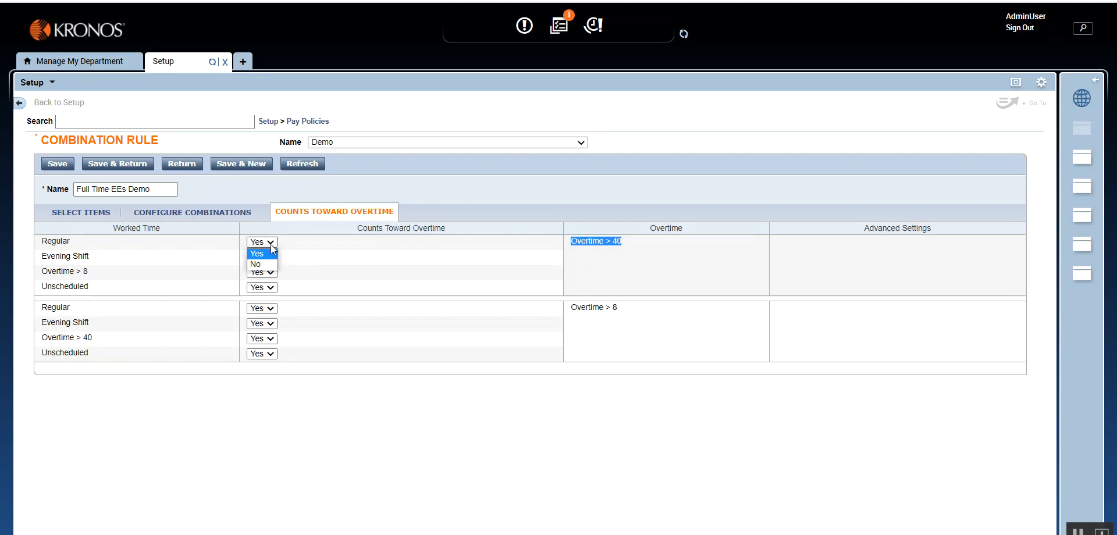
pyautogui.click(256, 264)
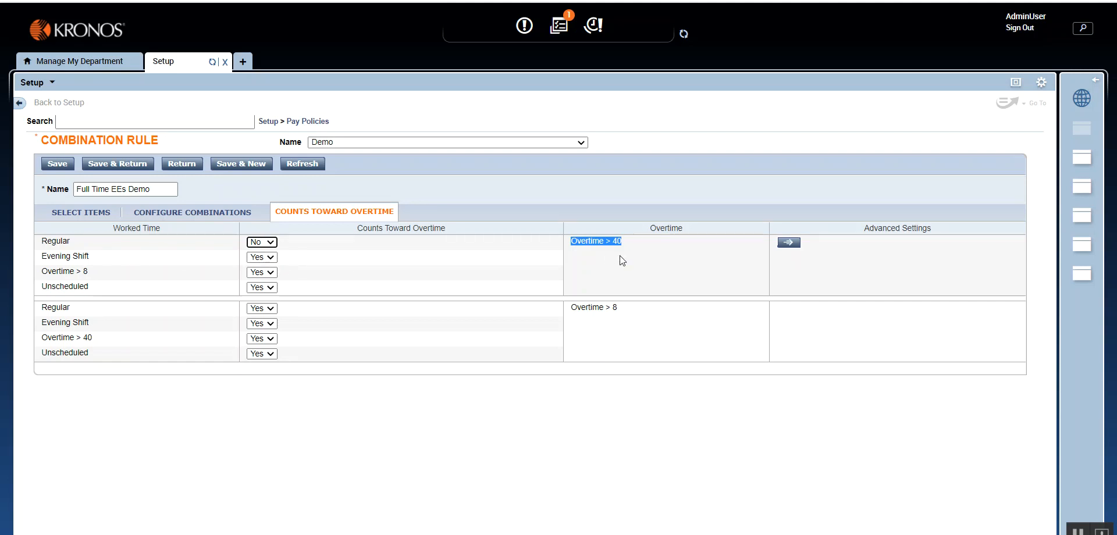
pyautogui.click(271, 242)
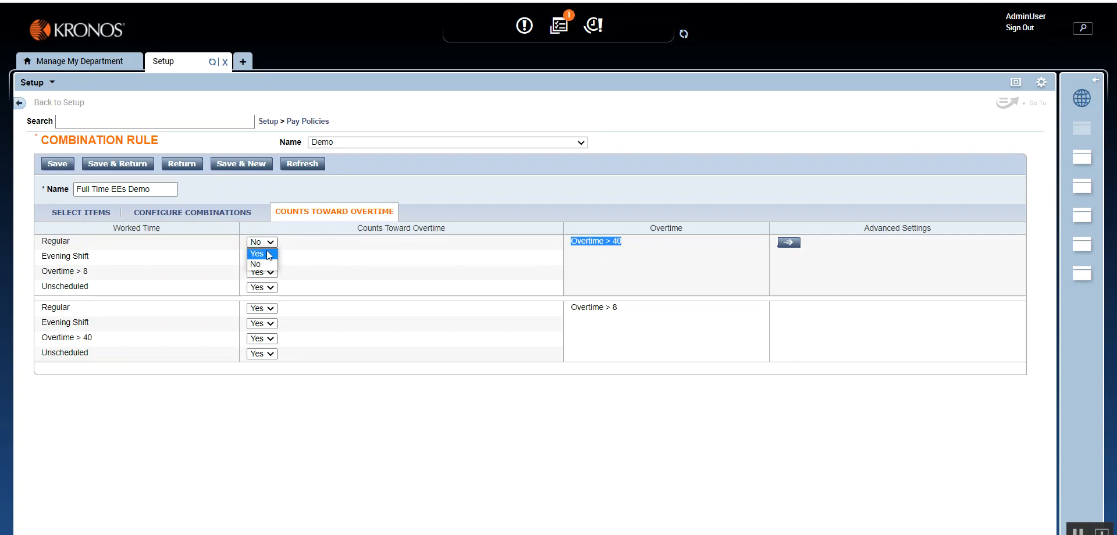
pyautogui.click(267, 255)
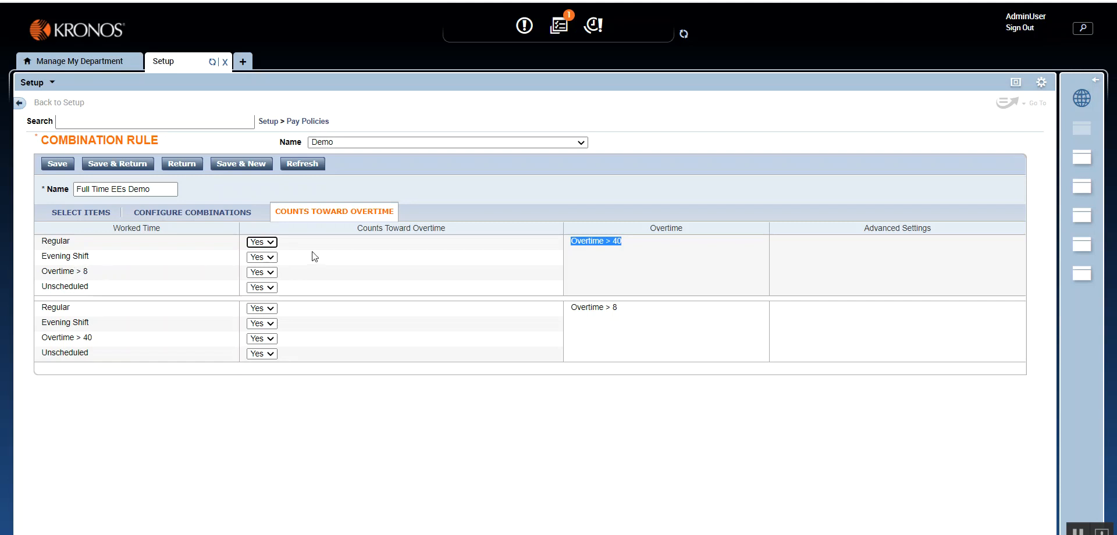
# Step: Try setting Overtime > 8 to No in the Overtime > 40 group, consult the Snipping Tool hours table, and restore Yes
pyautogui.click(270, 272)
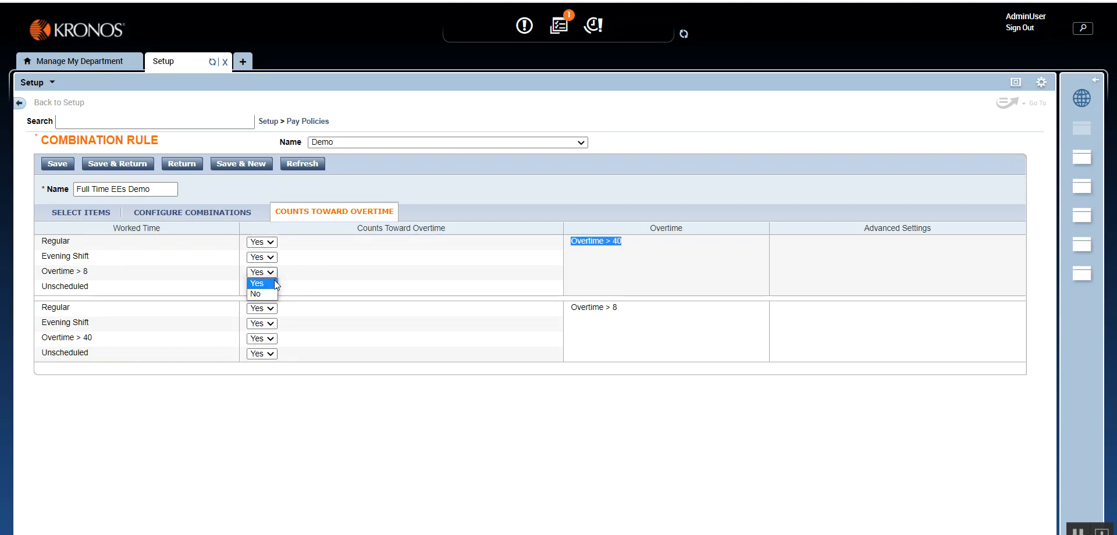
pyautogui.click(256, 294)
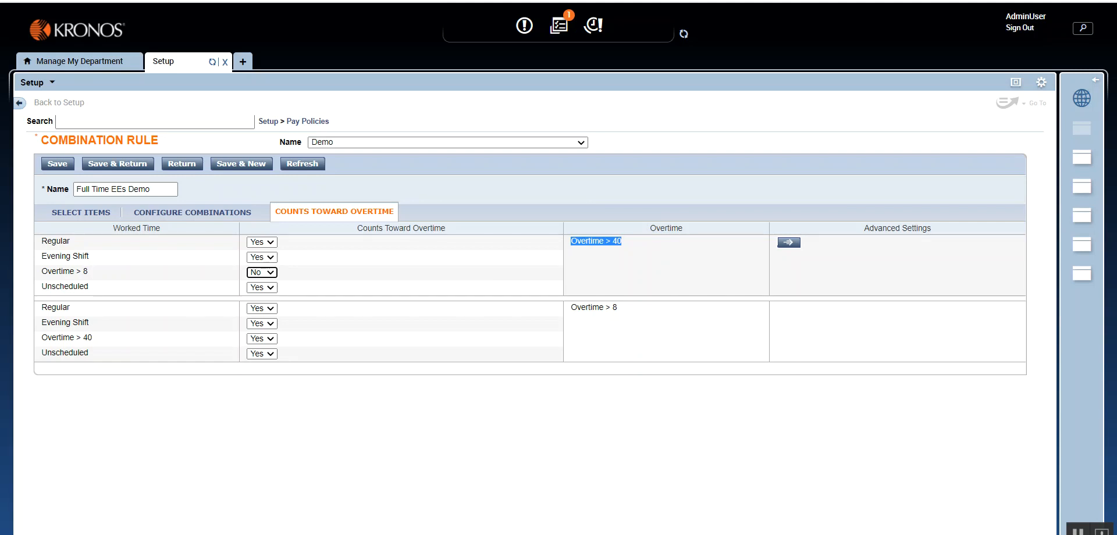
pyautogui.hotkey('alt', 'Tab')
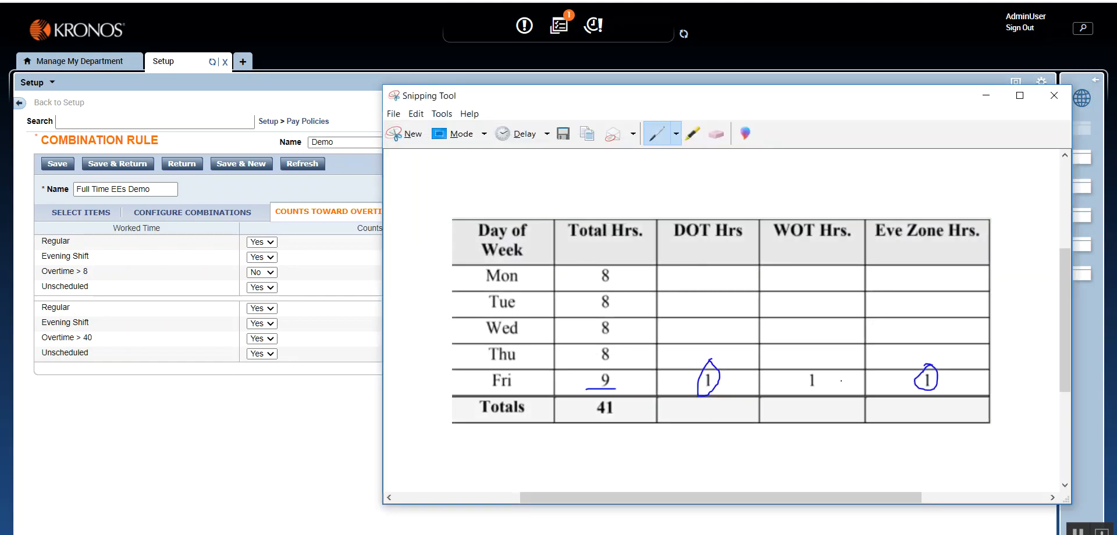
pyautogui.click(987, 96)
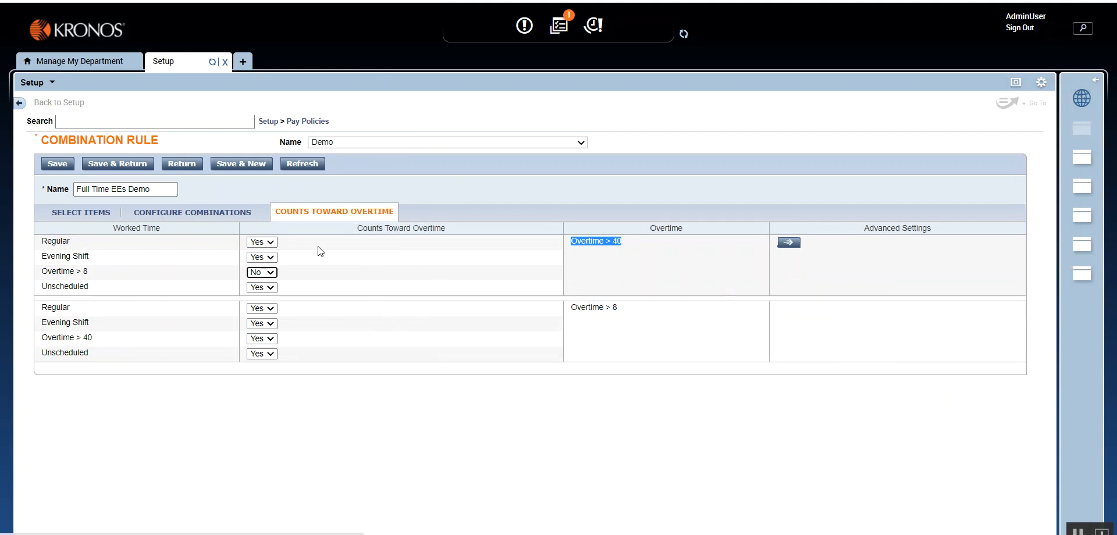
pyautogui.click(271, 273)
pyautogui.click(273, 283)
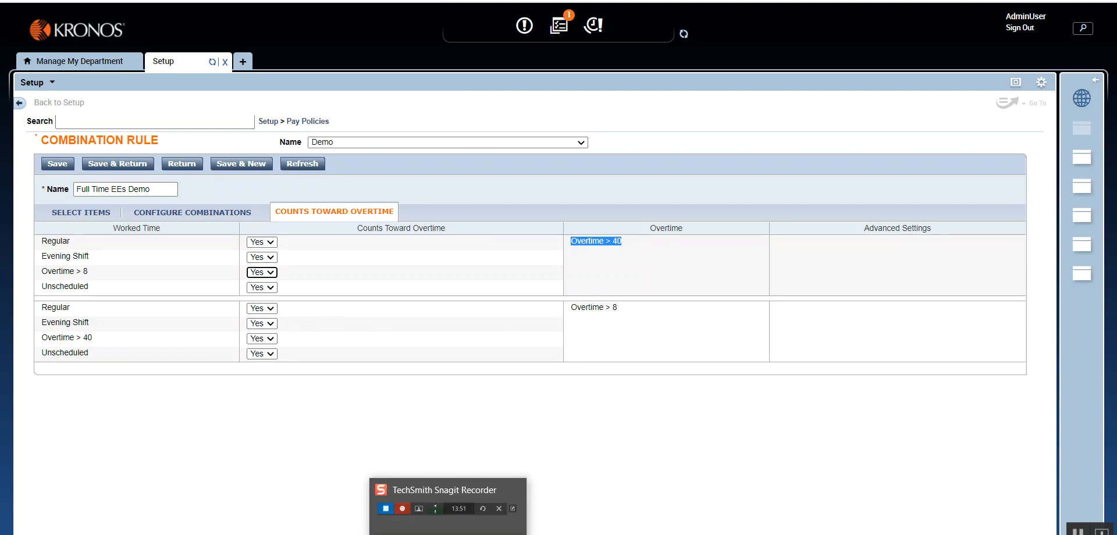
# Step: Set Evening Shift to No for counting toward Overtime > 8, comparing the setting with the Snipping Tool hours table
pyautogui.click(472, 534)
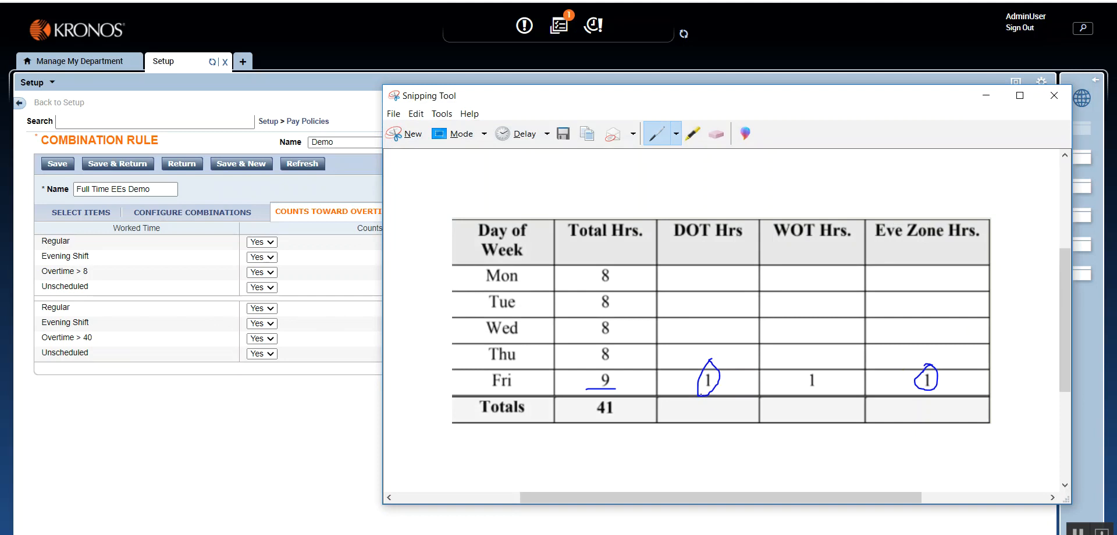
pyautogui.click(986, 96)
pyautogui.click(275, 326)
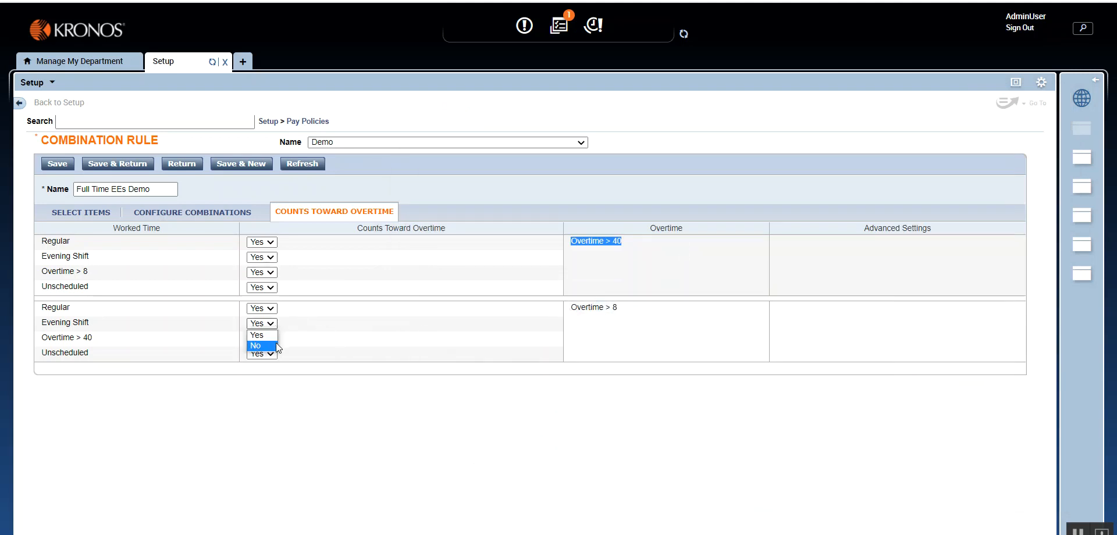
pyautogui.click(276, 345)
pyautogui.hotkey('alt', 'Tab')
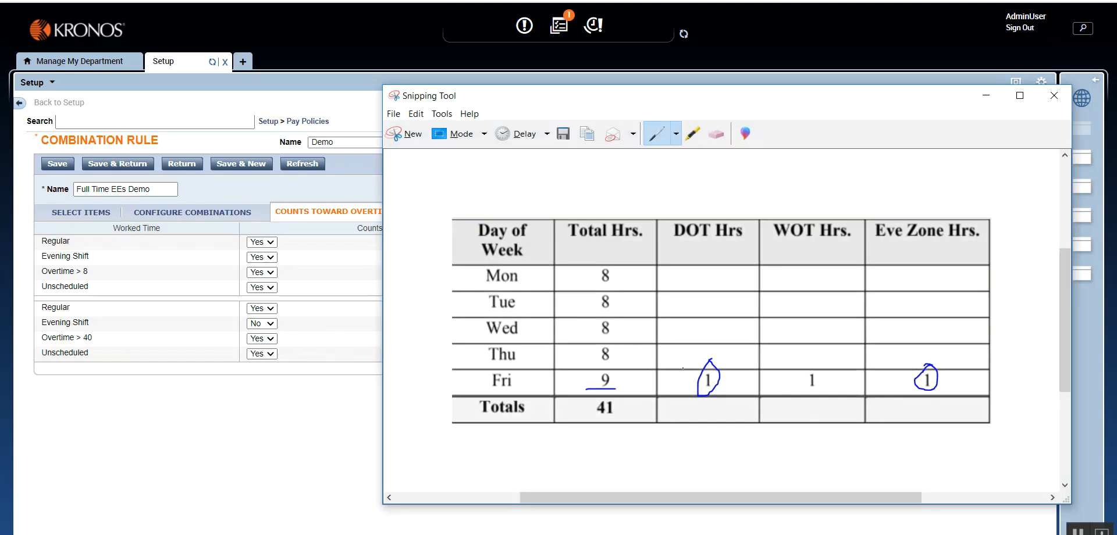
pyautogui.moveTo(669, 382); pyautogui.dragTo(681, 383)
pyautogui.click(987, 96)
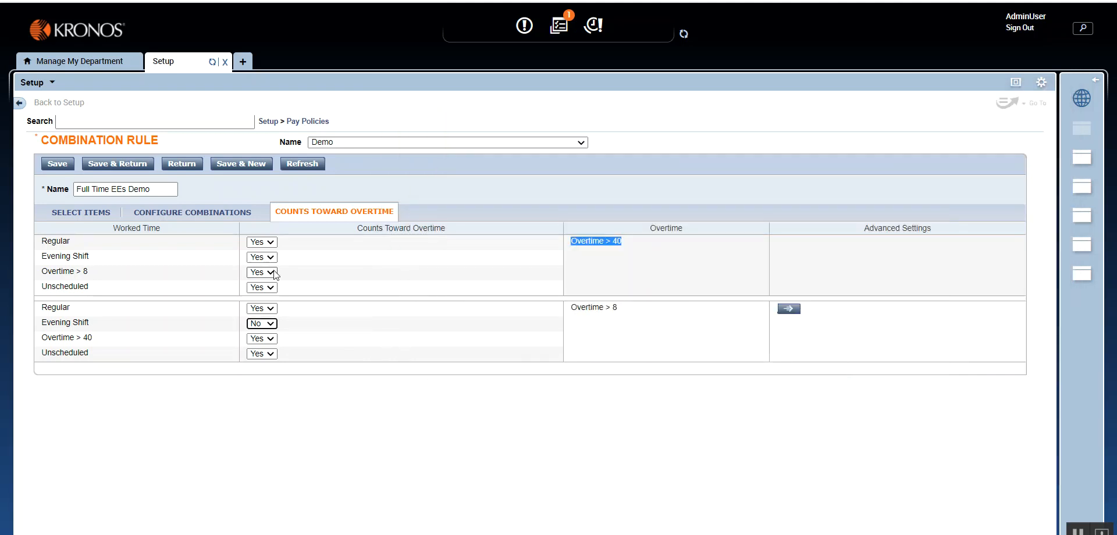
# Step: Set the Evening Shift + Overtime > 8 combination to get paid as Evening Shift, and save the rule, returning to the rules list
pyautogui.click(186, 215)
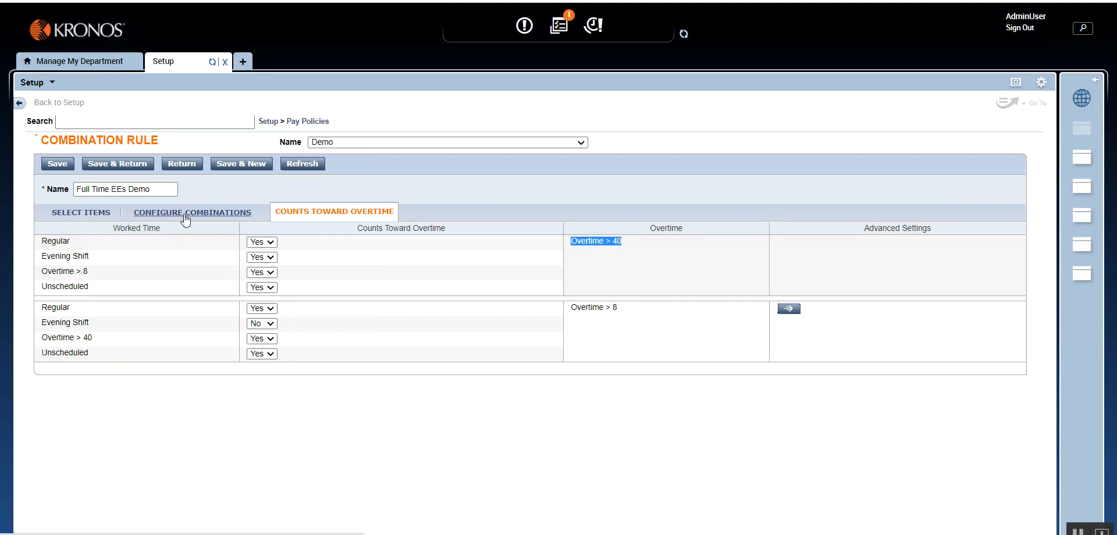
pyautogui.click(185, 216)
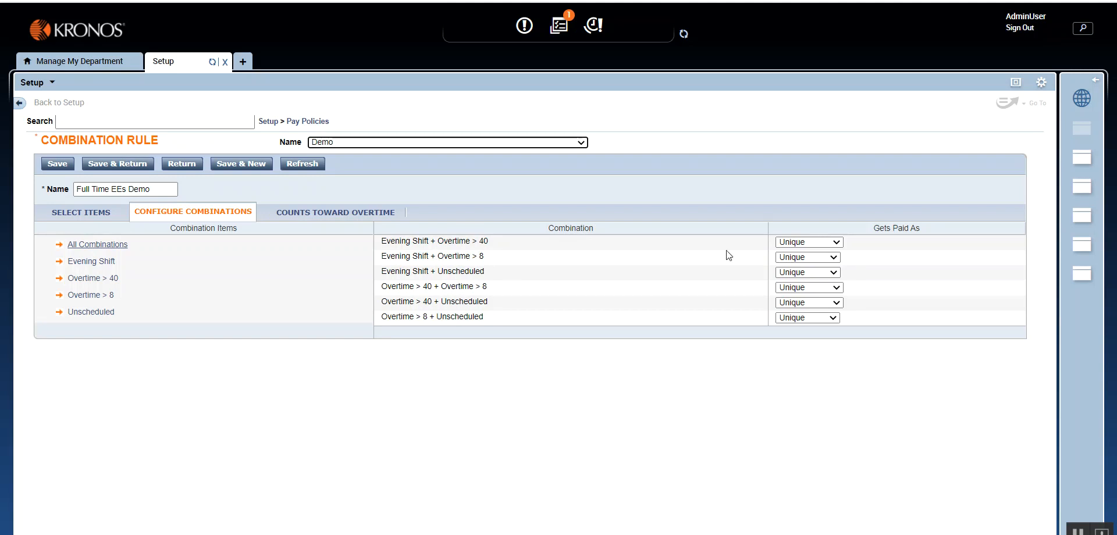
pyautogui.click(831, 260)
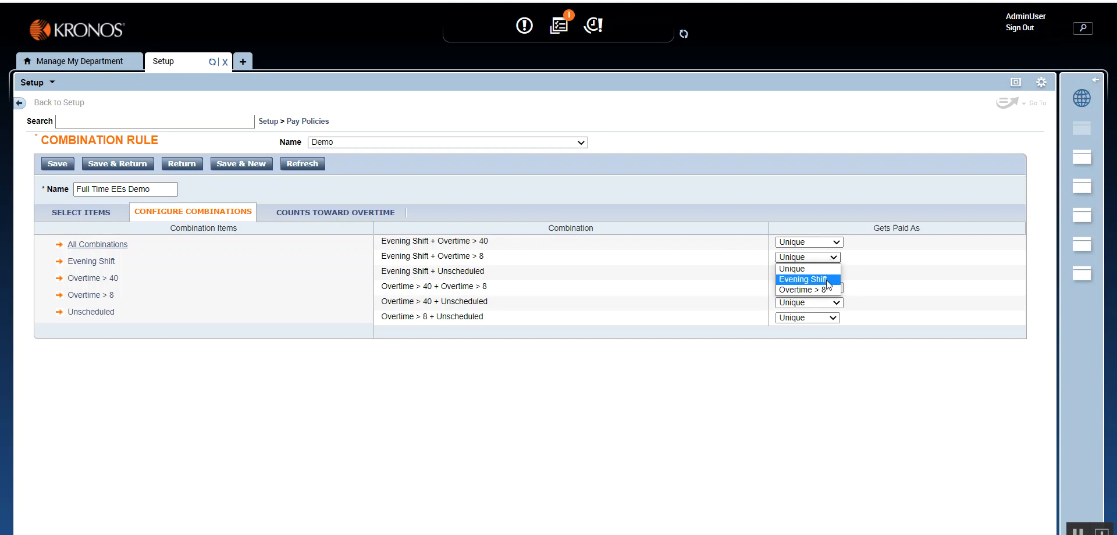
pyautogui.click(828, 280)
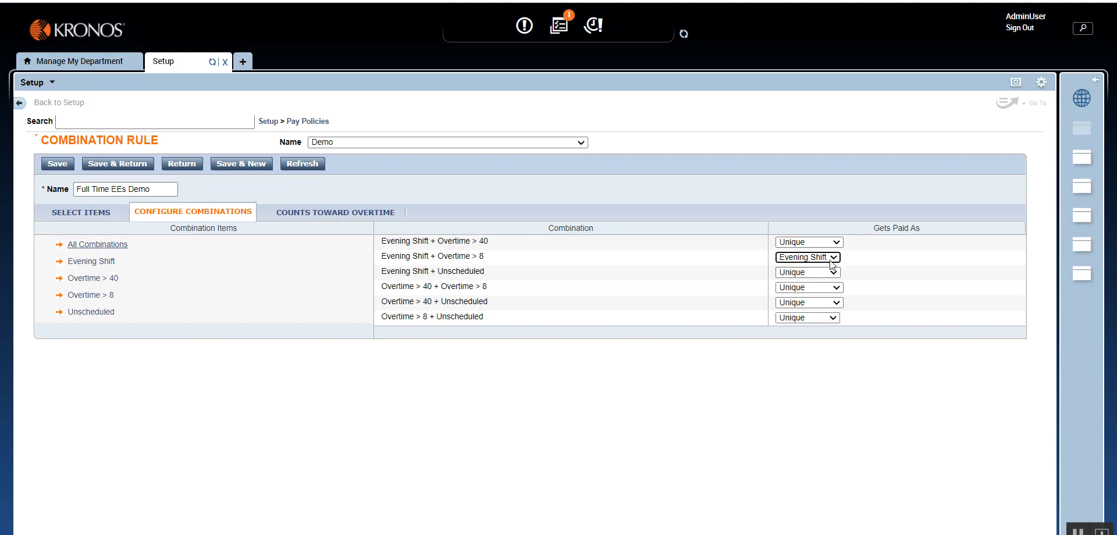
pyautogui.click(736, 284)
pyautogui.click(129, 167)
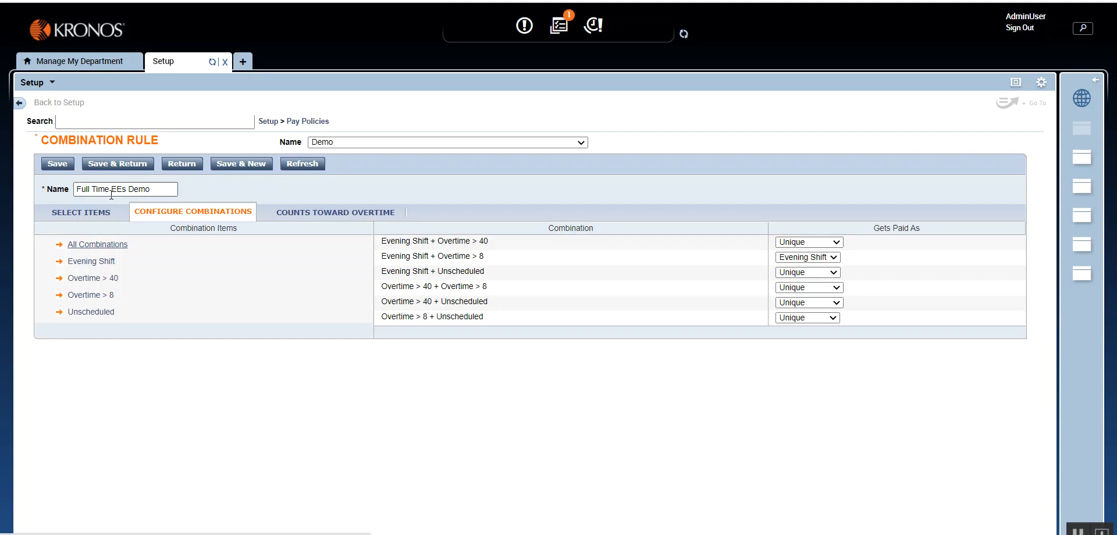
pyautogui.click(113, 165)
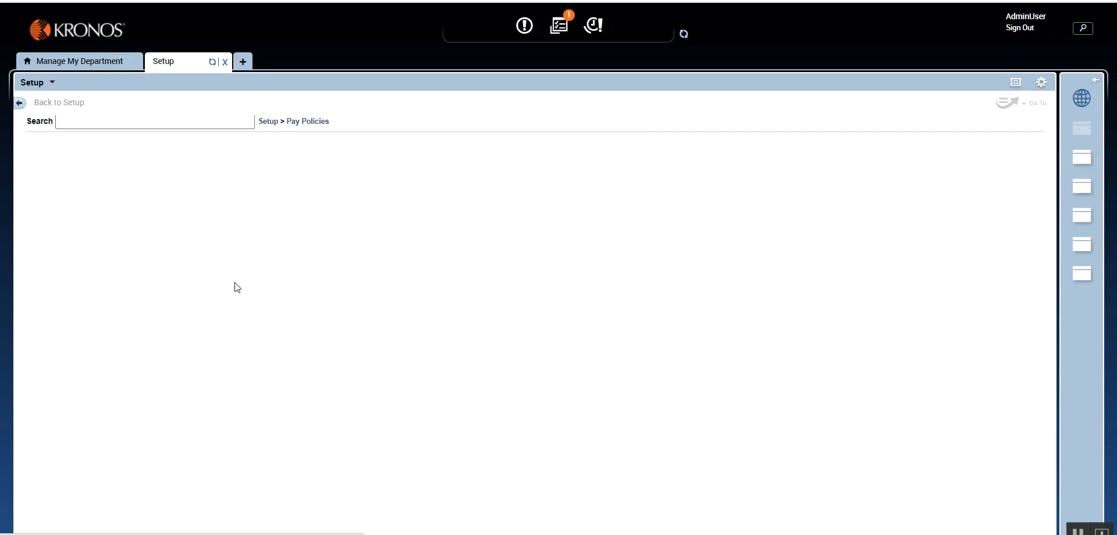
# Step: Open the Demo pay code distribution from the Pay Policies work rule building blocks
pyautogui.click(303, 123)
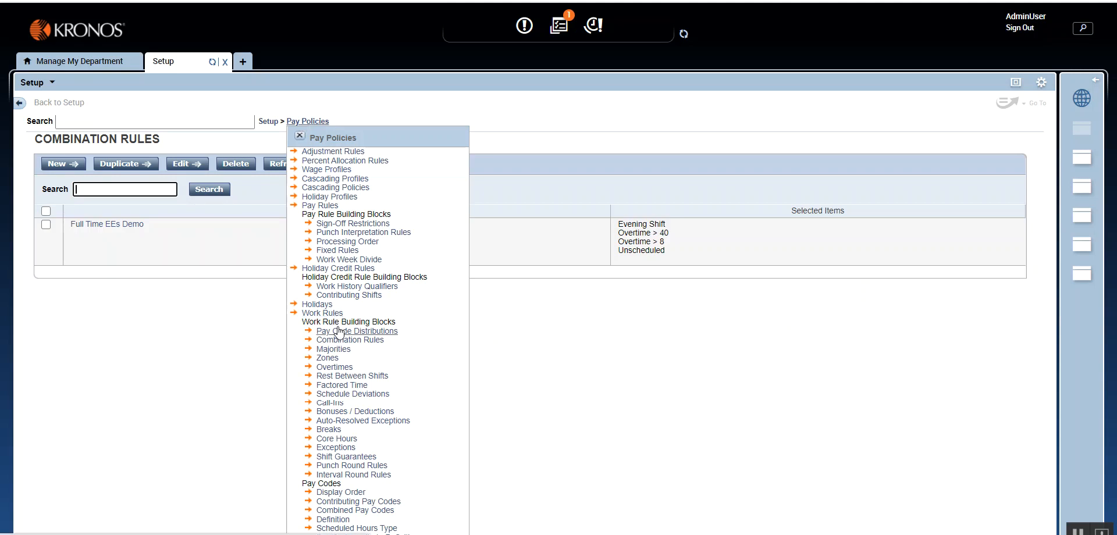
pyautogui.click(337, 331)
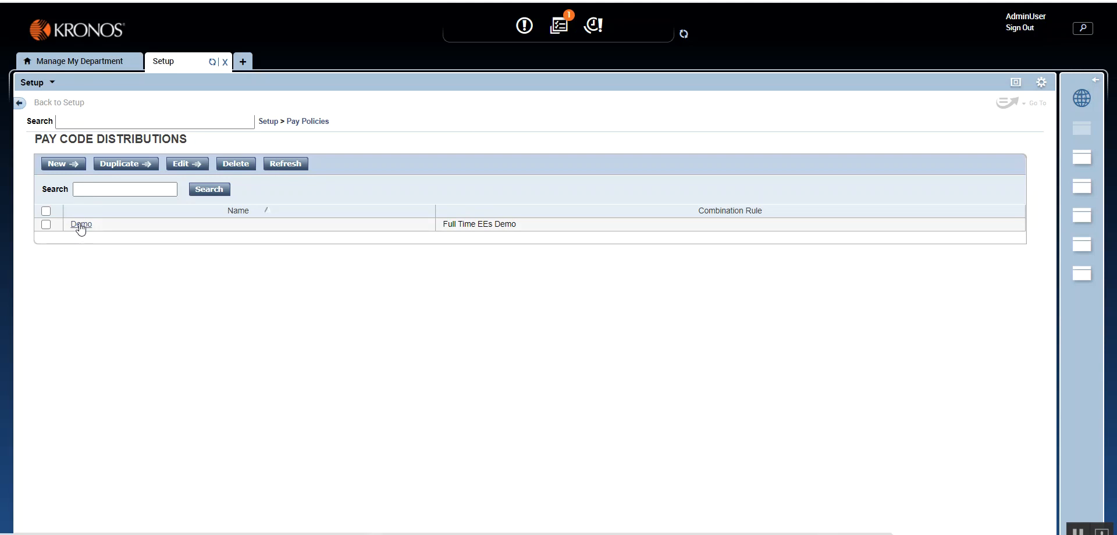
pyautogui.click(80, 225)
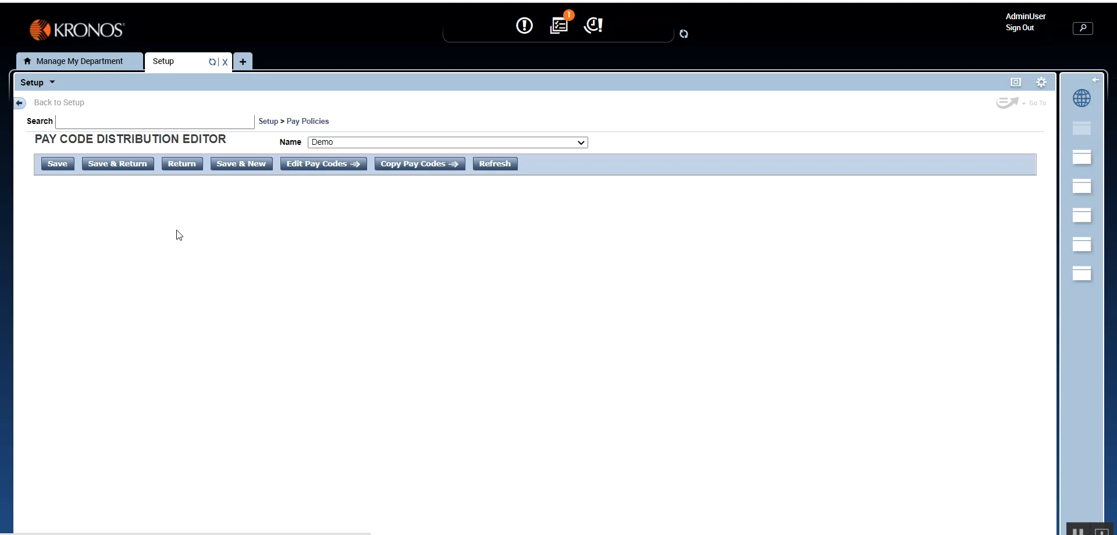
# Step: Rename the pay code distribution to Full Time EEs Demo and select Full Time EEs Demo as its combination rule
pyautogui.moveTo(165, 190); pyautogui.dragTo(95, 187)
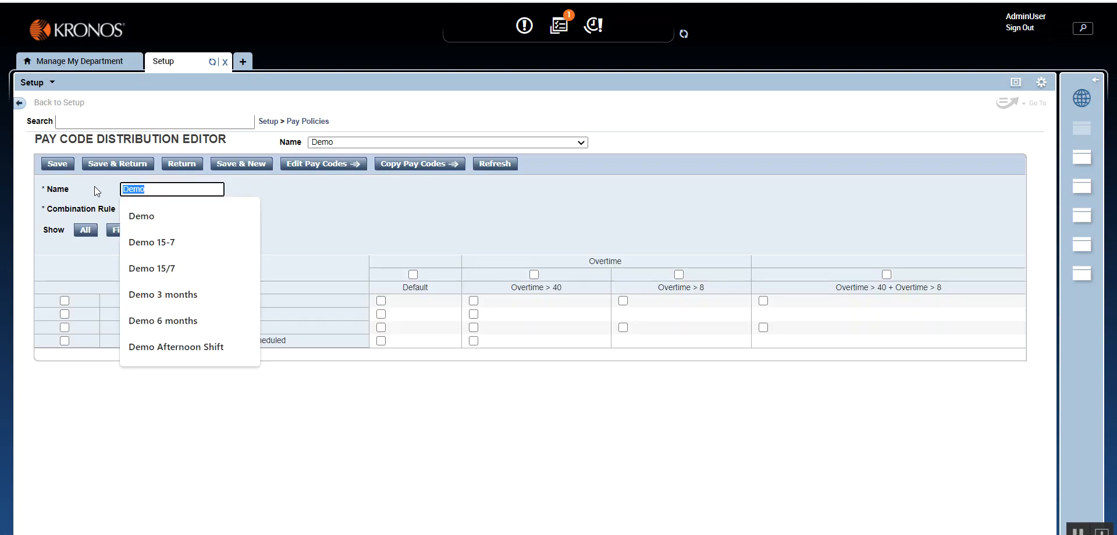
pyautogui.write('Full Time EEs')
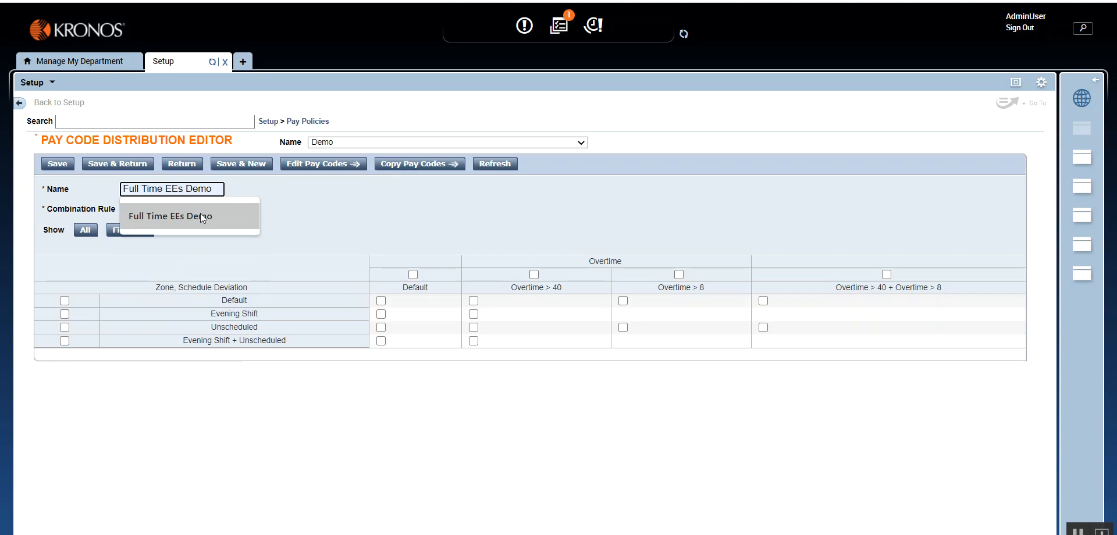
pyautogui.click(200, 215)
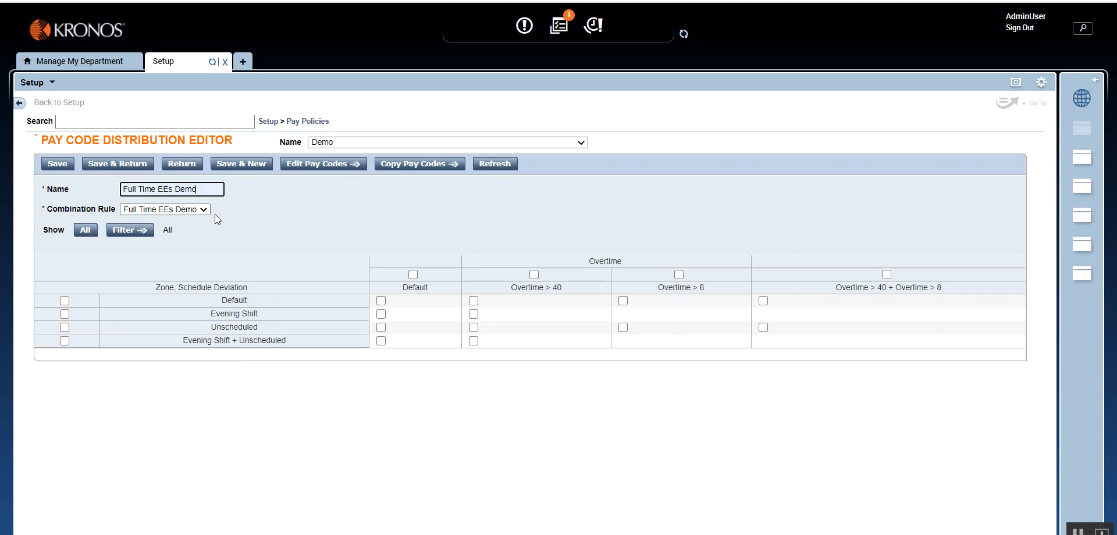
pyautogui.click(379, 239)
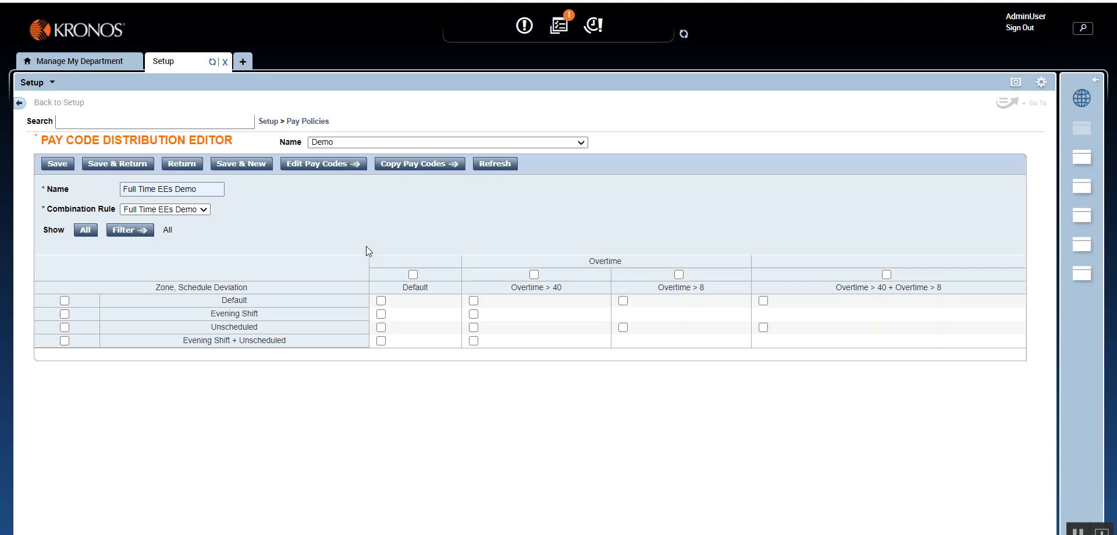
pyautogui.click(192, 210)
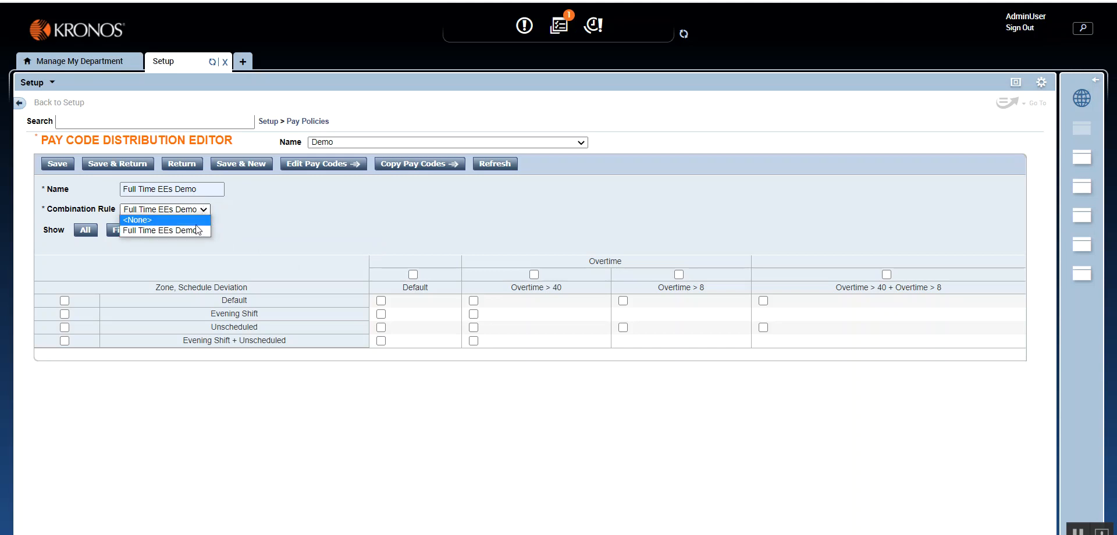
pyautogui.click(196, 230)
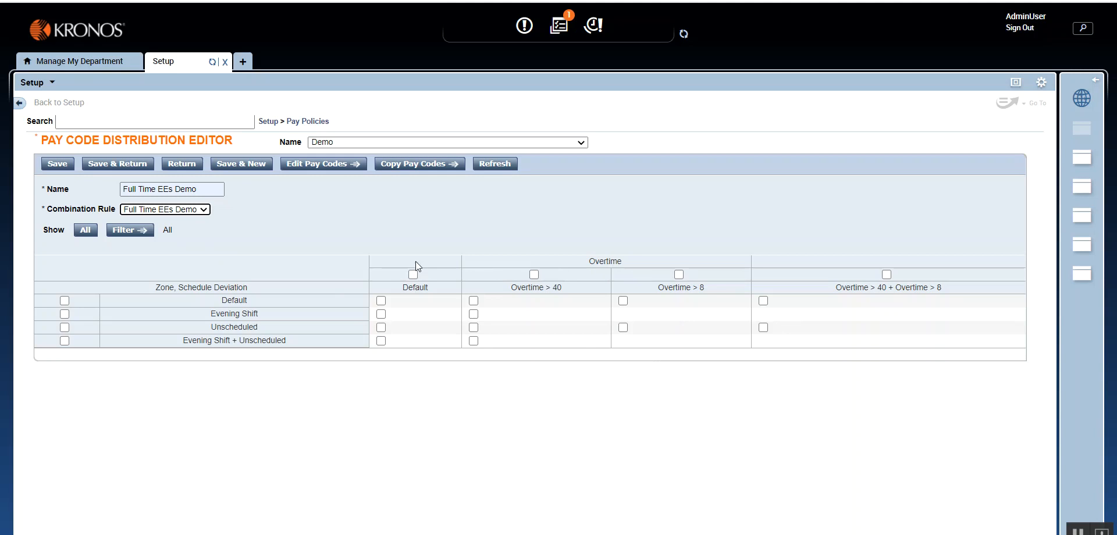
# Step: Switch to the Snipping Tool capture of the distribution editor and draw blue pen lines separating the table's columns and header row
pyautogui.click(592, 534)
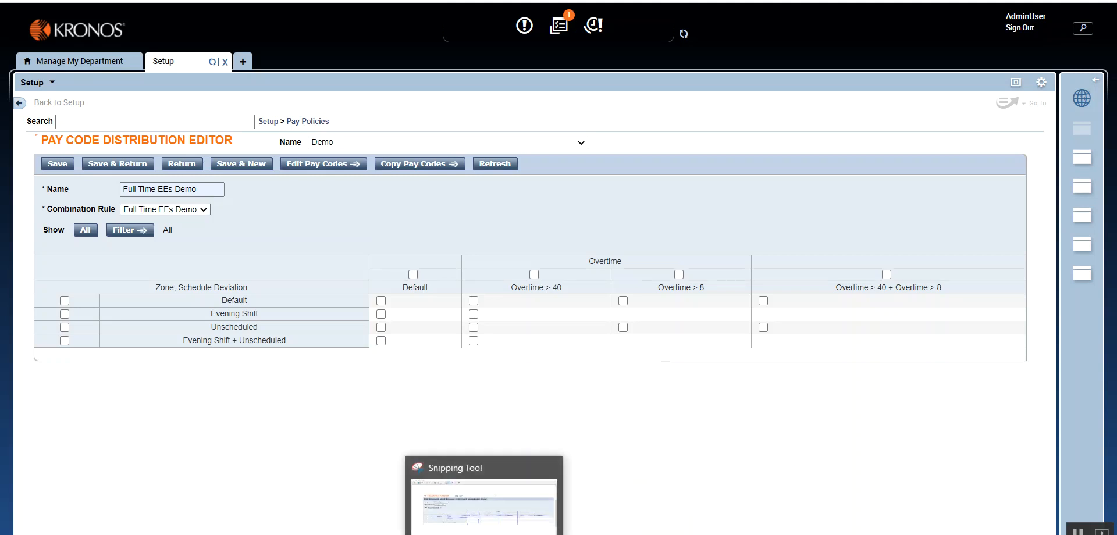
pyautogui.click(489, 534)
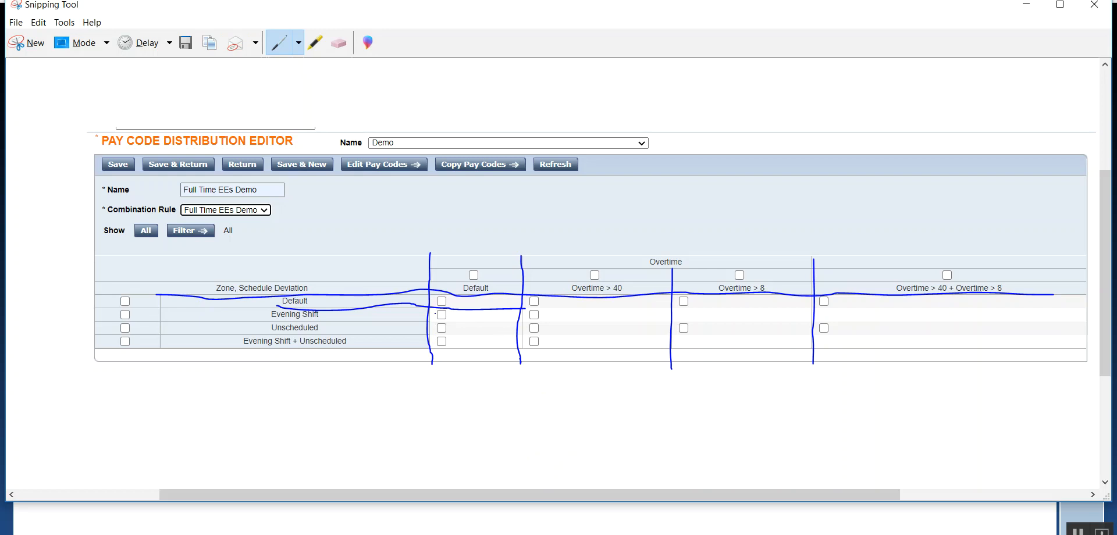
pyautogui.moveTo(431, 245); pyautogui.dragTo(433, 366)
# Step: Highlight the Overtime, Zone, Schedule Deviation, Overtime > 40, Overtime > 8 and Overtime > 40 + Overtime > 8 headings in yellow
pyautogui.click(315, 42)
pyautogui.moveTo(649, 262); pyautogui.dragTo(685, 262)
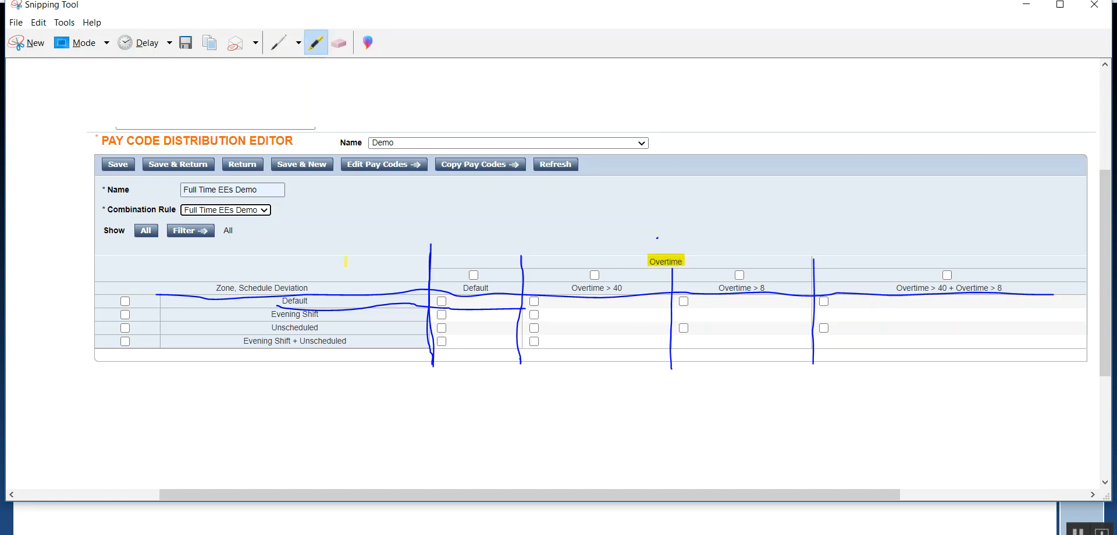
pyautogui.moveTo(216, 288); pyautogui.dragTo(309, 287)
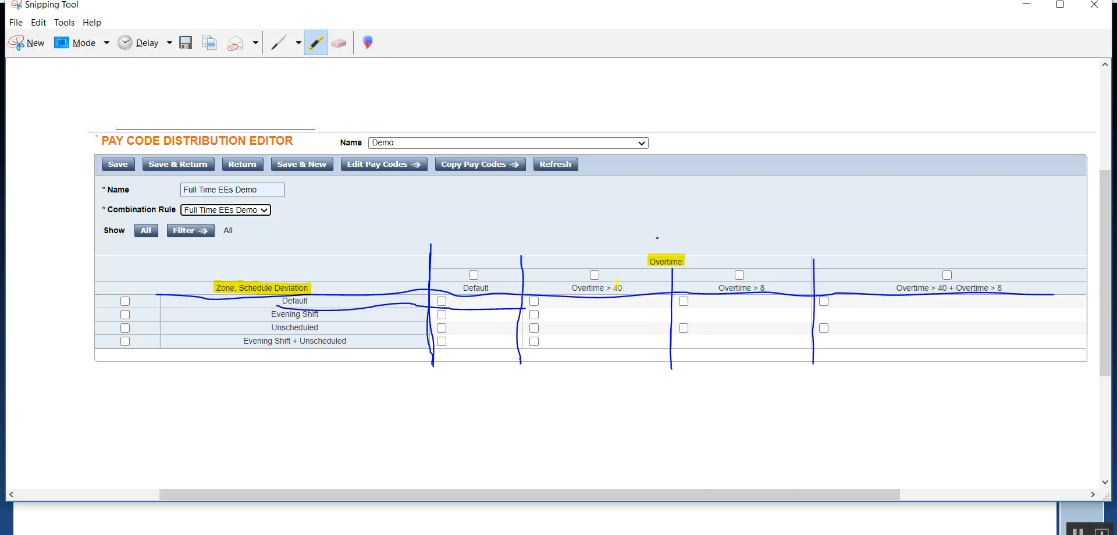
pyautogui.moveTo(568, 294); pyautogui.dragTo(621, 289)
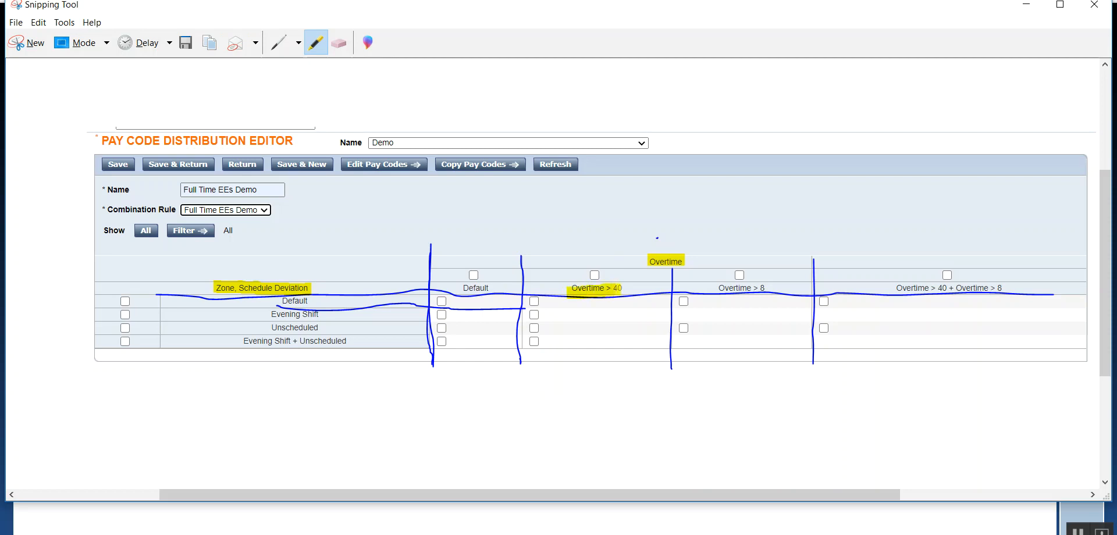
pyautogui.moveTo(723, 291); pyautogui.dragTo(765, 291)
pyautogui.moveTo(898, 284); pyautogui.dragTo(1002, 285)
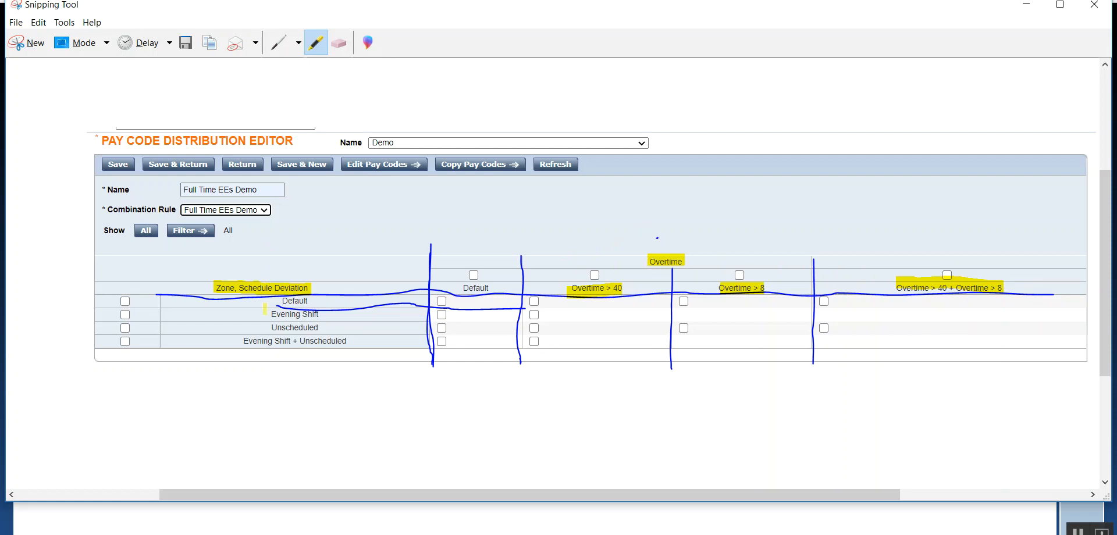
# Step: With the blue pen, circle the Default heading, extend the Default row line, and mark that row's Default, Overtime > 40 and Overtime > 8 cells
pyautogui.click(279, 43)
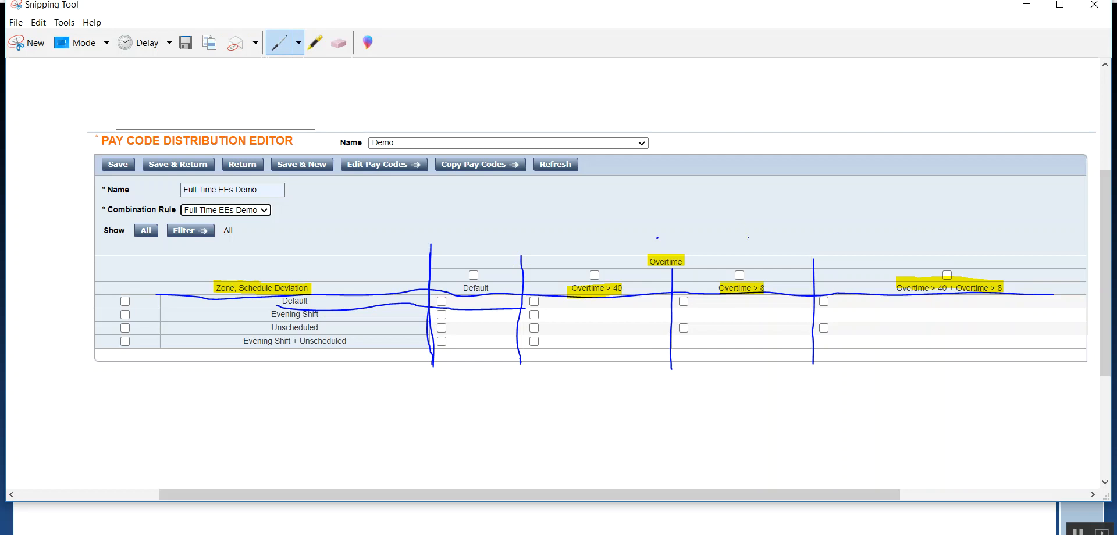
pyautogui.moveTo(668, 246); pyautogui.dragTo(687, 237)
pyautogui.moveTo(467, 257)
pyautogui.mouseDown()
pyautogui.moveTo(458, 286)
pyautogui.moveTo(491, 298)
pyautogui.moveTo(486, 266)
pyautogui.moveTo(468, 258)
pyautogui.mouseUp()
pyautogui.moveTo(442, 302); pyautogui.dragTo(450, 298)
pyautogui.moveTo(538, 309); pyautogui.dragTo(664, 309)
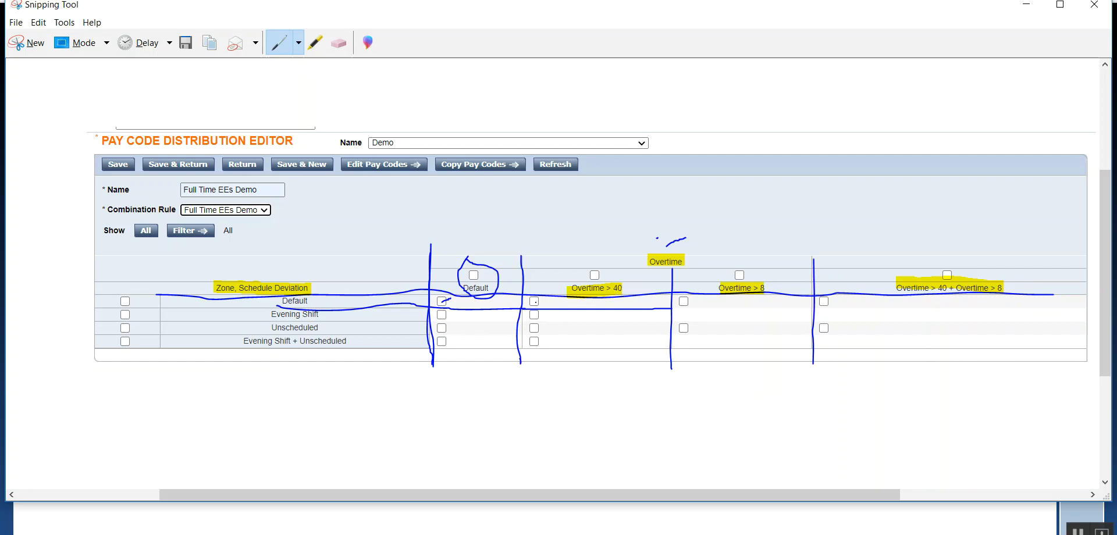
pyautogui.moveTo(536, 302); pyautogui.dragTo(547, 296)
pyautogui.moveTo(678, 309); pyautogui.dragTo(815, 307)
pyautogui.moveTo(686, 303); pyautogui.dragTo(709, 297)
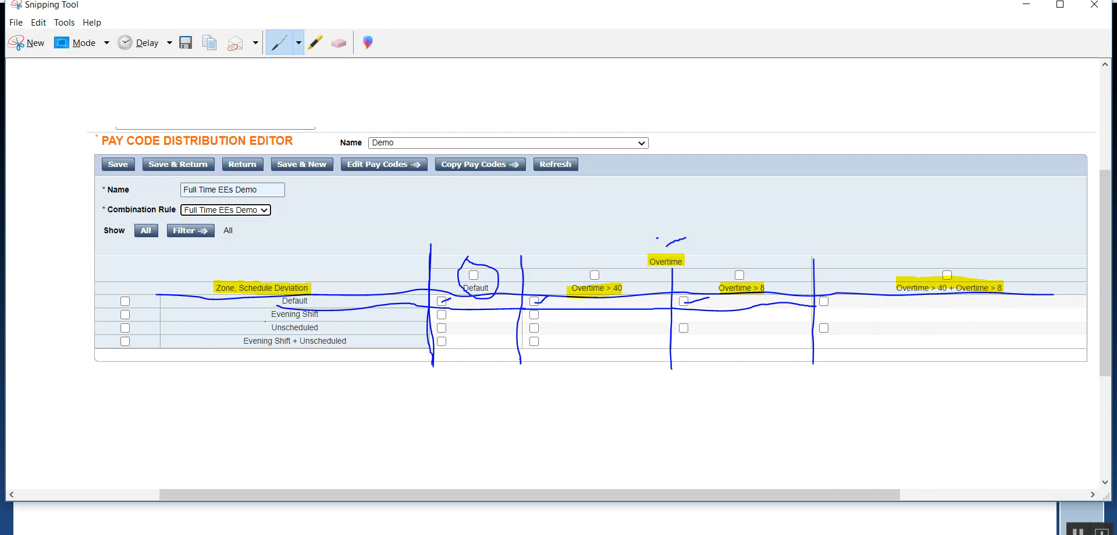
# Step: Draw pen lines beneath the Evening Shift and Unscheduled rows, and mark the Evening Shift cells under Default and Overtime > 40
pyautogui.moveTo(266, 322); pyautogui.dragTo(517, 322)
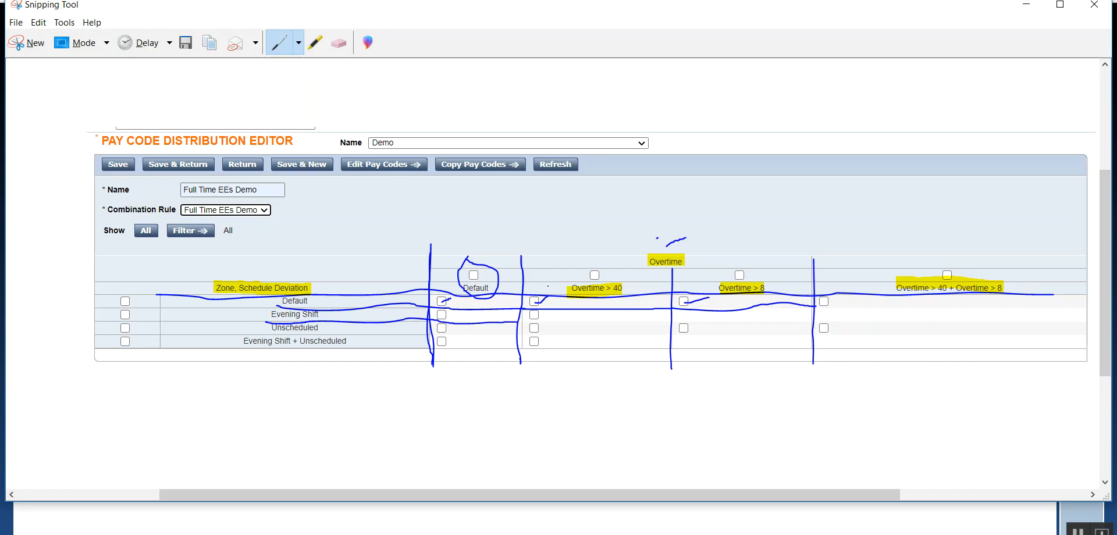
pyautogui.moveTo(478, 238); pyautogui.dragTo(479, 263)
pyautogui.moveTo(443, 314); pyautogui.dragTo(454, 315)
pyautogui.moveTo(530, 324); pyautogui.dragTo(671, 321)
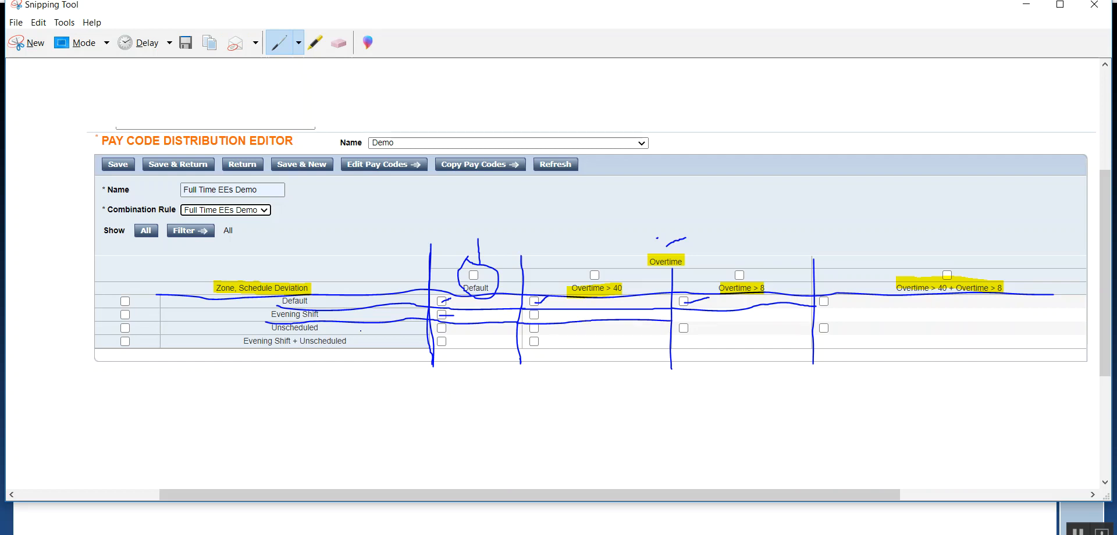
pyautogui.moveTo(245, 314); pyautogui.dragTo(260, 314)
pyautogui.moveTo(587, 260); pyautogui.dragTo(613, 239)
pyautogui.moveTo(675, 320); pyautogui.dragTo(815, 321)
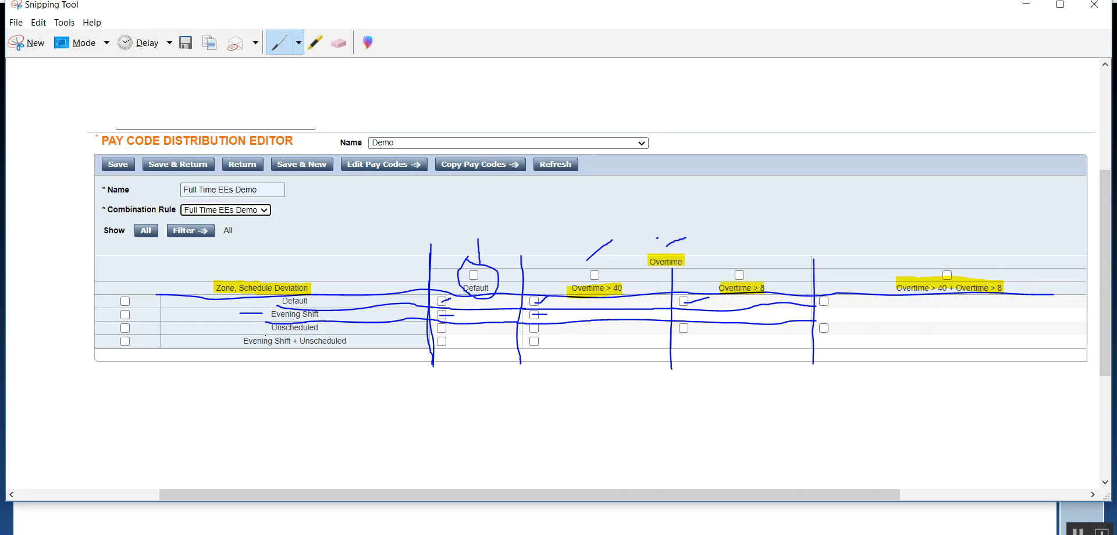
pyautogui.moveTo(265, 336); pyautogui.dragTo(516, 335)
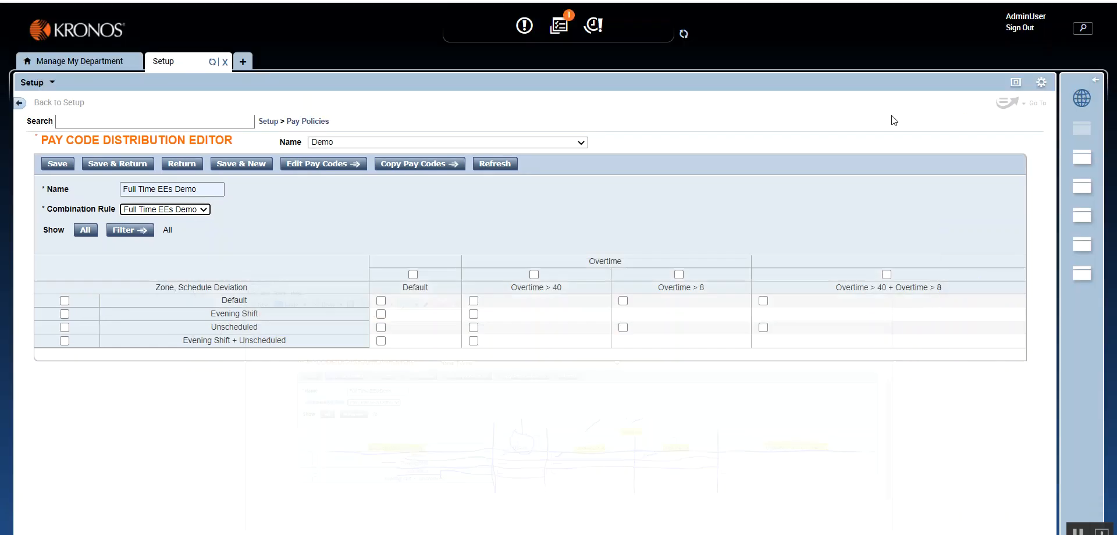
# Step: Switch back to Kronos and assign the Regular Hours pay code to the Default row's Default cell
pyautogui.click(1027, 5)
pyautogui.click(382, 301)
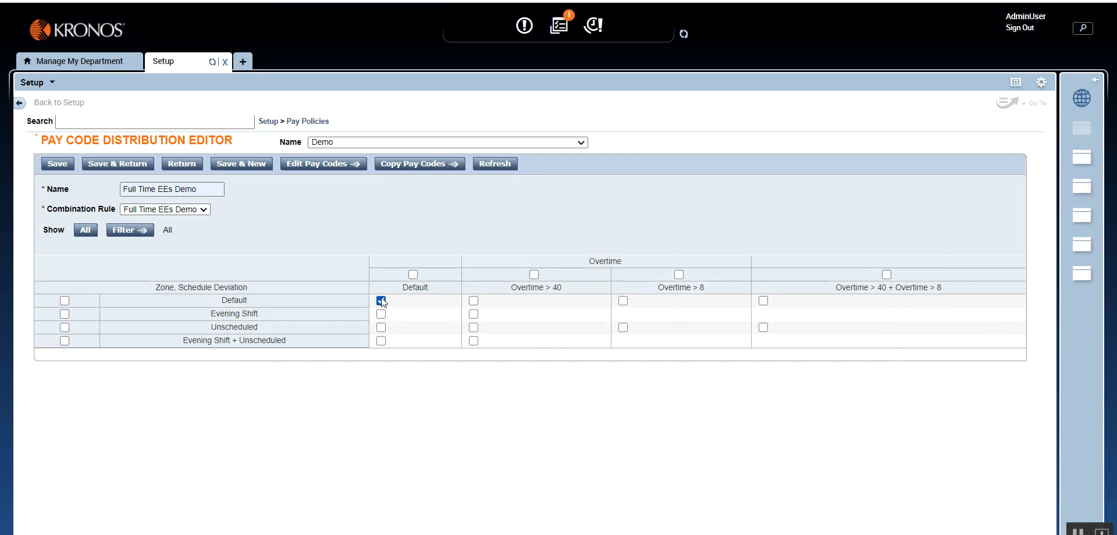
pyautogui.click(323, 168)
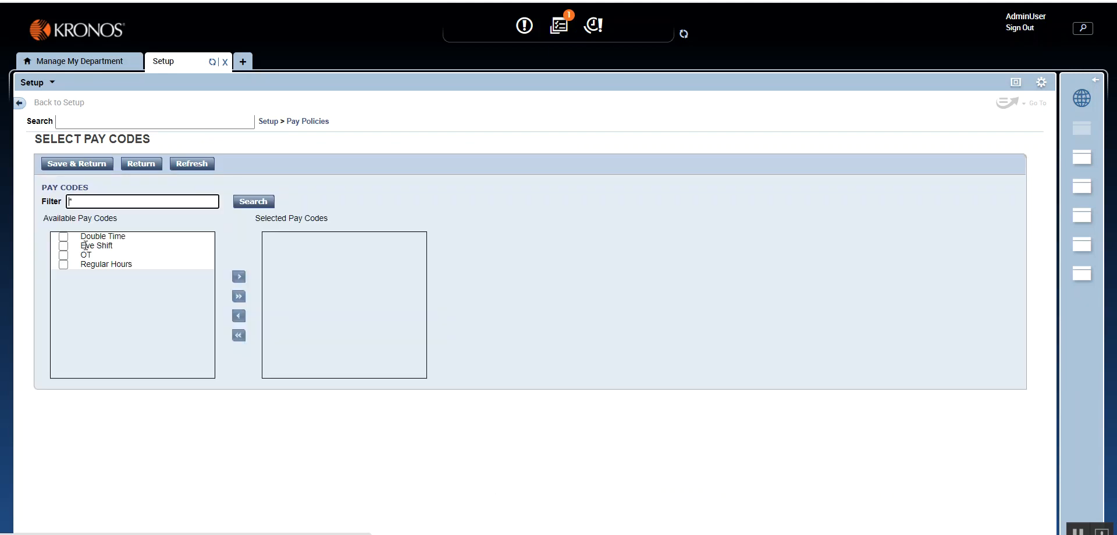
pyautogui.click(63, 266)
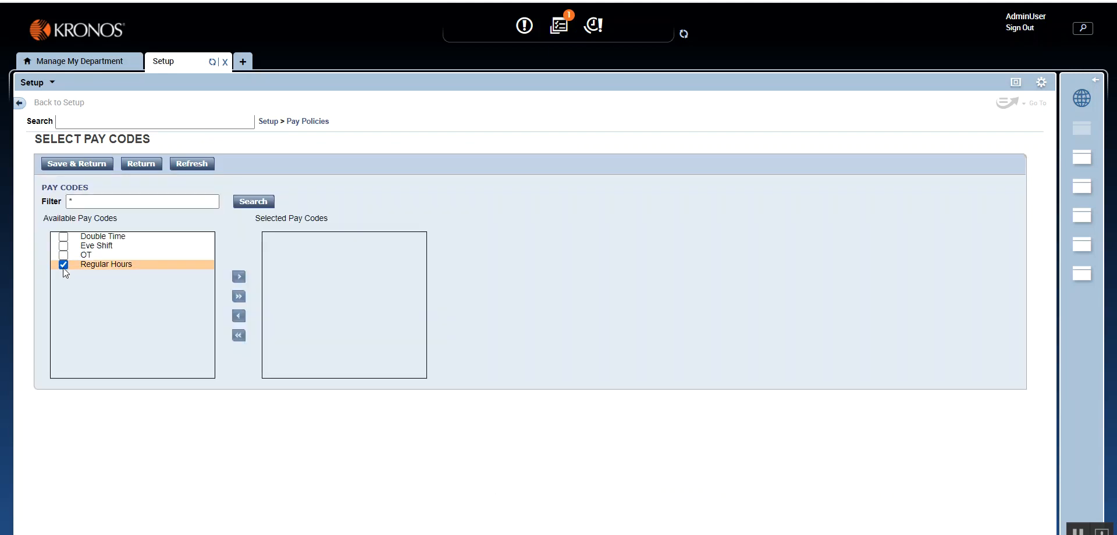
pyautogui.click(239, 278)
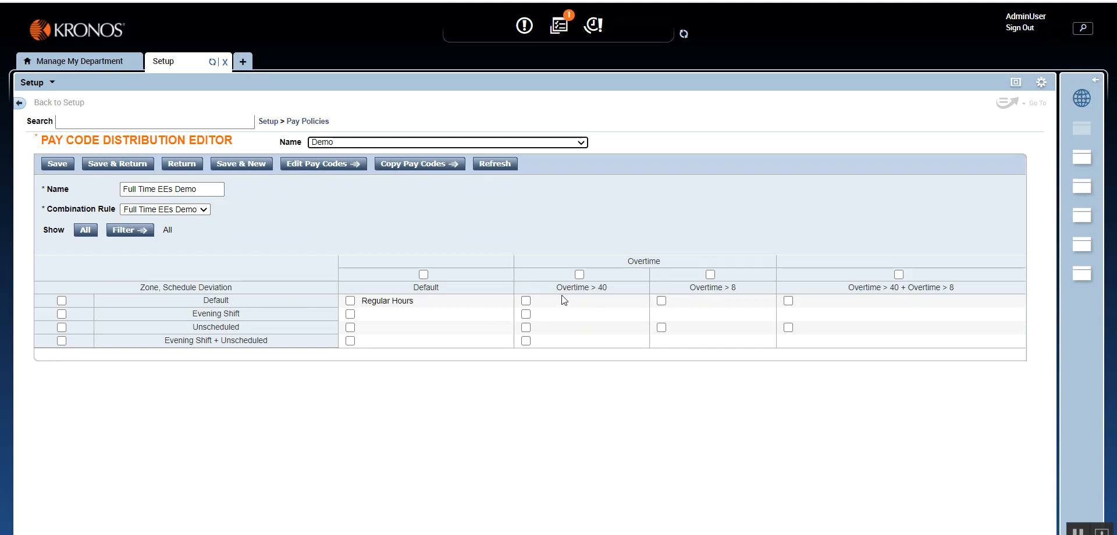
# Step: Assign the OT pay code to the Default row's Overtime > 40 and Overtime > 8 cells
pyautogui.click(527, 301)
pyautogui.click(662, 301)
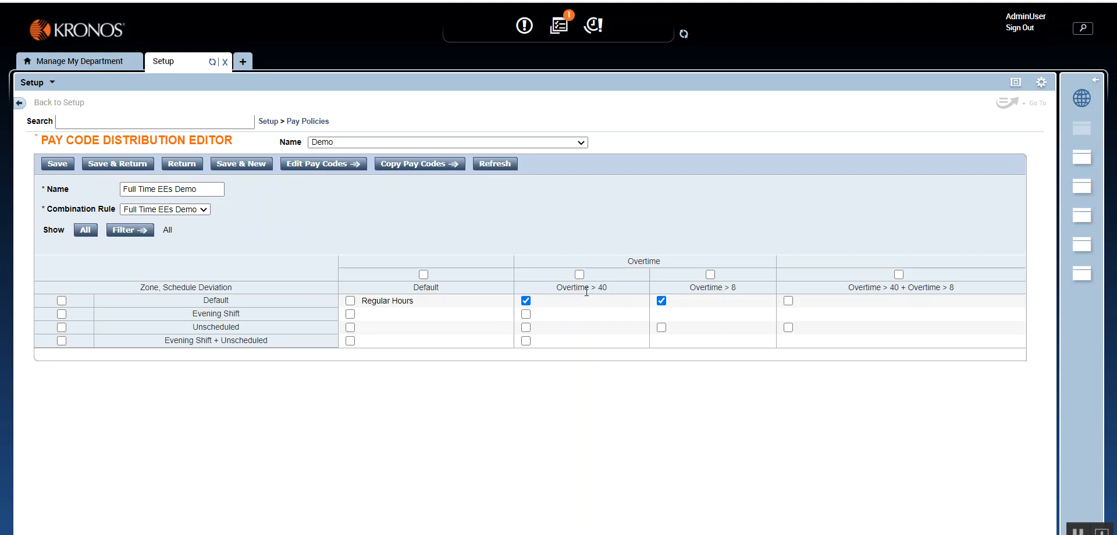
pyautogui.click(327, 164)
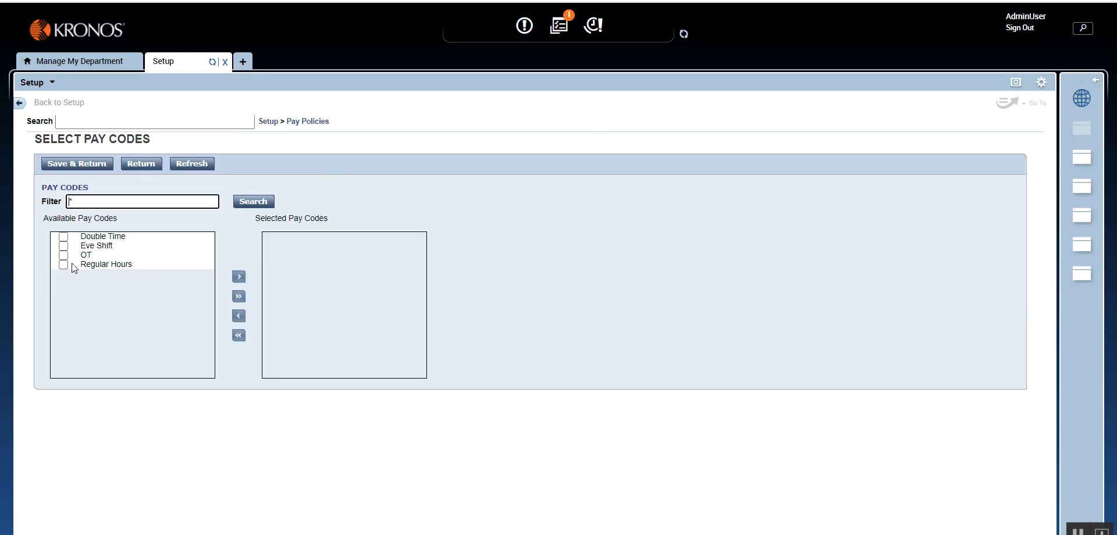
pyautogui.click(63, 255)
pyautogui.click(239, 277)
pyautogui.click(77, 163)
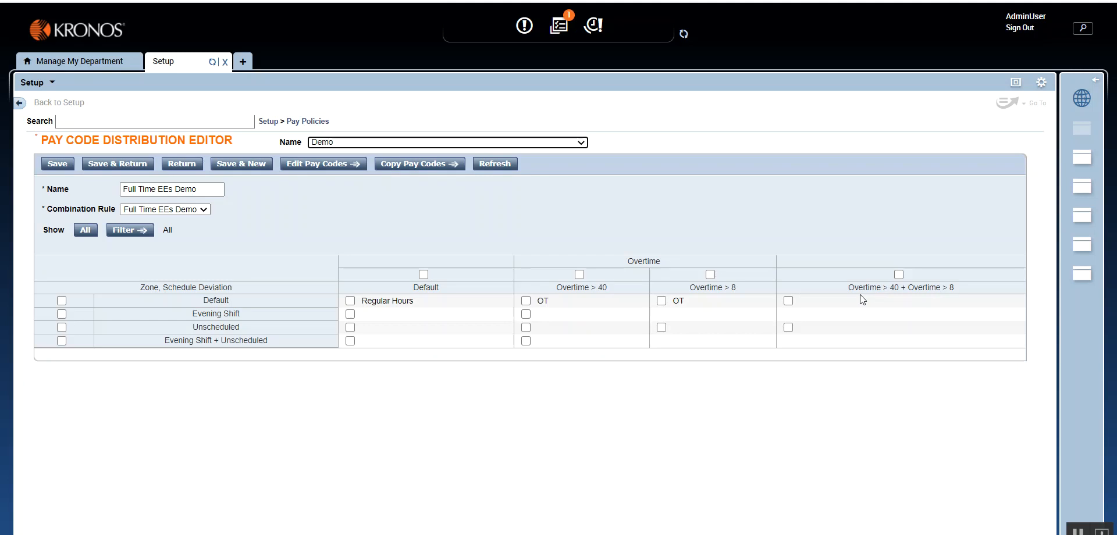
# Step: Assign the Eve Shift pay code to the Evening Shift row's Default cell
pyautogui.click(349, 316)
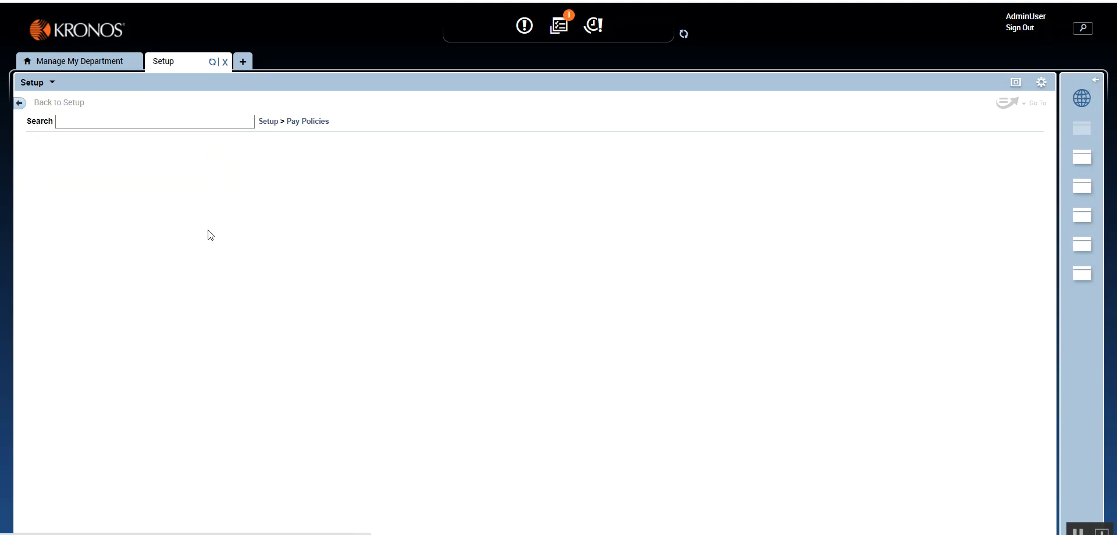
pyautogui.click(63, 246)
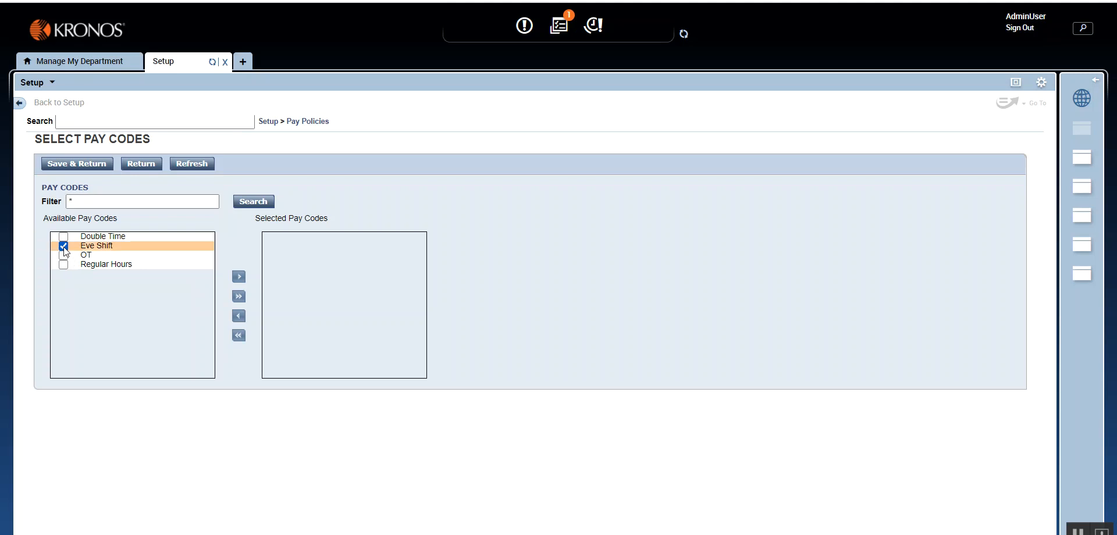
pyautogui.click(238, 277)
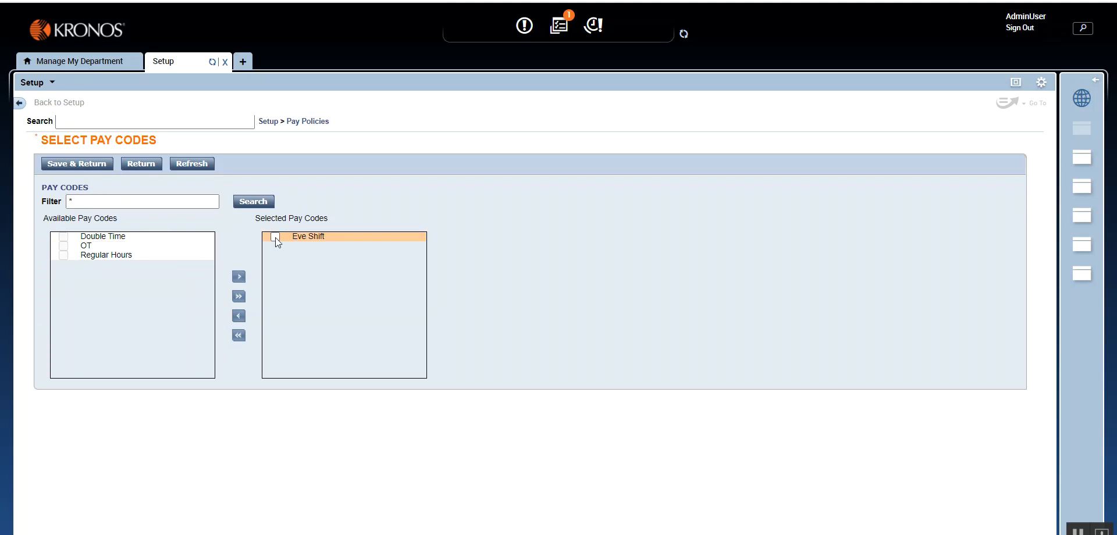
pyautogui.click(93, 166)
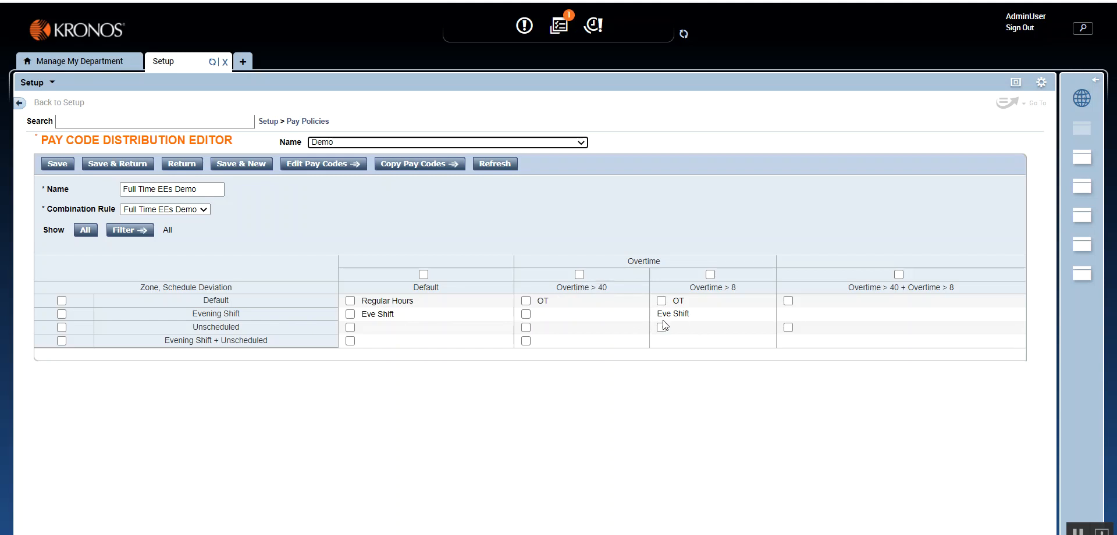
# Step: Point out the Eve Shift entries under Default and Overtime > 8, and save and close the pay code distribution
pyautogui.moveTo(662, 316); pyautogui.dragTo(690, 313)
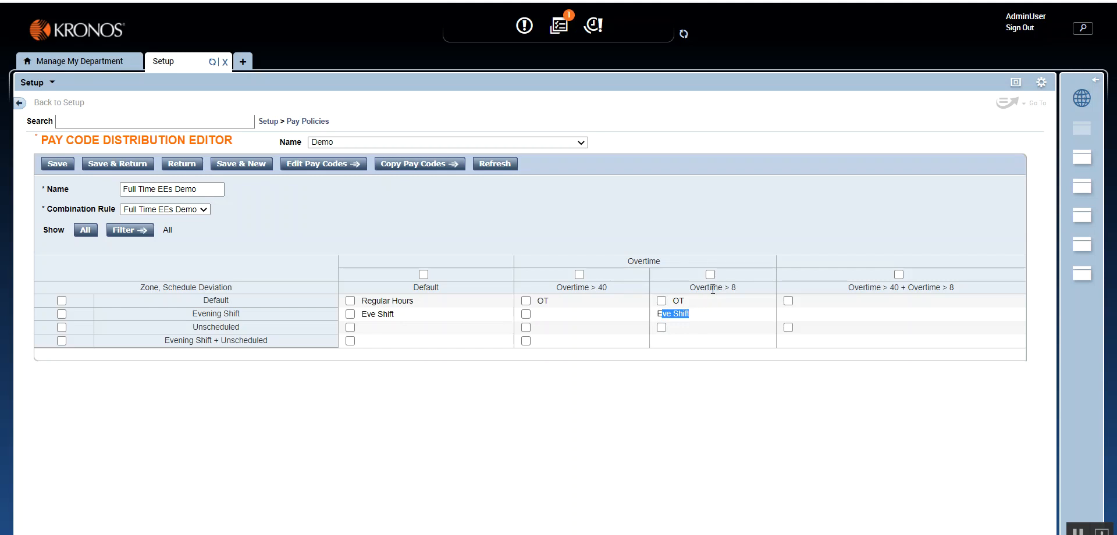
pyautogui.click(364, 314)
pyautogui.moveTo(365, 313); pyautogui.dragTo(401, 320)
pyautogui.moveTo(657, 314); pyautogui.dragTo(691, 314)
pyautogui.click(119, 165)
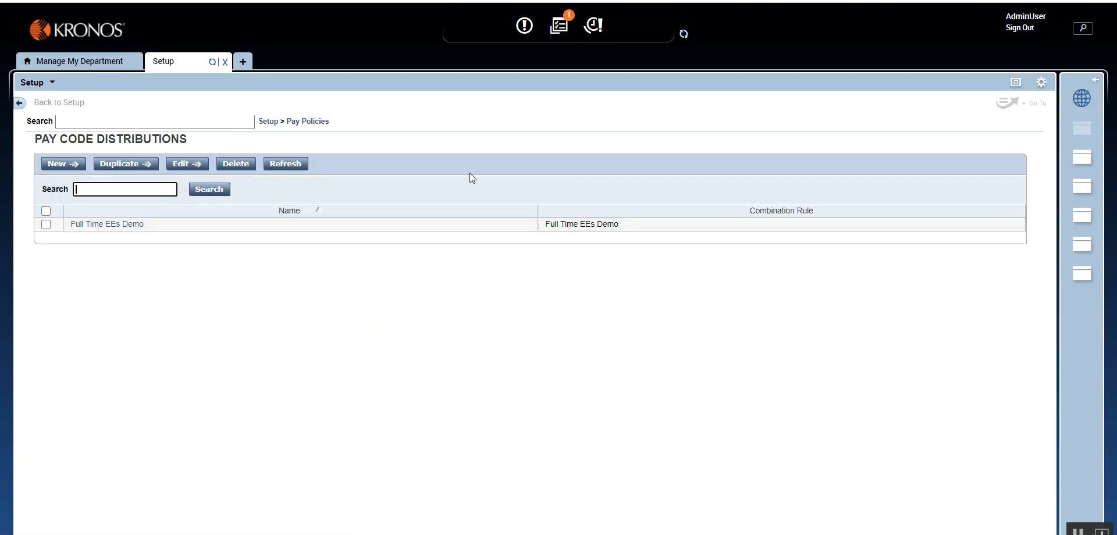
# Step: Open the Full Time EEs Demo combination rule and set Evening Shift + Overtime > 8 to be paid as Unique
pyautogui.click(319, 123)
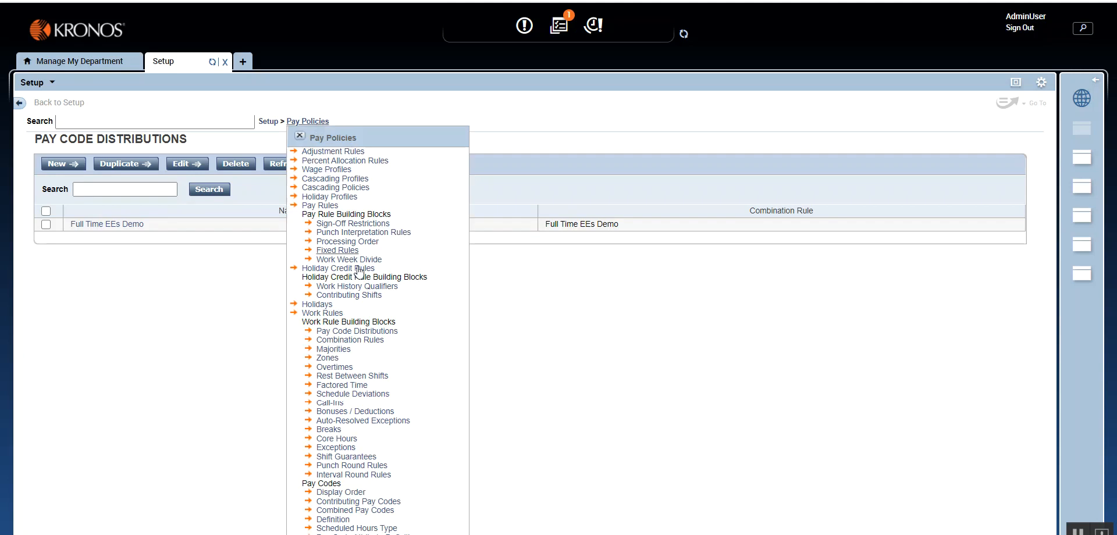
pyautogui.click(365, 343)
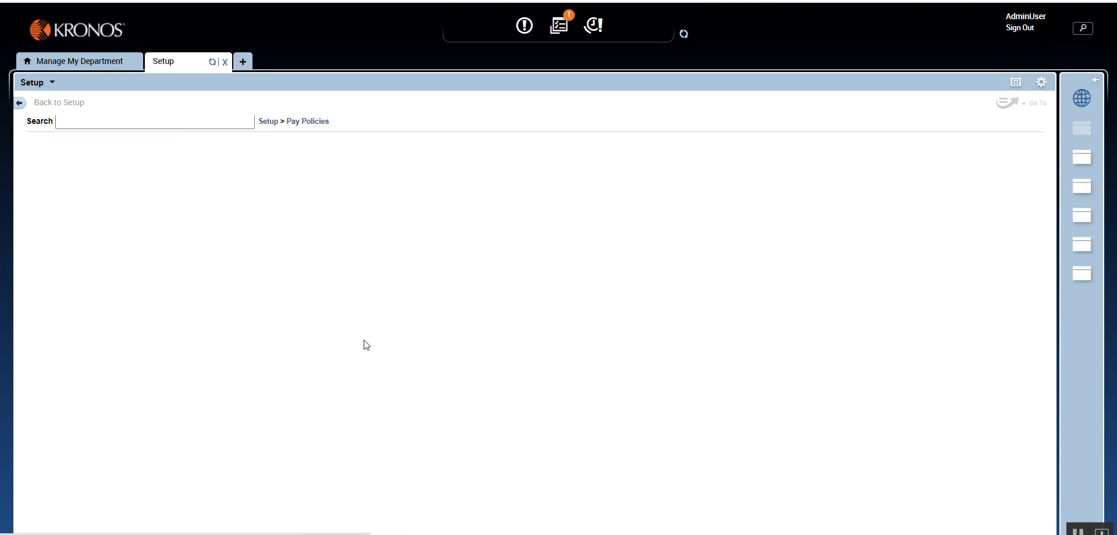
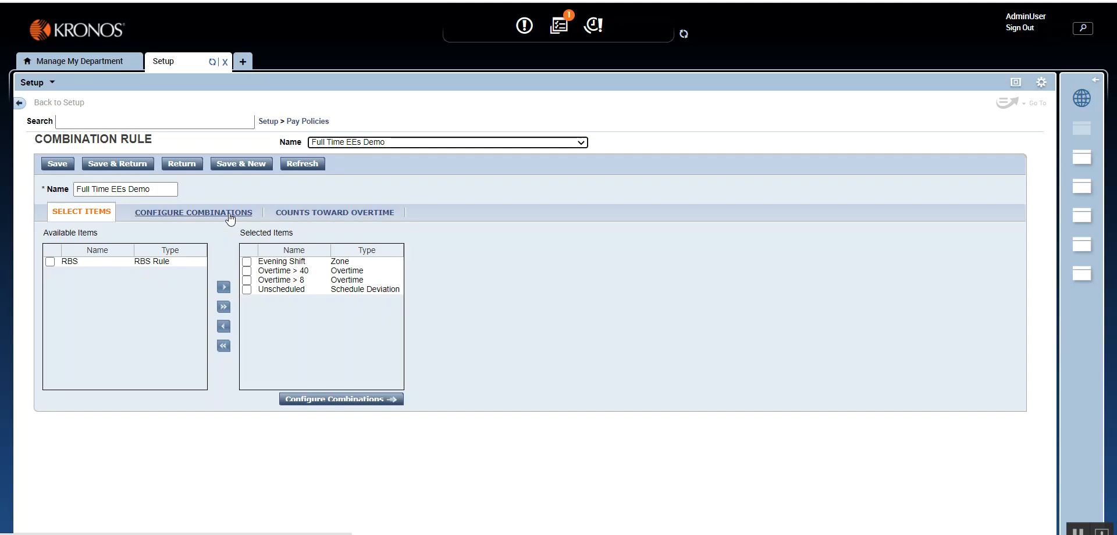
pyautogui.click(229, 214)
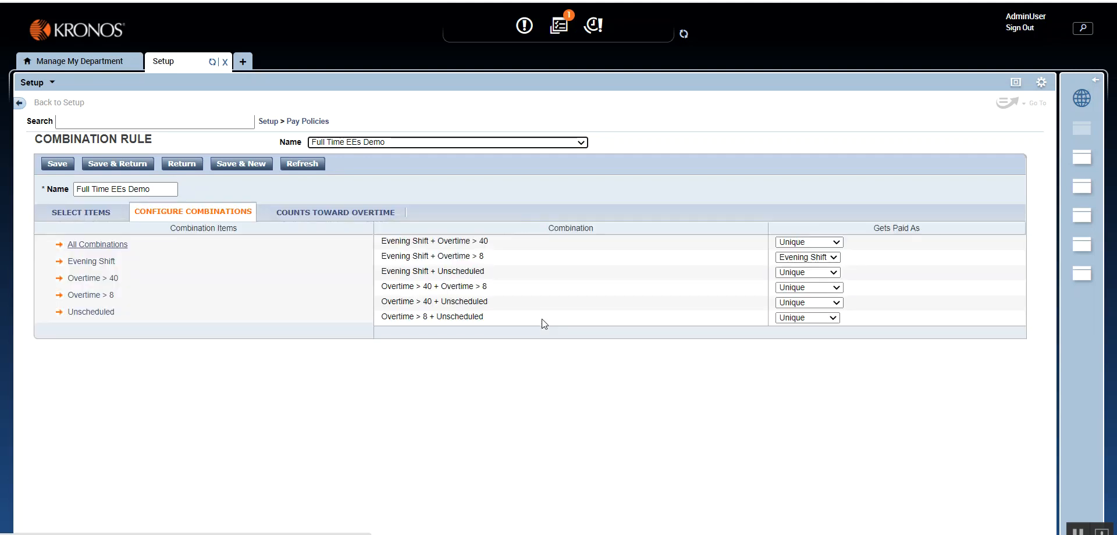
pyautogui.click(831, 258)
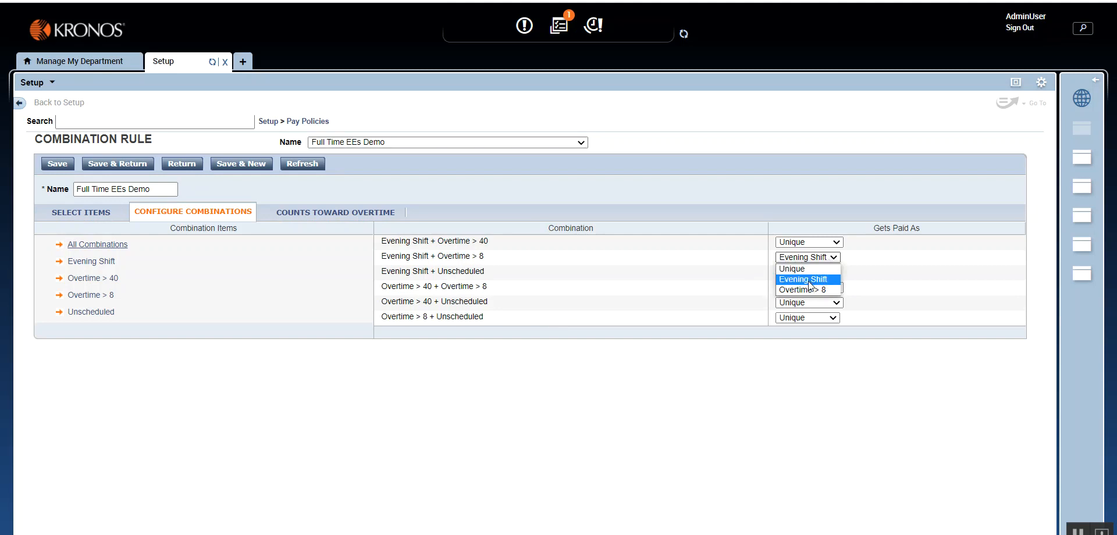
pyautogui.click(808, 268)
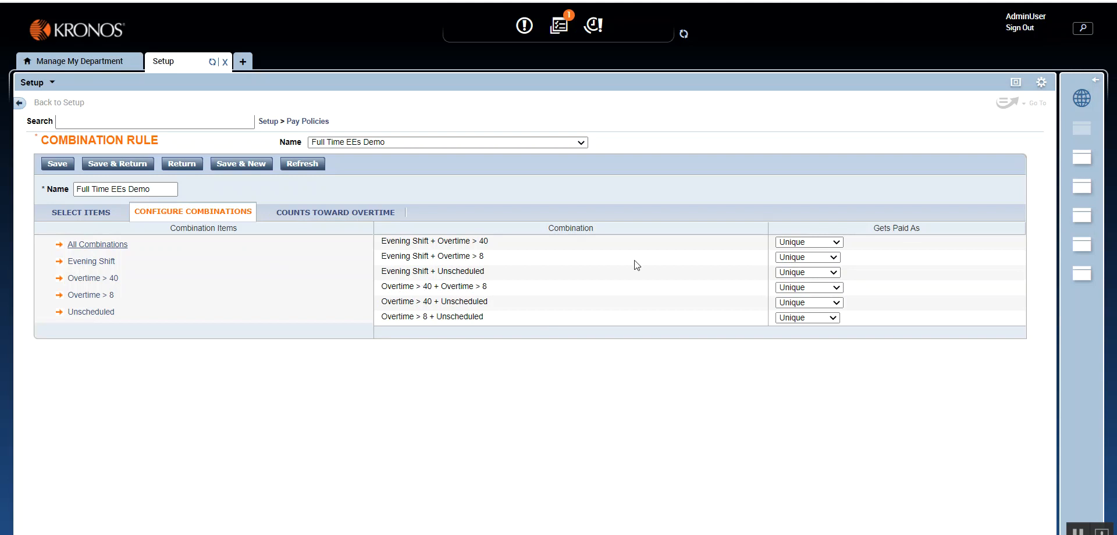
# Step: Set the Overtime > 40 + Overtime > 8 combination to get paid as Overtime > 8, and save and close the rule
pyautogui.click(837, 287)
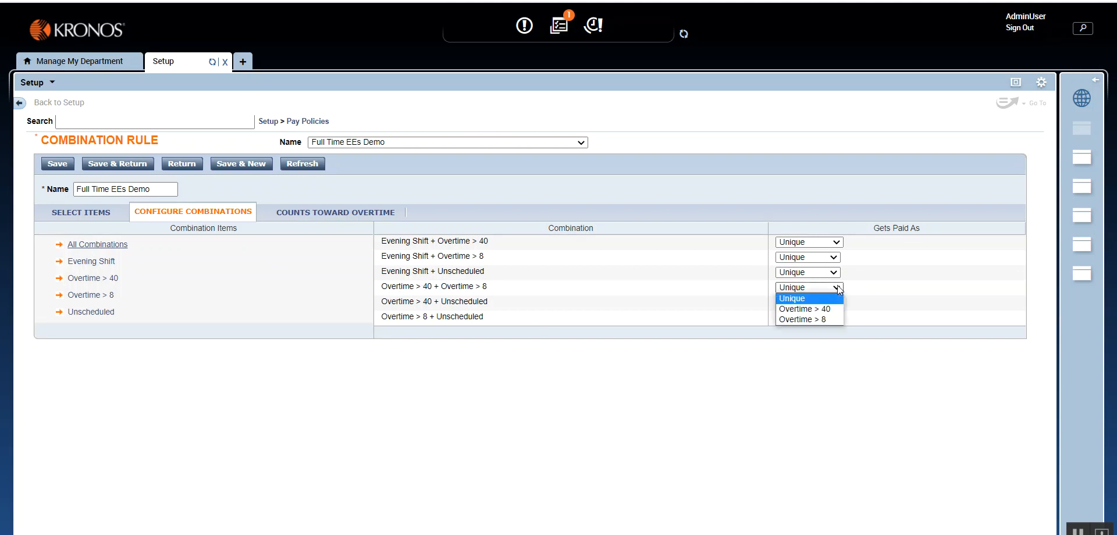
pyautogui.click(830, 318)
pyautogui.click(657, 335)
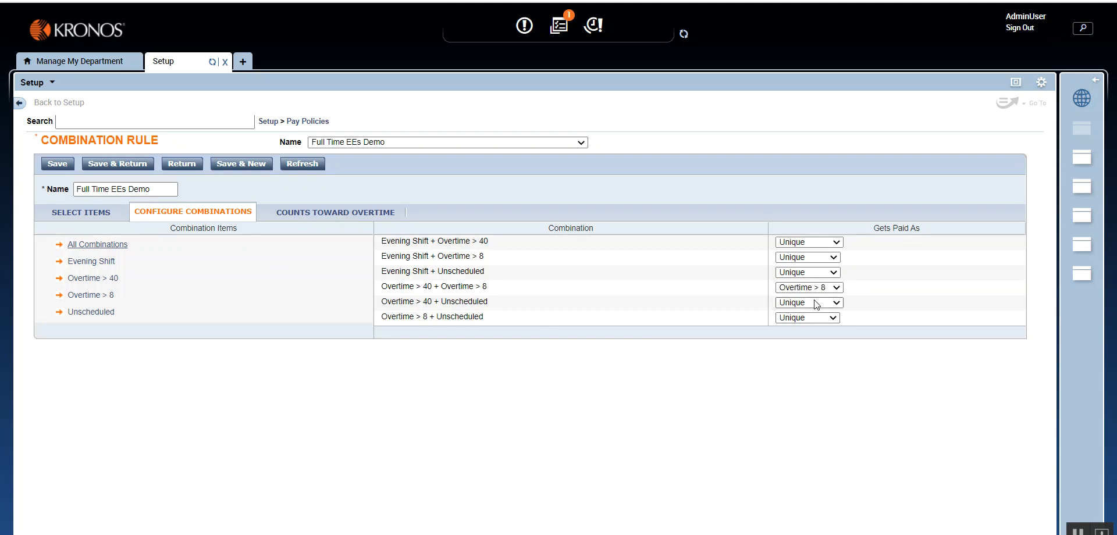
pyautogui.click(129, 170)
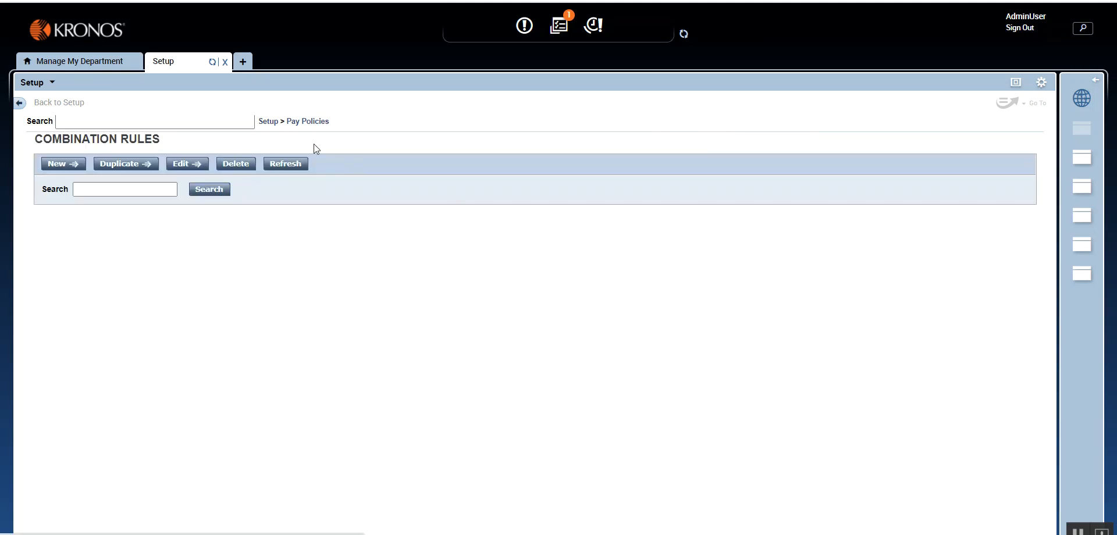
# Step: Reopen the Full Time EEs Demo pay code distribution and examine the Evening Shift row's pay codes
pyautogui.click(296, 121)
pyautogui.click(343, 331)
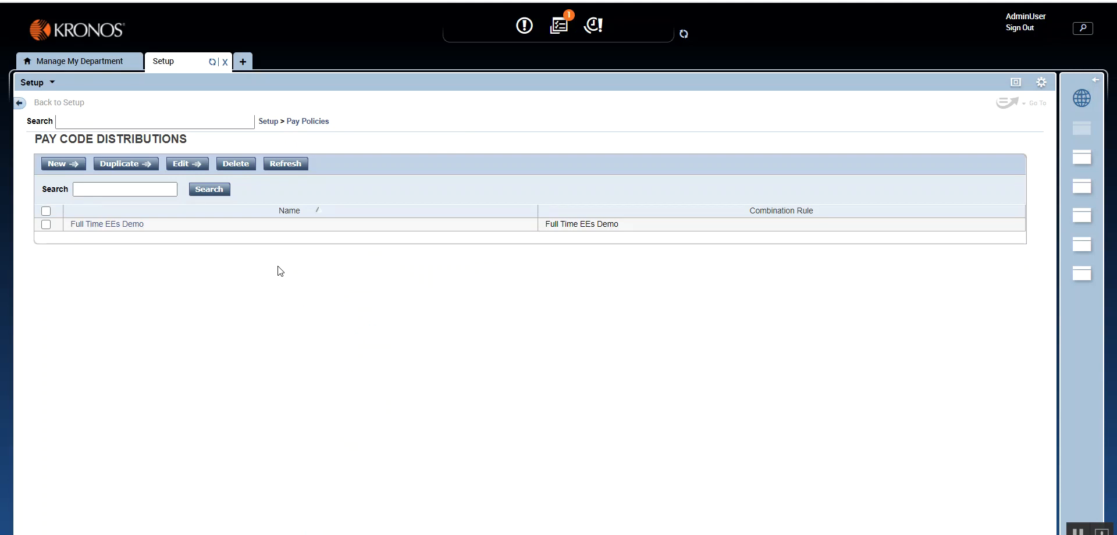
pyautogui.click(131, 225)
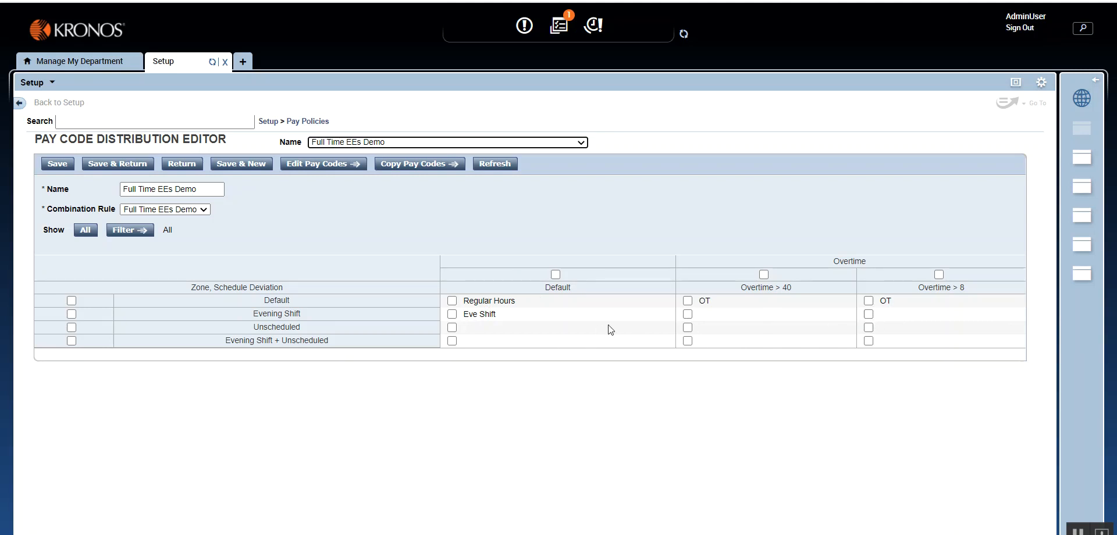
pyautogui.moveTo(465, 315); pyautogui.dragTo(513, 314)
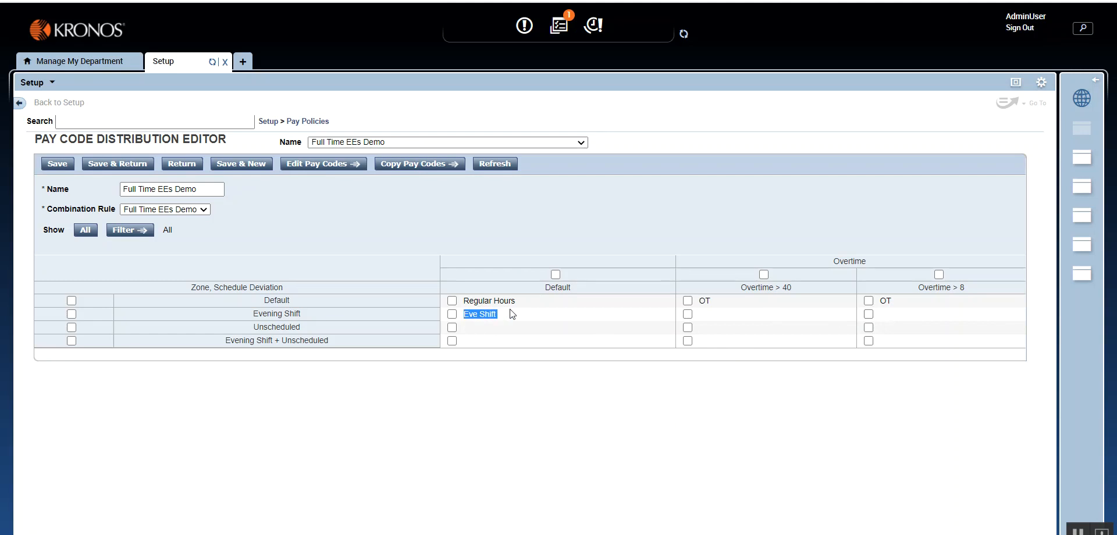
pyautogui.click(884, 313)
# Step: Assign the OT pay code to the Evening Shift, Unscheduled and Evening Shift + Unscheduled rows under both Overtime > 40 and Overtime > 8
pyautogui.click(687, 314)
pyautogui.click(869, 314)
pyautogui.click(688, 327)
pyautogui.click(689, 343)
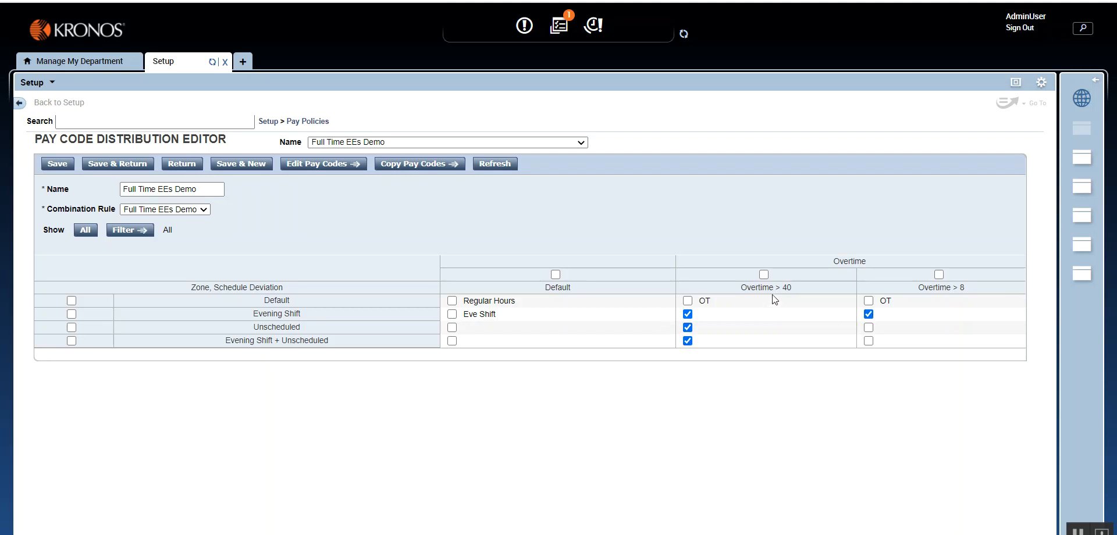
pyautogui.click(869, 328)
pyautogui.click(869, 341)
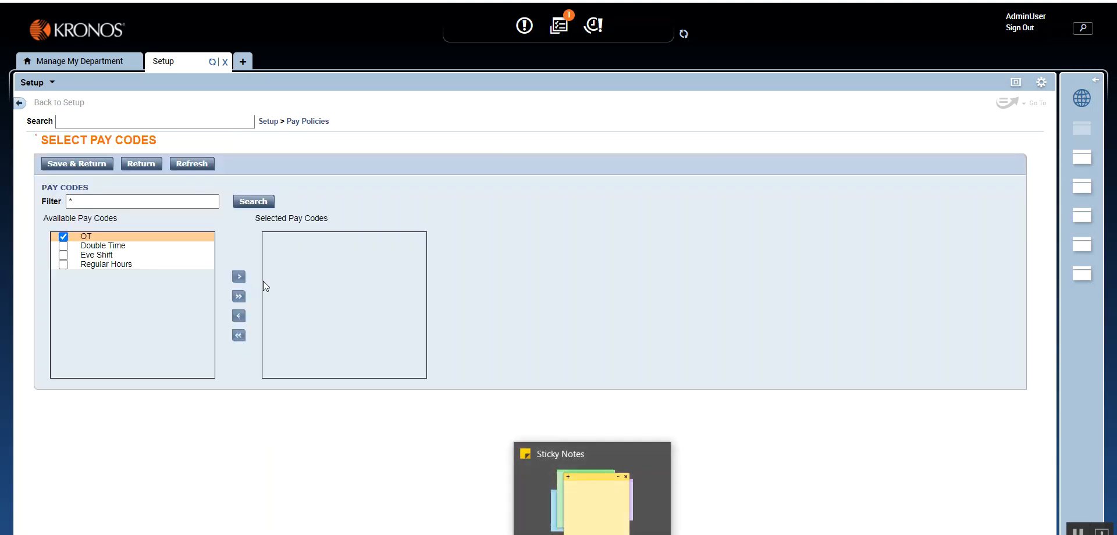
pyautogui.click(238, 277)
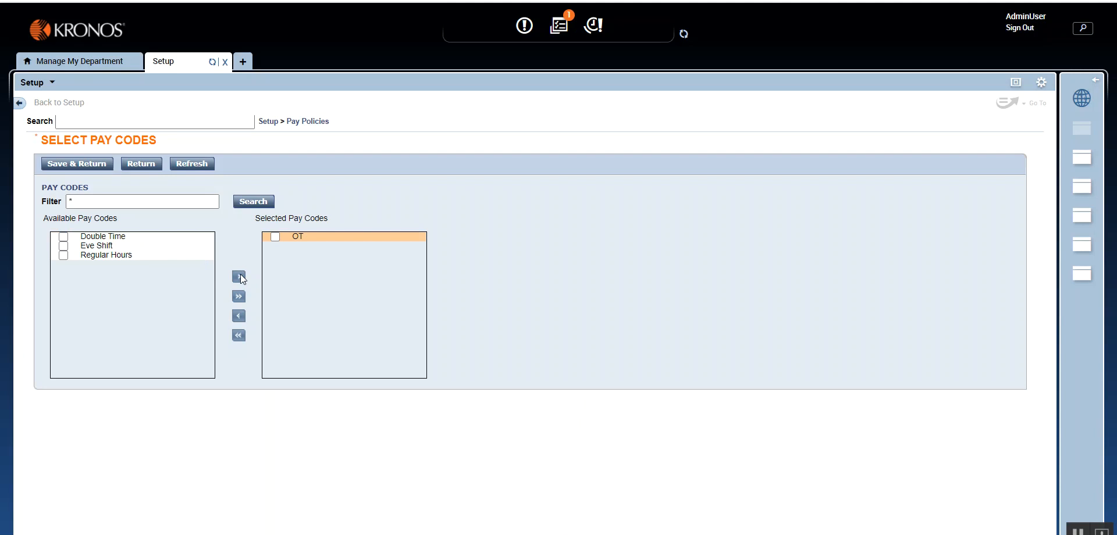
pyautogui.click(87, 170)
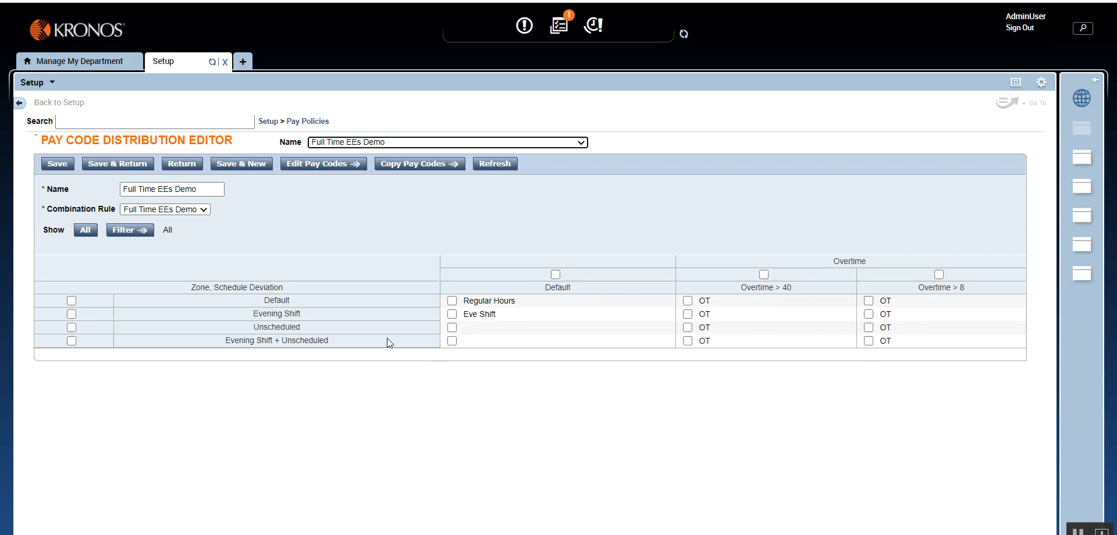
# Step: Add the Eve Shift pay code to the Evening Shift row under both Overtime > 40 and Overtime > 8
pyautogui.click(453, 315)
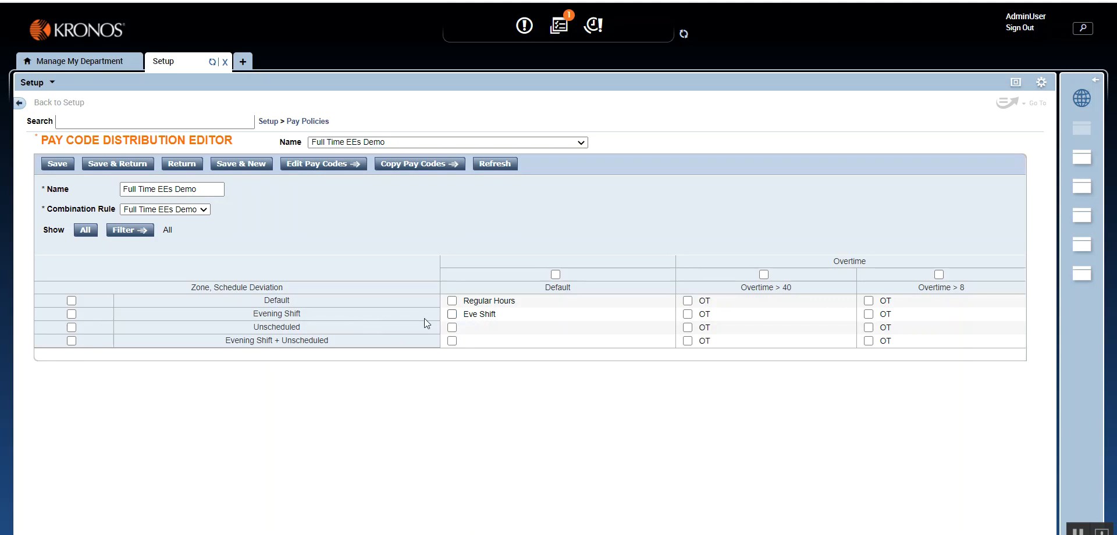
pyautogui.moveTo(276, 316); pyautogui.dragTo(308, 319)
pyautogui.click(688, 314)
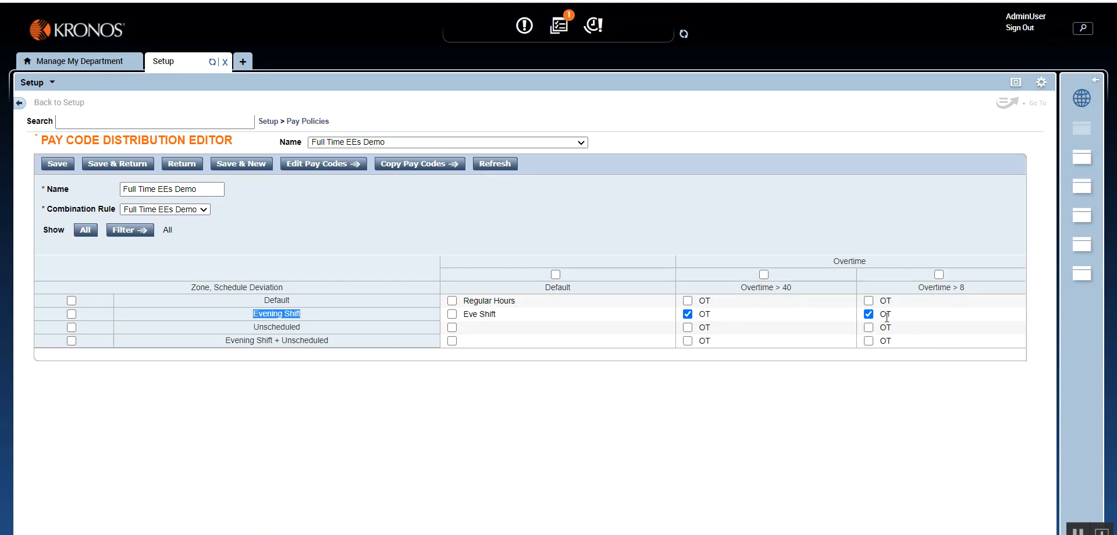
pyautogui.click(335, 165)
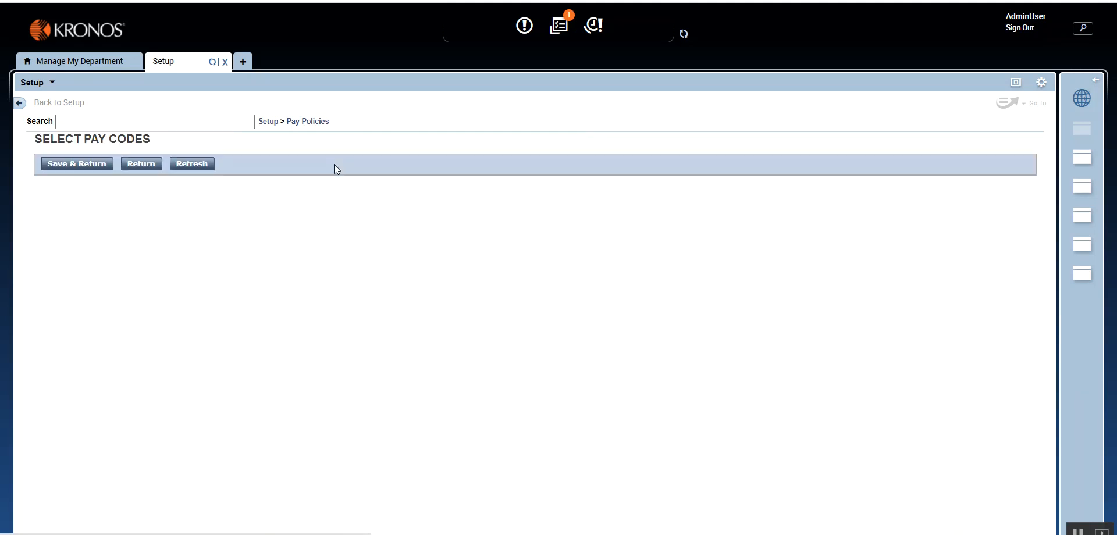
pyautogui.click(64, 246)
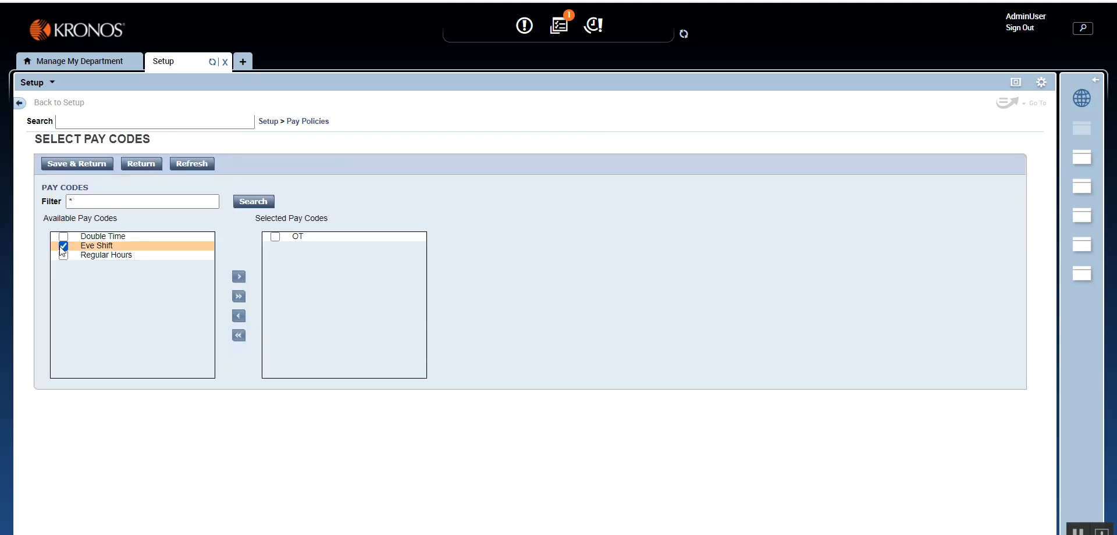
pyautogui.click(239, 277)
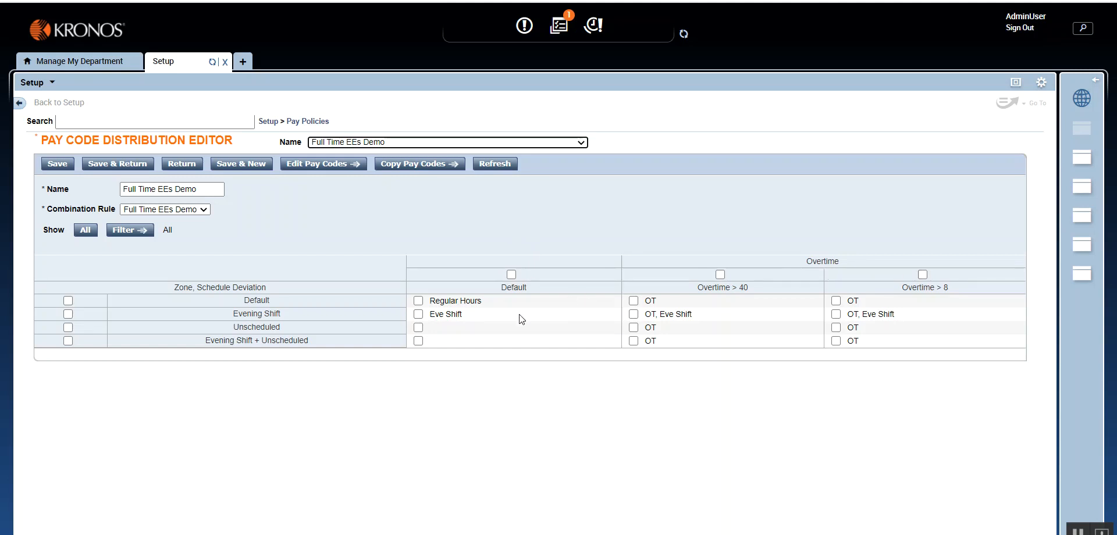
# Step: Assign the Double Time pay code to the Unscheduled row under Default
pyautogui.click(419, 328)
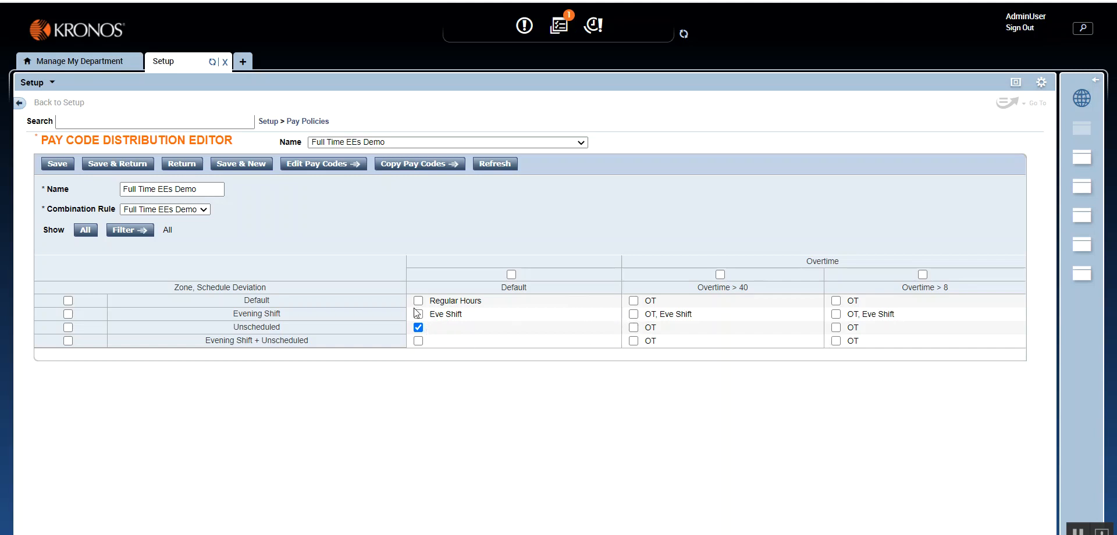
pyautogui.click(330, 168)
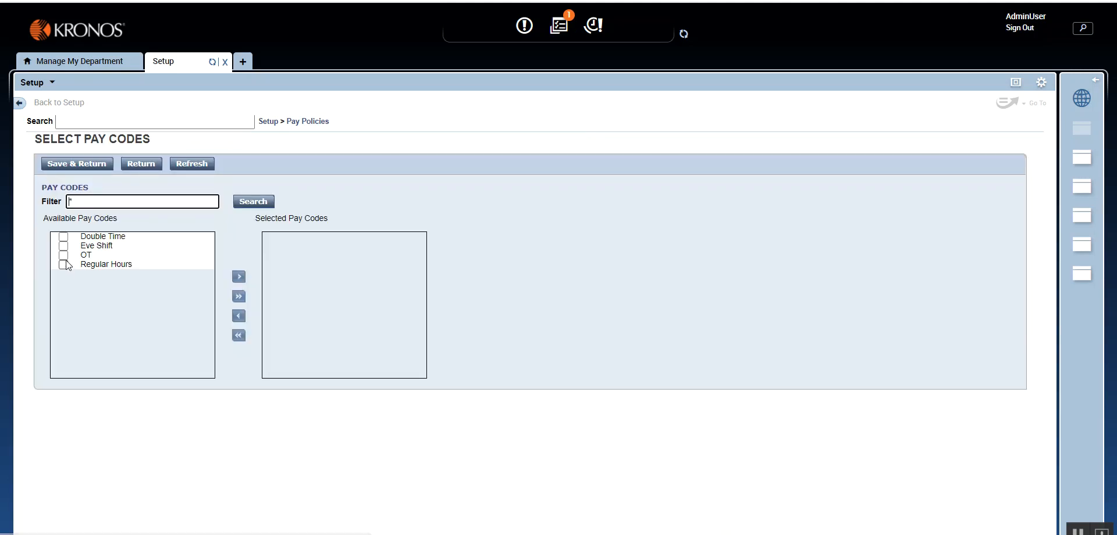
pyautogui.click(63, 236)
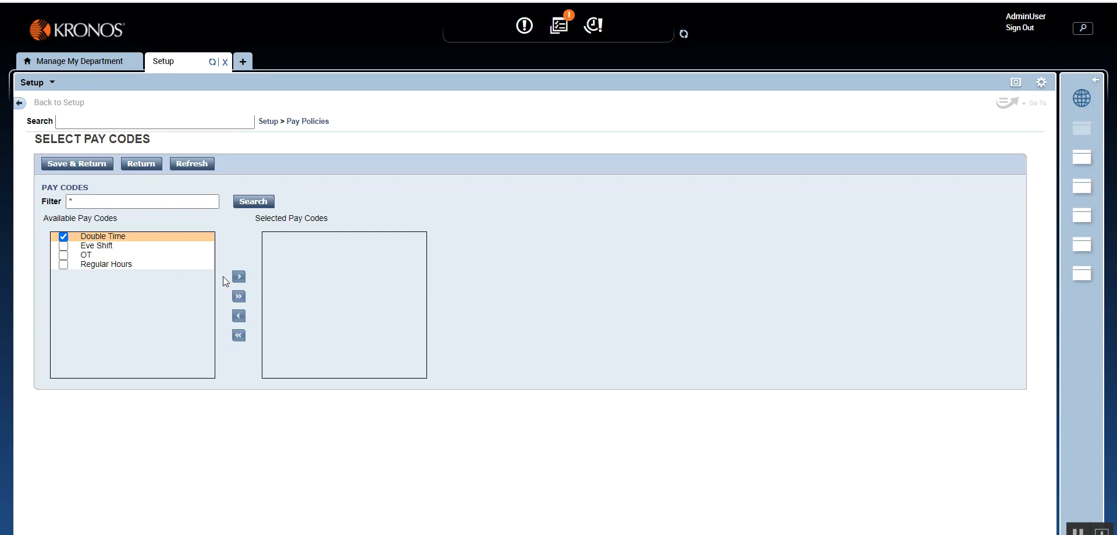
pyautogui.click(238, 277)
pyautogui.click(77, 164)
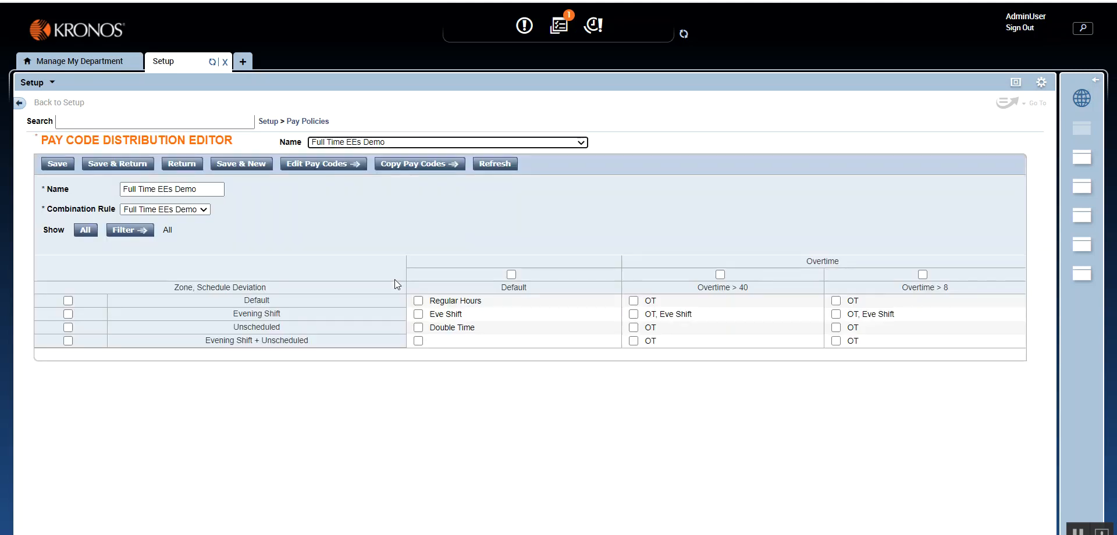
# Step: Assign Double Time and Eve Shift to the Evening Shift + Unscheduled row under Default, and save and close the pay code distribution
pyautogui.moveTo(211, 341); pyautogui.dragTo(311, 350)
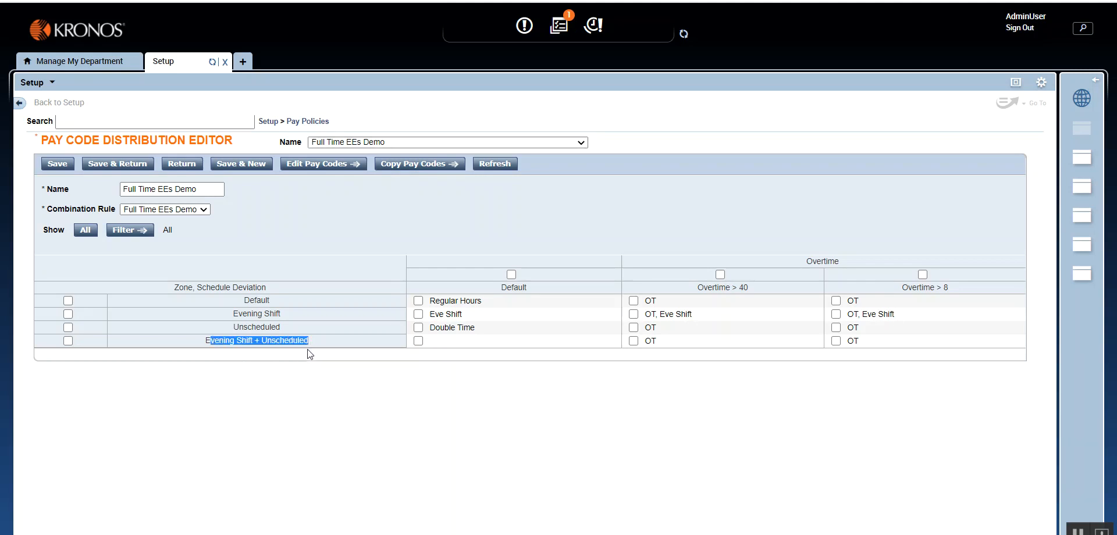
pyautogui.click(310, 354)
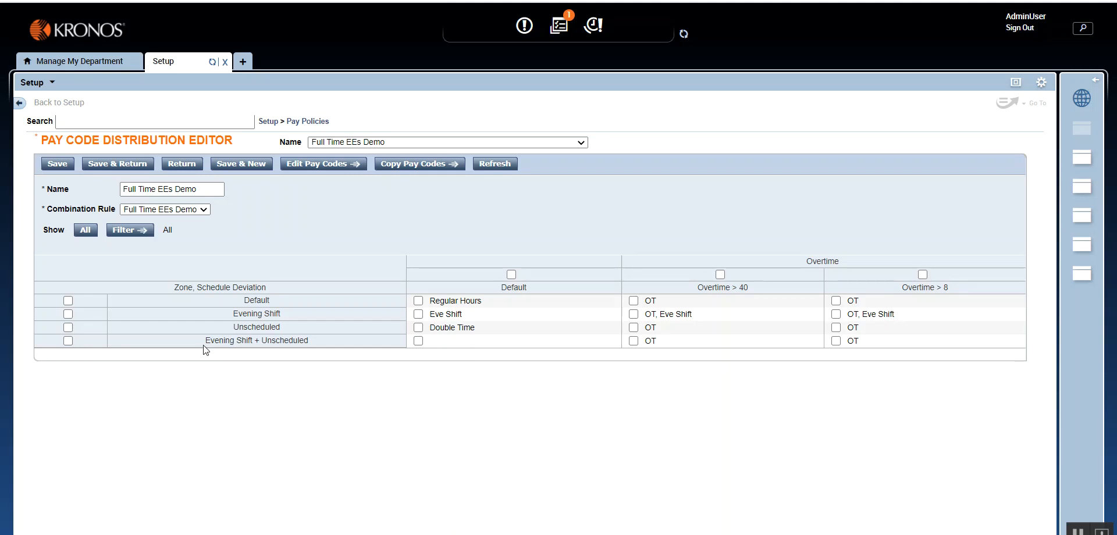
pyautogui.moveTo(204, 347); pyautogui.dragTo(350, 354)
pyautogui.click(316, 341)
pyautogui.click(419, 342)
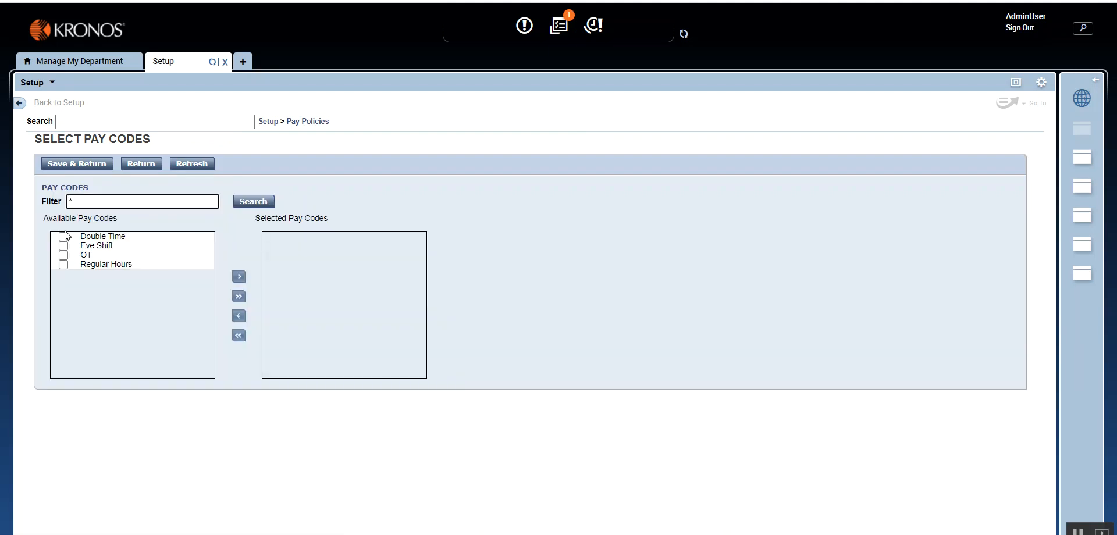
pyautogui.click(64, 236)
pyautogui.click(64, 246)
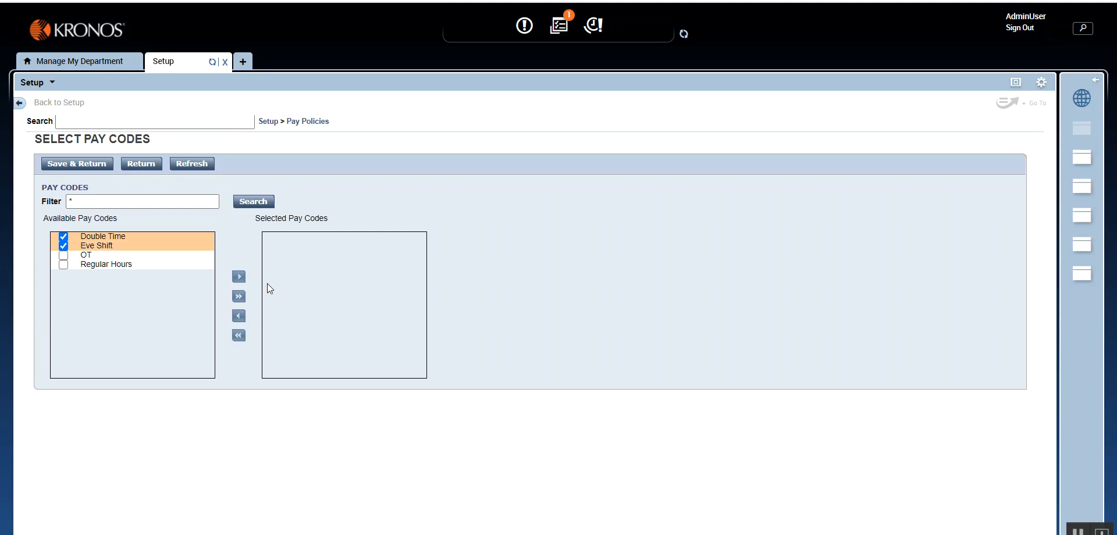
pyautogui.click(238, 276)
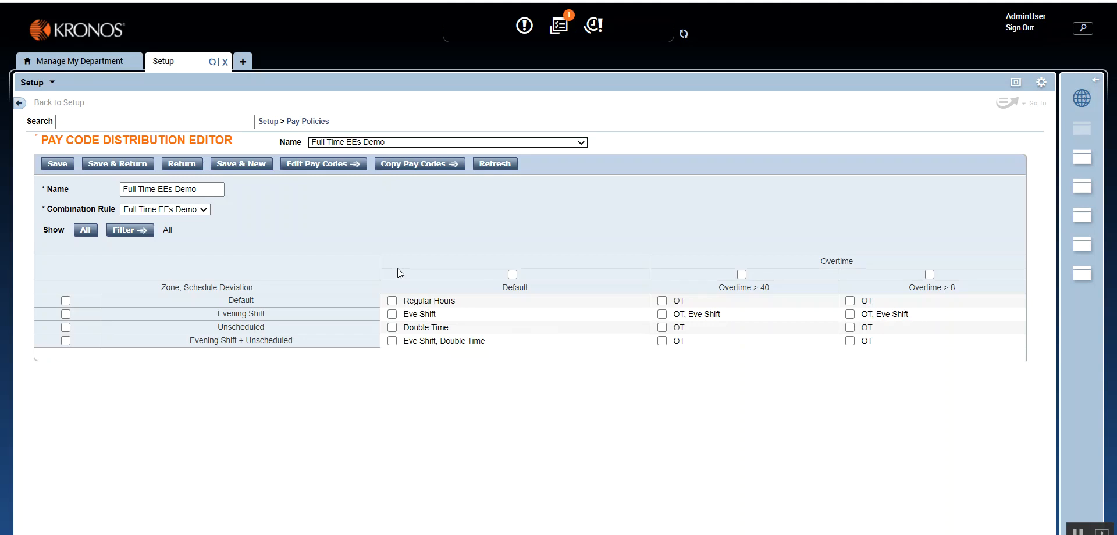
pyautogui.click(124, 165)
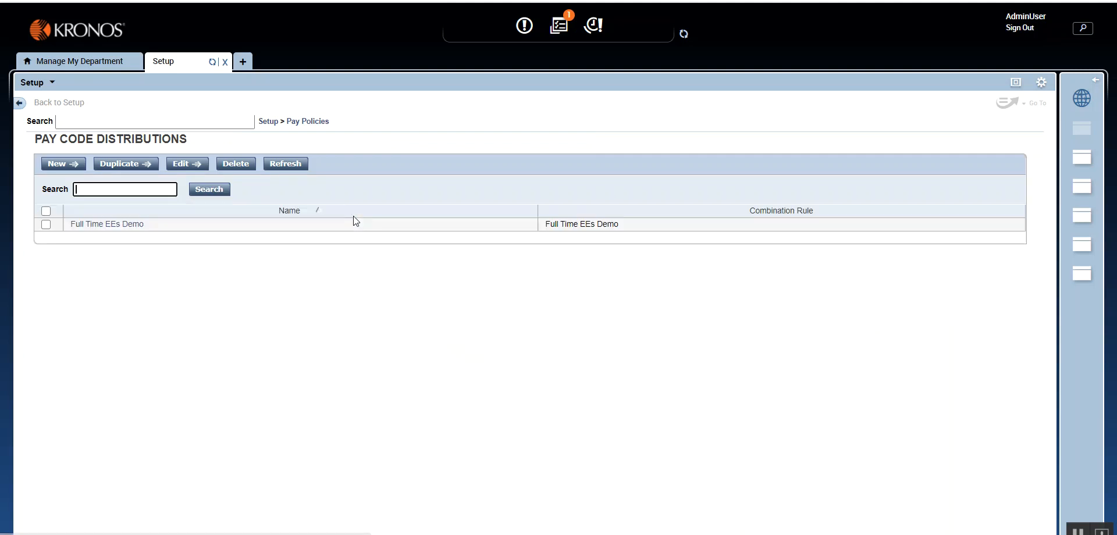
# Step: Open the Demo work rule from the work rules list and rename it Full Time EEs Demo
pyautogui.click(300, 121)
pyautogui.click(330, 314)
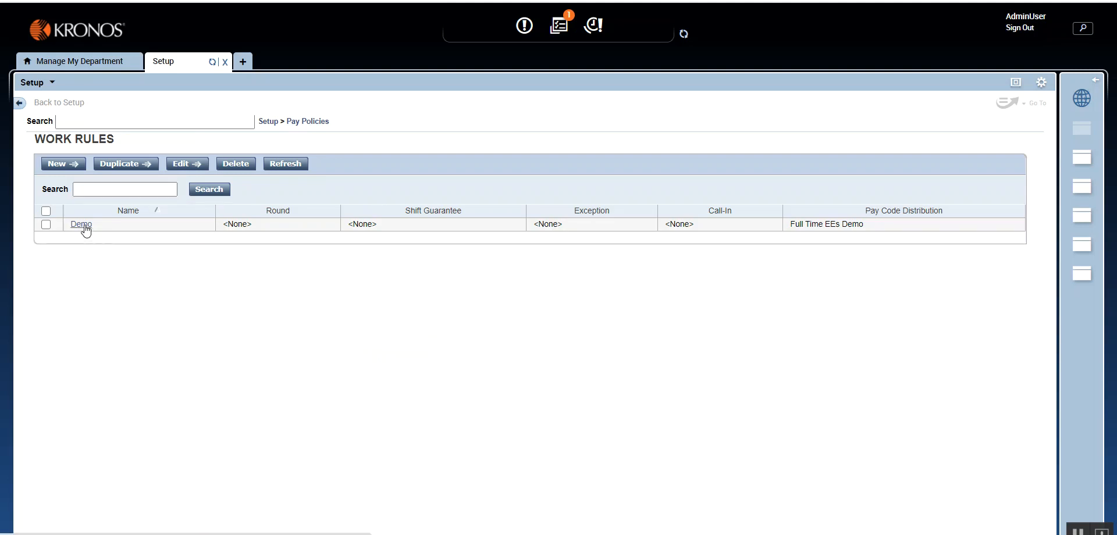
pyautogui.click(85, 227)
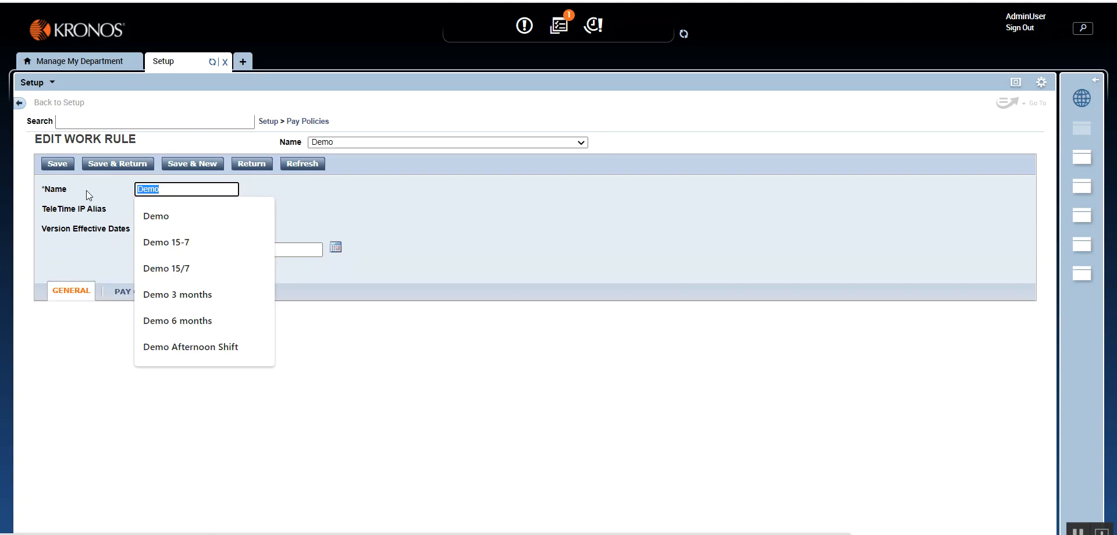
pyautogui.write('Ful')
pyautogui.press('Down')
pyautogui.press('Return')
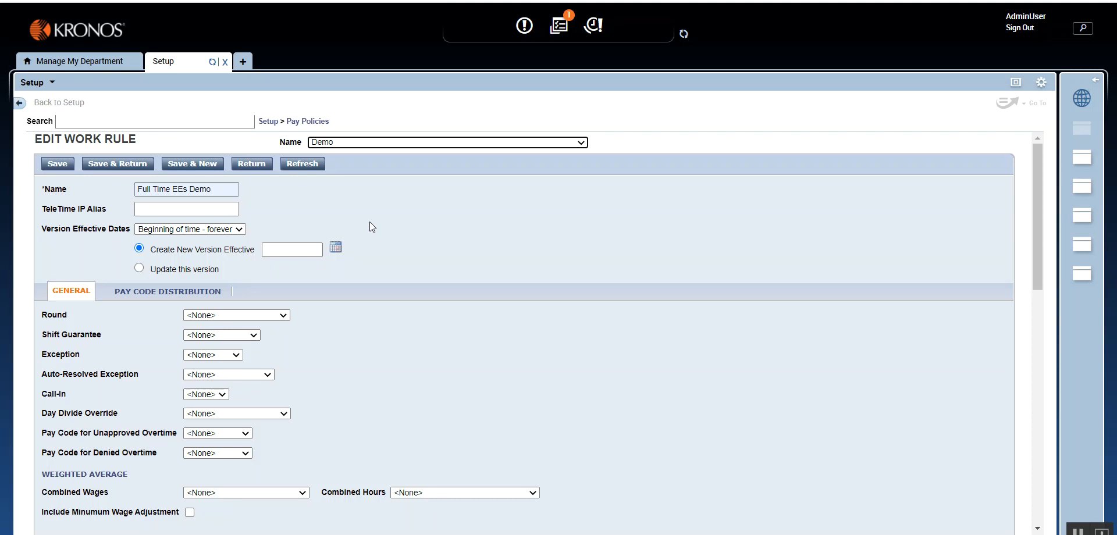
# Step: Set the work rule's Round to Late In 15m, Early out 30 and its Shift Guarantee to Sat, Sun 4 hours
pyautogui.click(308, 121)
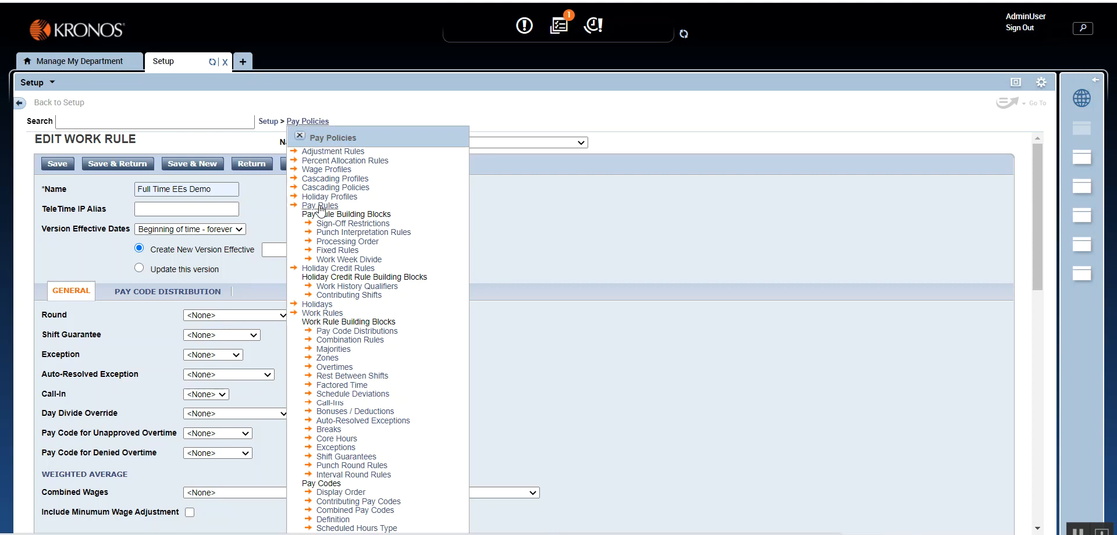
pyautogui.click(299, 136)
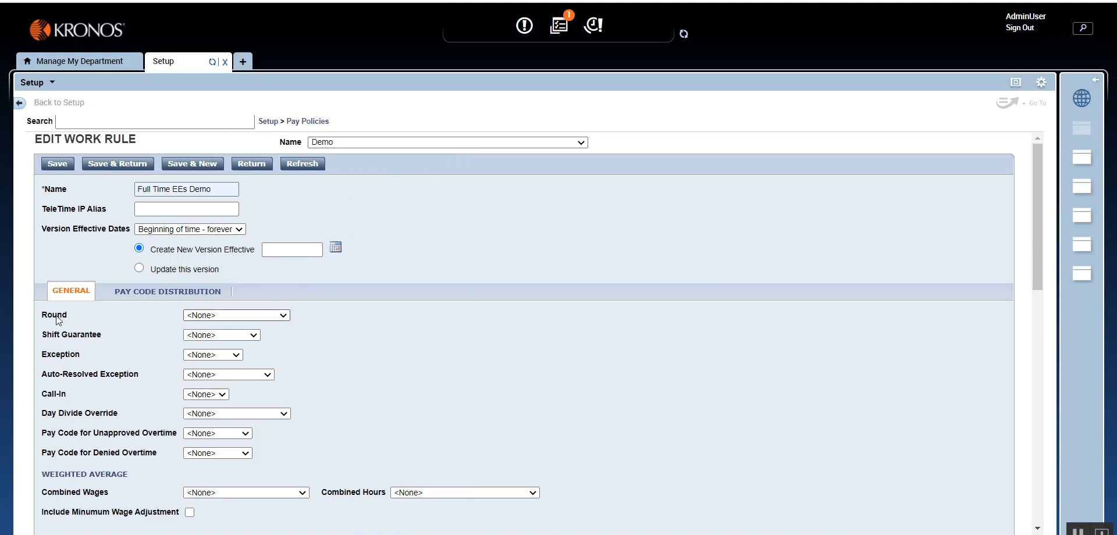
pyautogui.click(256, 316)
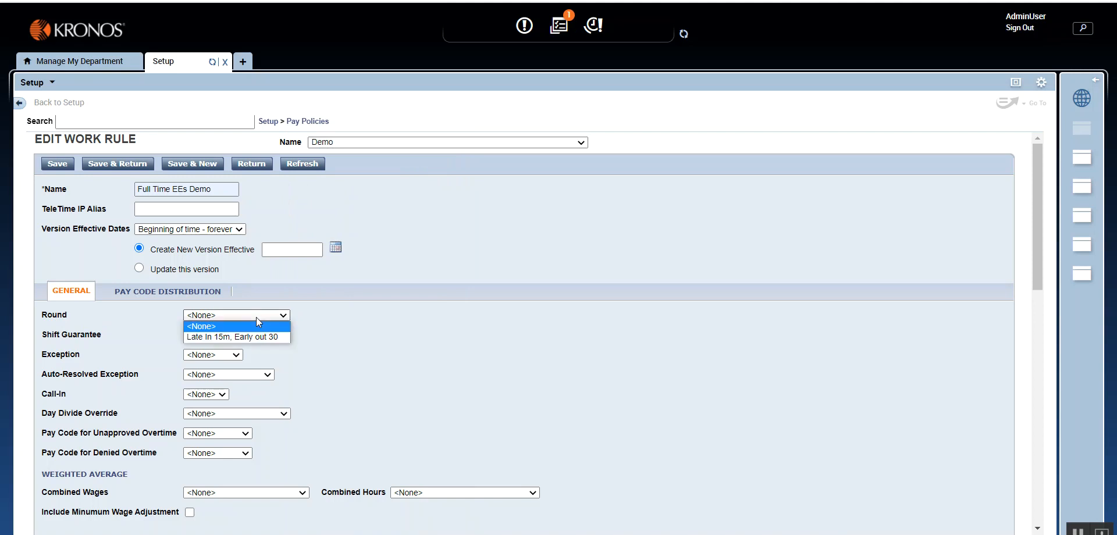
pyautogui.click(256, 336)
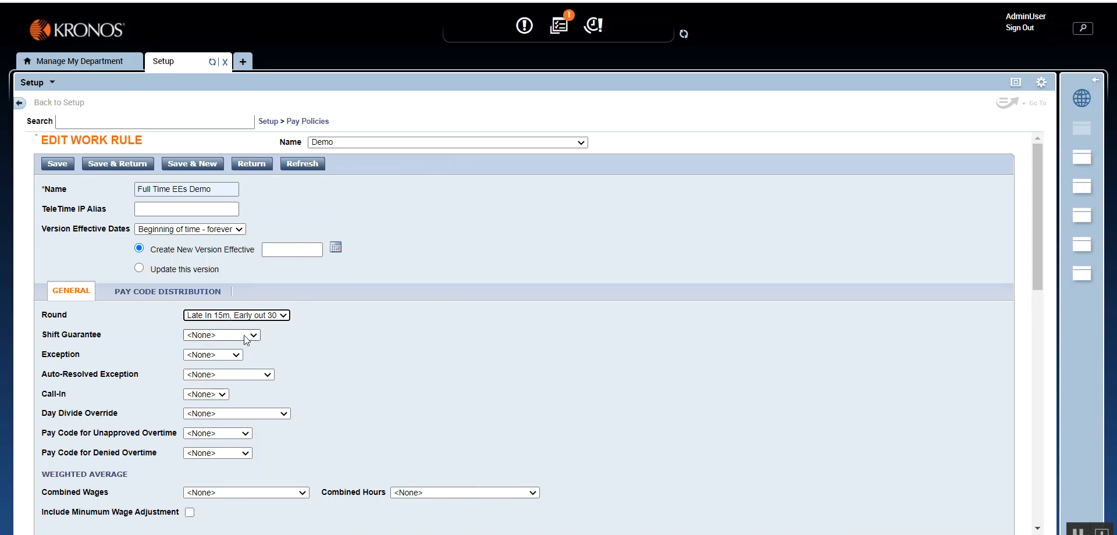
pyautogui.click(246, 337)
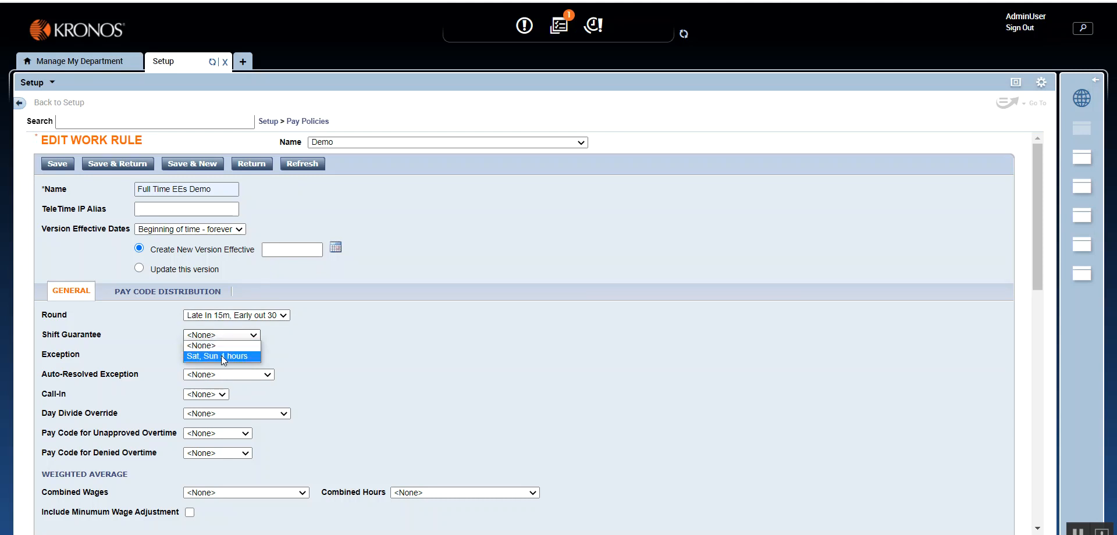
pyautogui.click(221, 356)
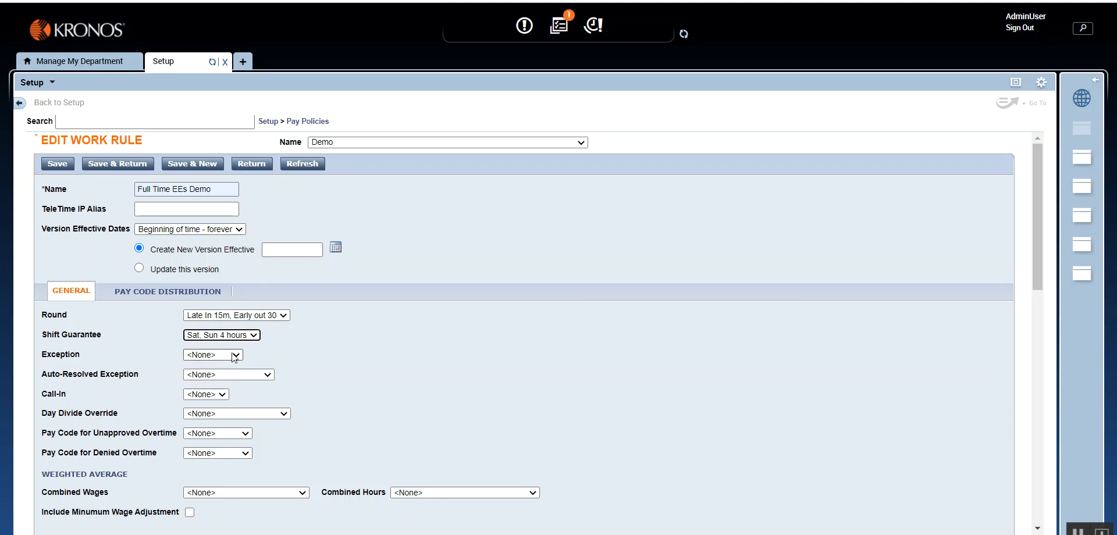
# Step: Set the work rule's Exception to 30m Late In and its Auto-Resolved Exception to Unexcused Absence
pyautogui.click(235, 356)
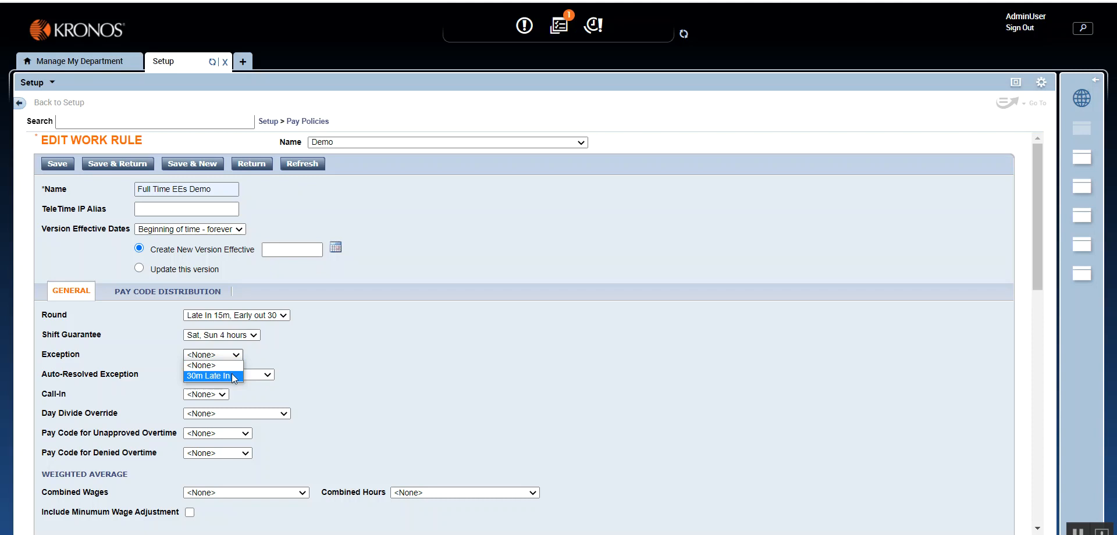
pyautogui.click(231, 376)
pyautogui.click(304, 372)
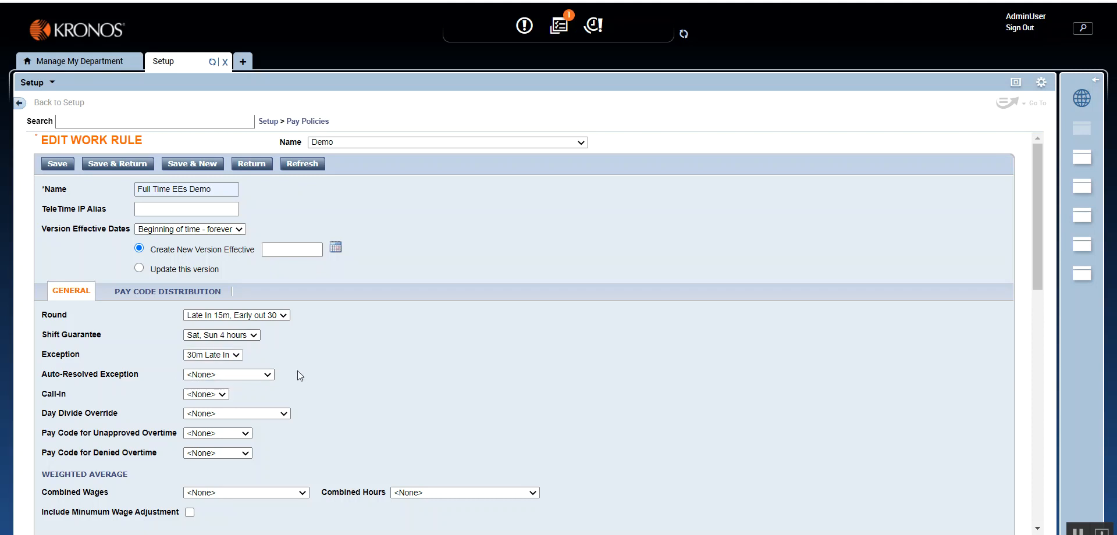
pyautogui.click(267, 375)
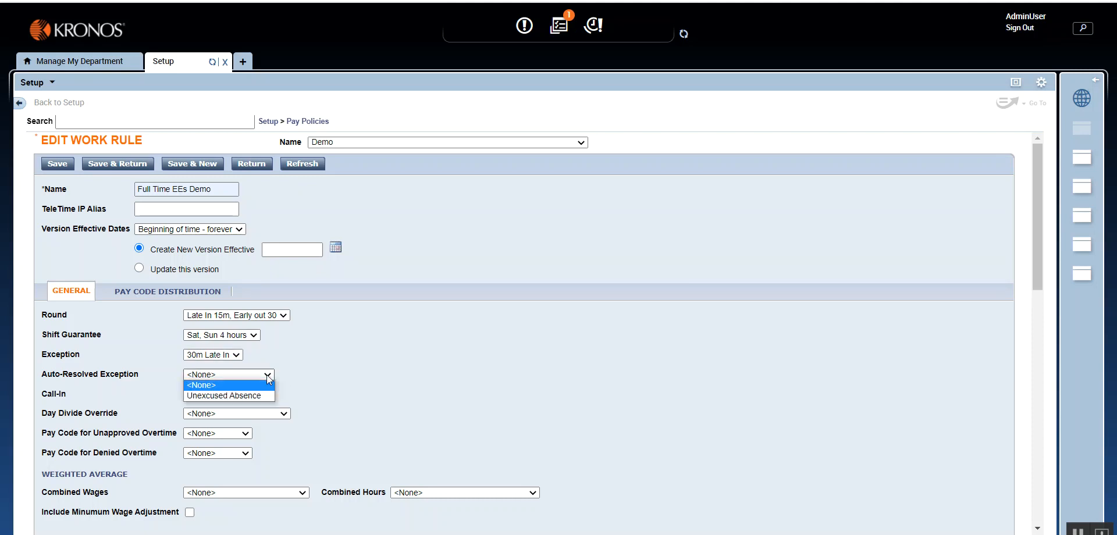
pyautogui.click(267, 393)
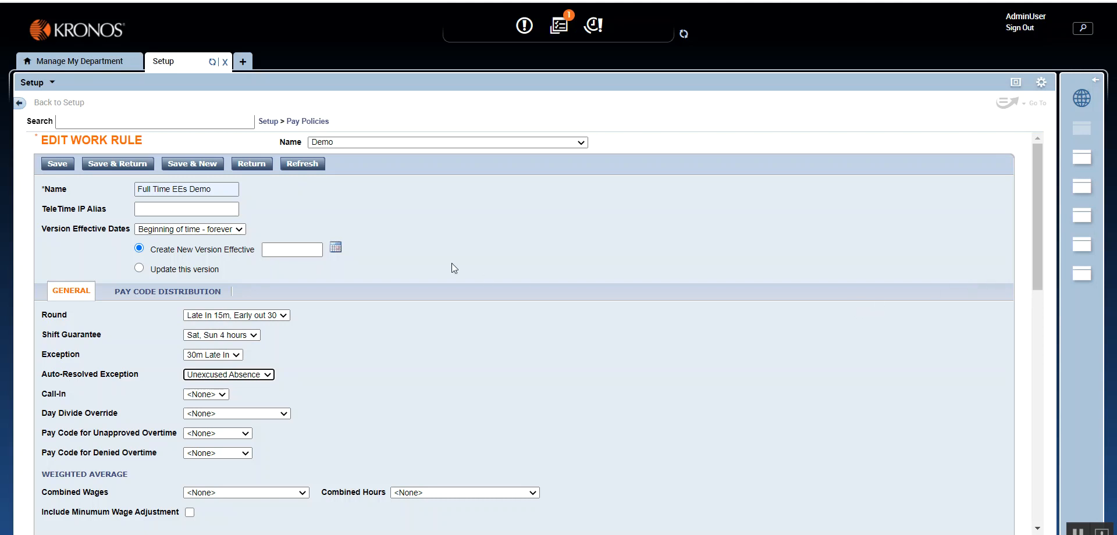
# Step: Add Break Rule Demo to the work rule's selected breaks
pyautogui.click(308, 121)
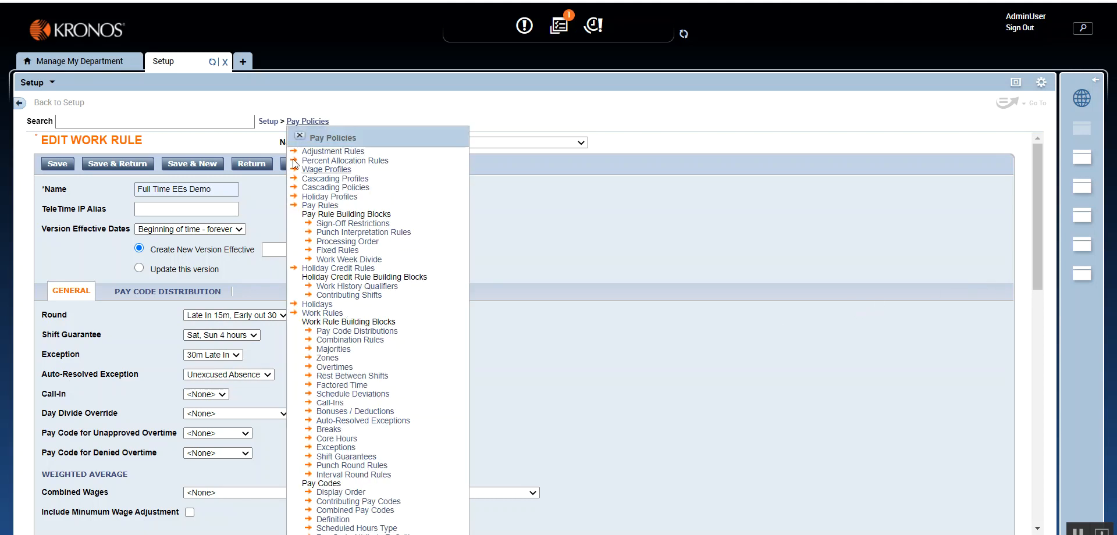
pyautogui.click(300, 135)
pyautogui.moveTo(1038, 255); pyautogui.dragTo(1037, 379)
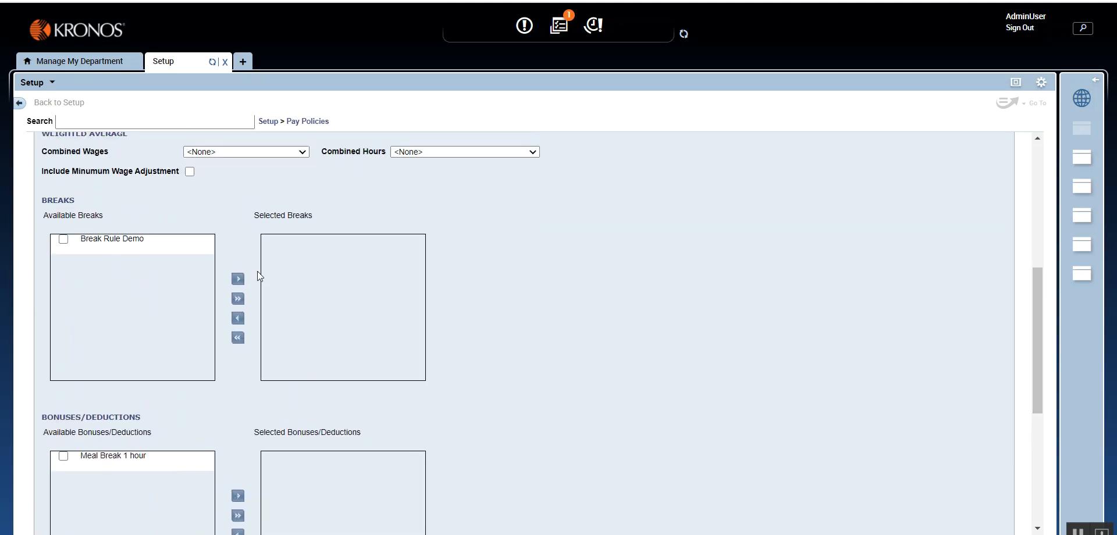
pyautogui.click(64, 240)
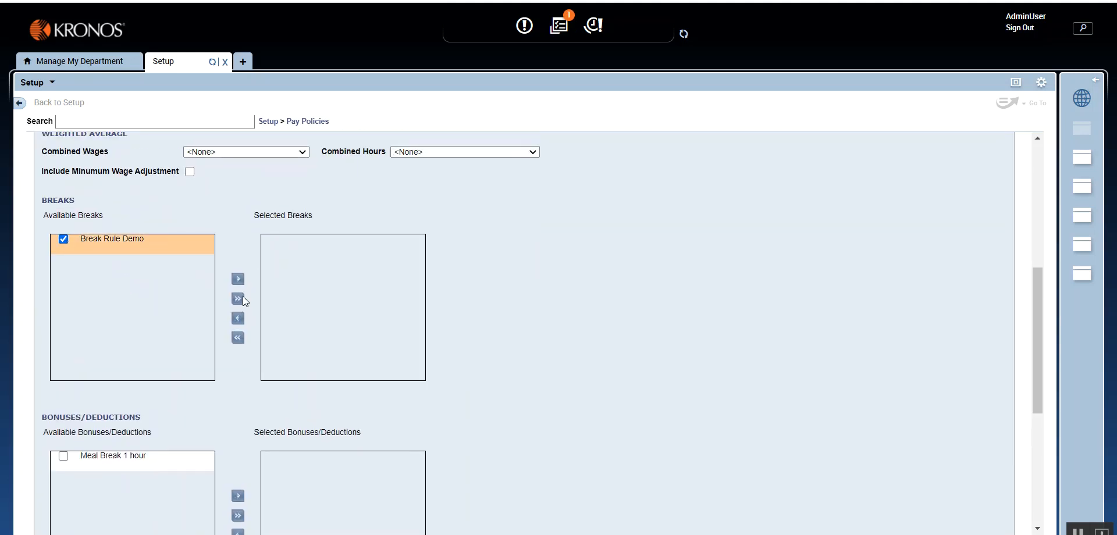
pyautogui.click(243, 297)
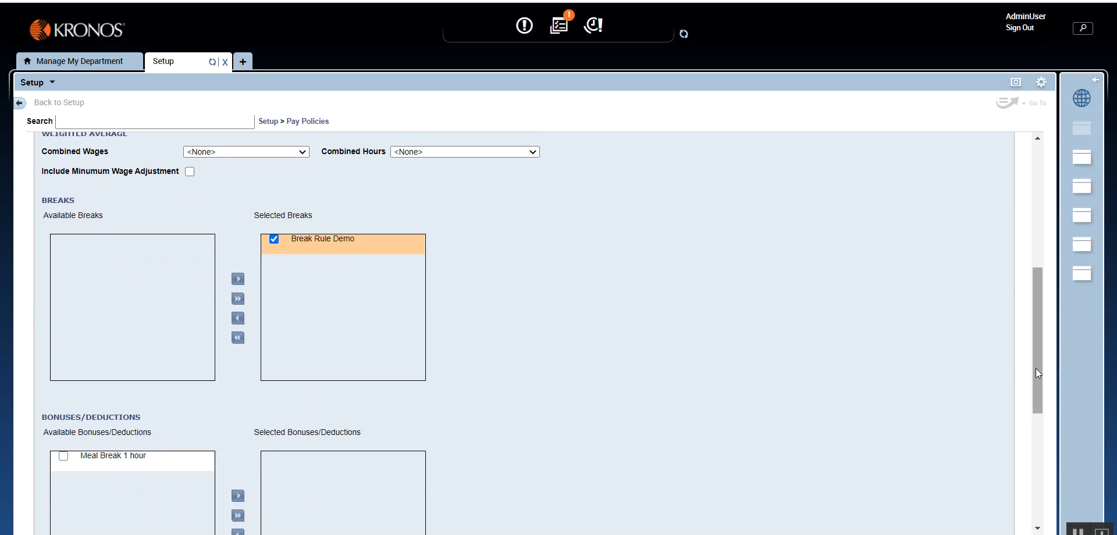
# Step: Remove Break Rule Demo from the work rule's selected breaks
pyautogui.moveTo(1036, 368); pyautogui.dragTo(1020, 215)
pyautogui.scroll(-5, 1023, 350)
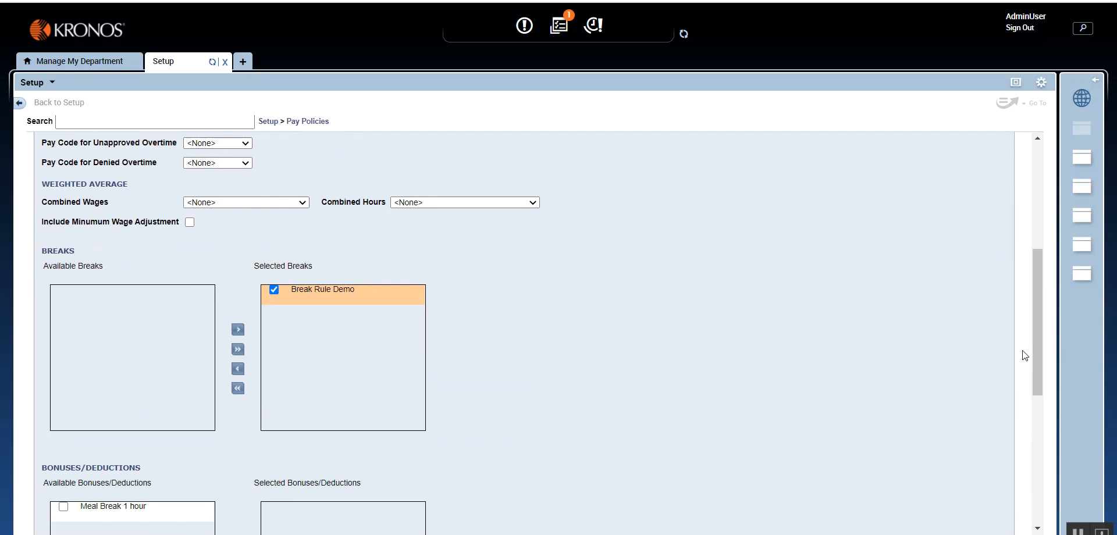
pyautogui.click(238, 388)
pyautogui.click(64, 290)
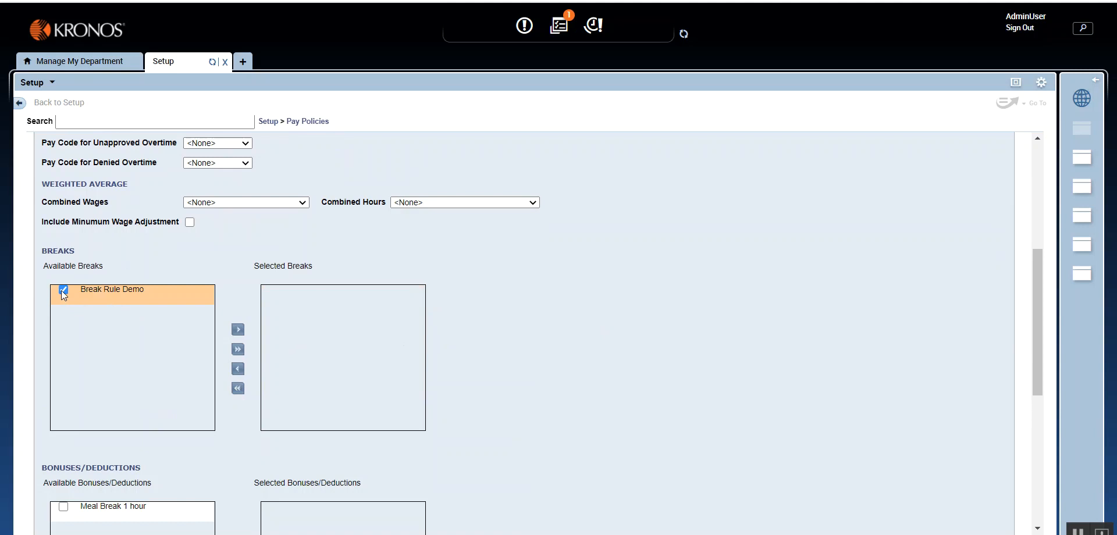
# Step: Add Meal Break 1 hour to the work rule's selected bonuses/deductions
pyautogui.moveTo(1037, 320); pyautogui.dragTo(1035, 411)
pyautogui.click(63, 261)
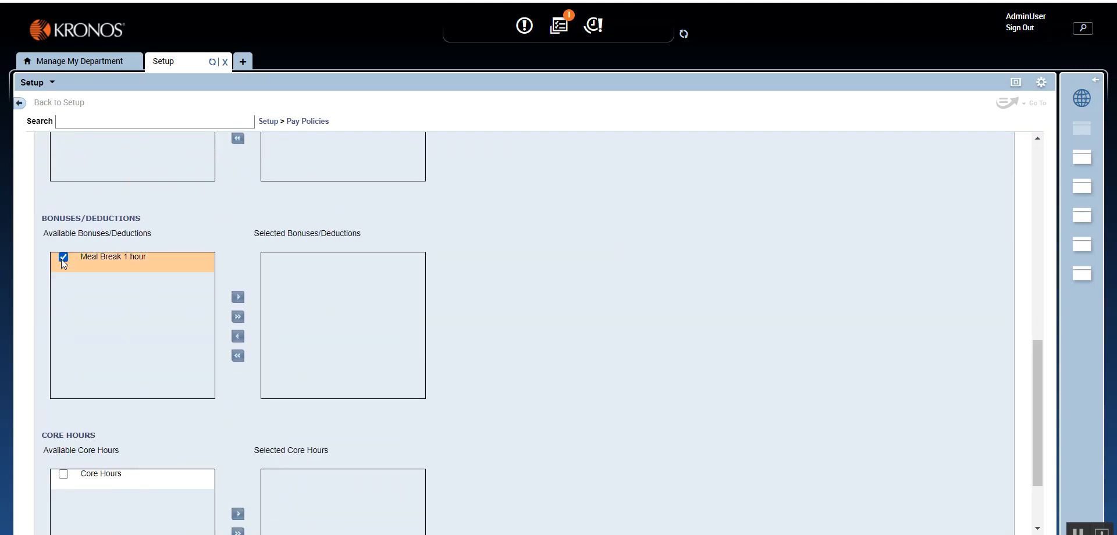
pyautogui.click(238, 297)
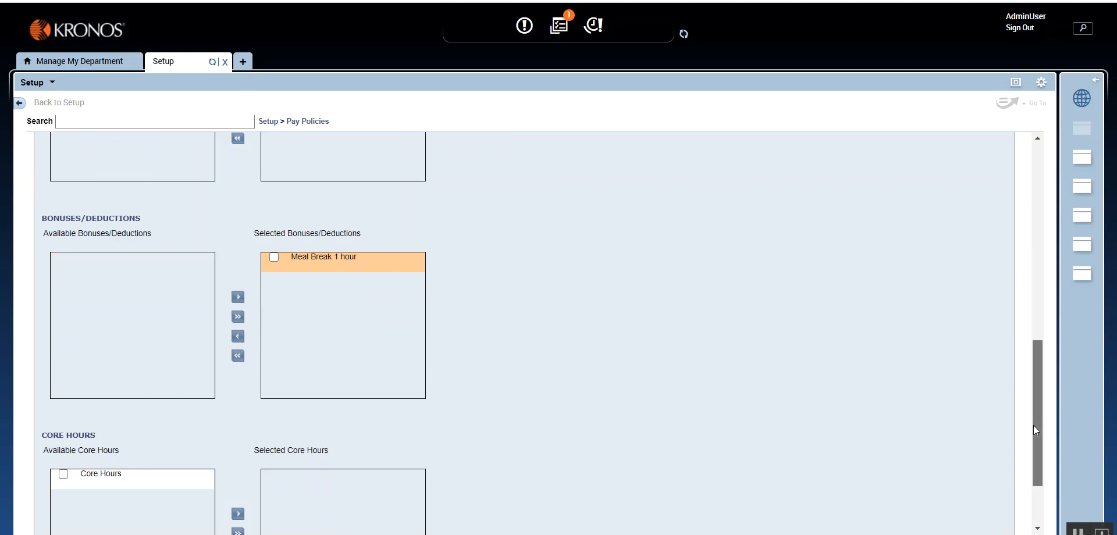
# Step: Add Core Hours to the work rule's selected core hours, and move it back to the available core hours
pyautogui.scroll(-2, 1034, 431)
pyautogui.click(237, 435)
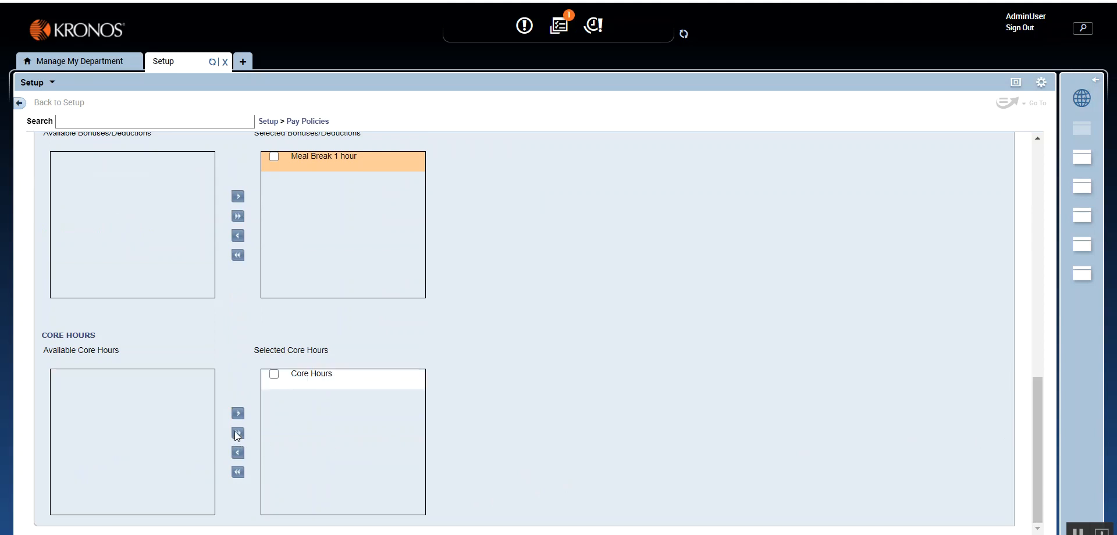
pyautogui.click(274, 375)
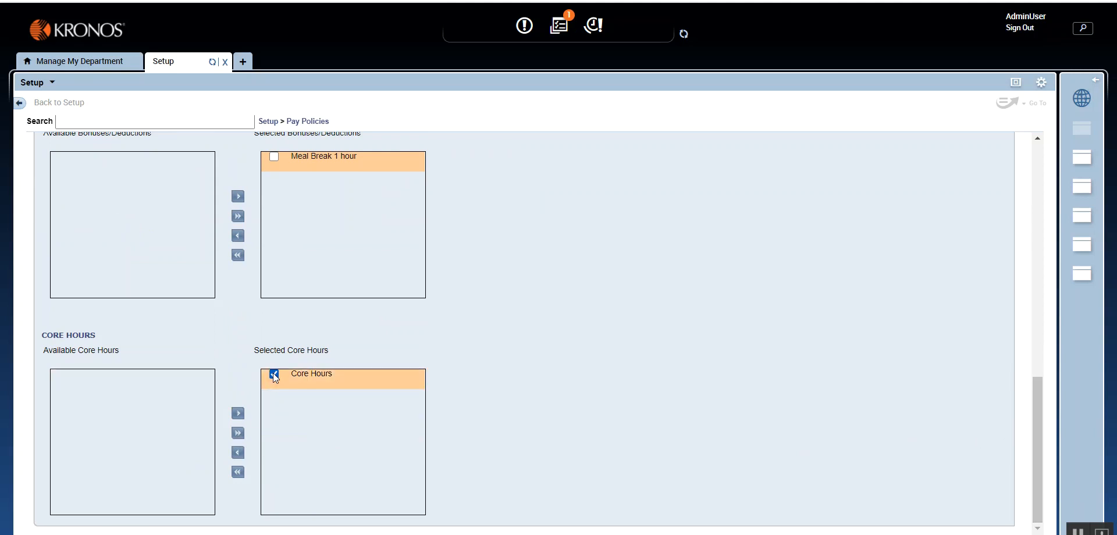
pyautogui.click(238, 453)
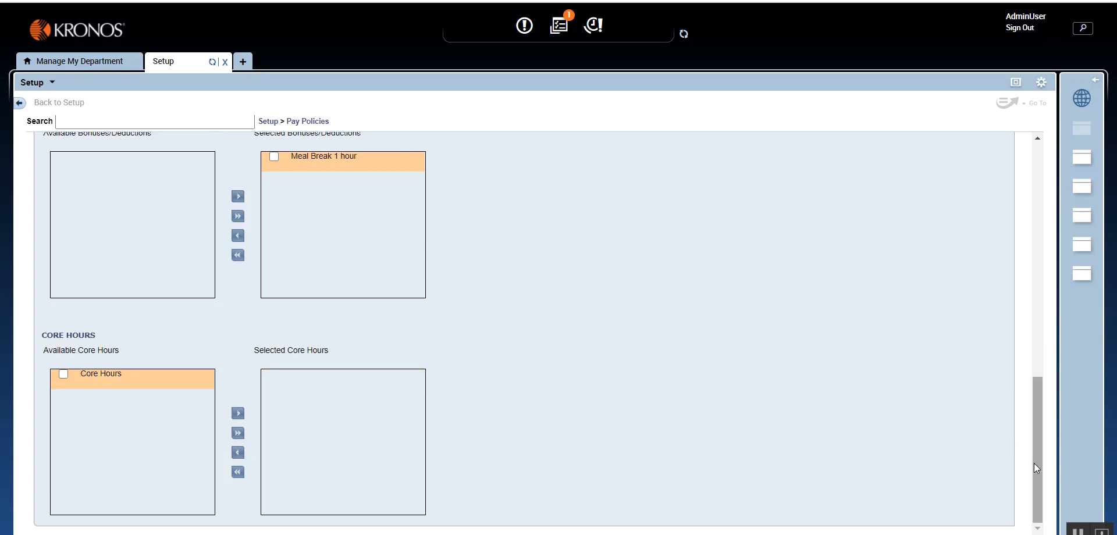
# Step: Set the work rule's pay code distribution to Full Time EEs Demo
pyautogui.moveTo(1039, 462); pyautogui.dragTo(983, 231)
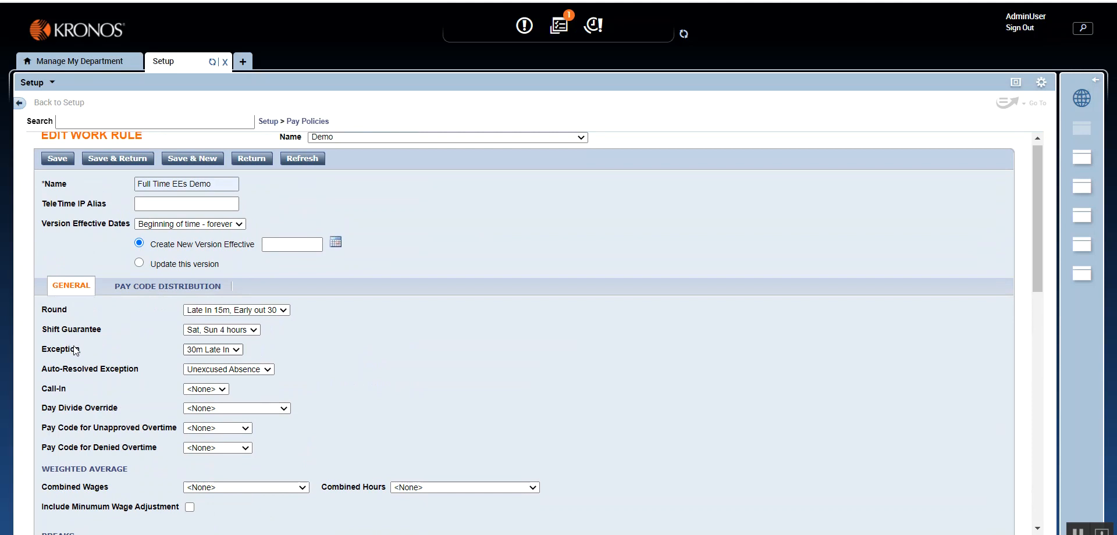
pyautogui.click(139, 289)
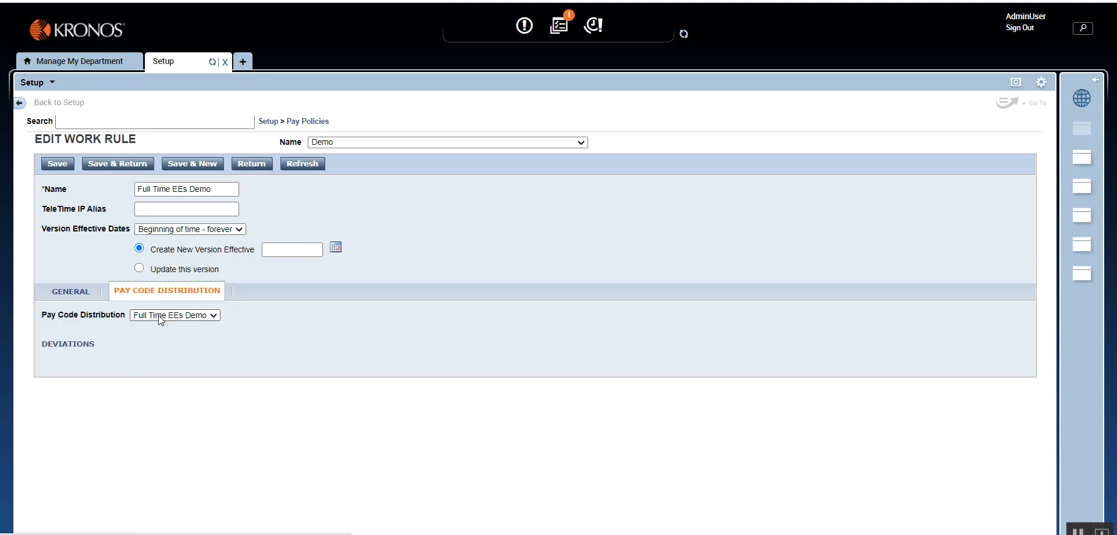
pyautogui.click(220, 316)
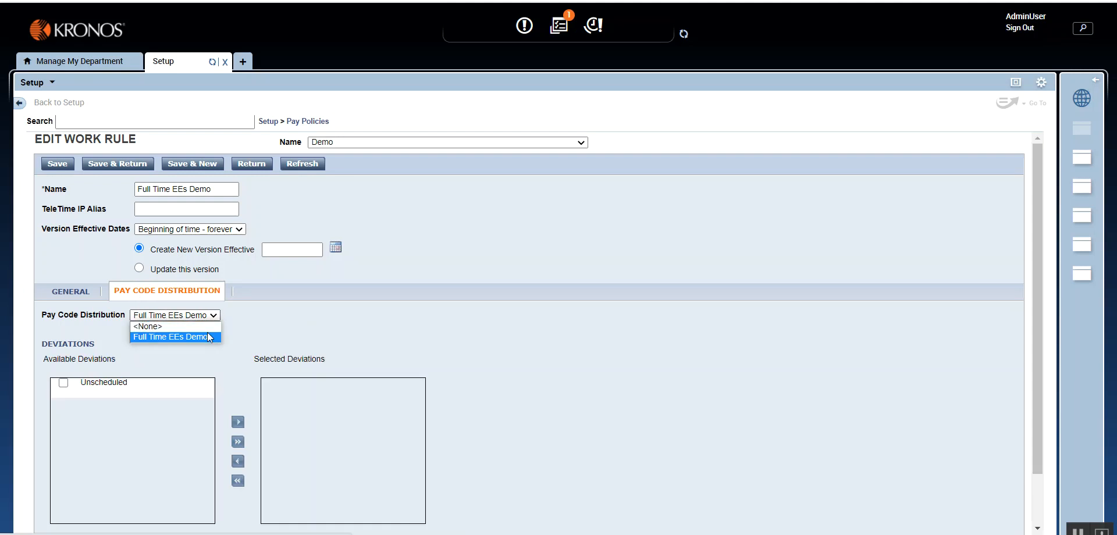
pyautogui.click(207, 337)
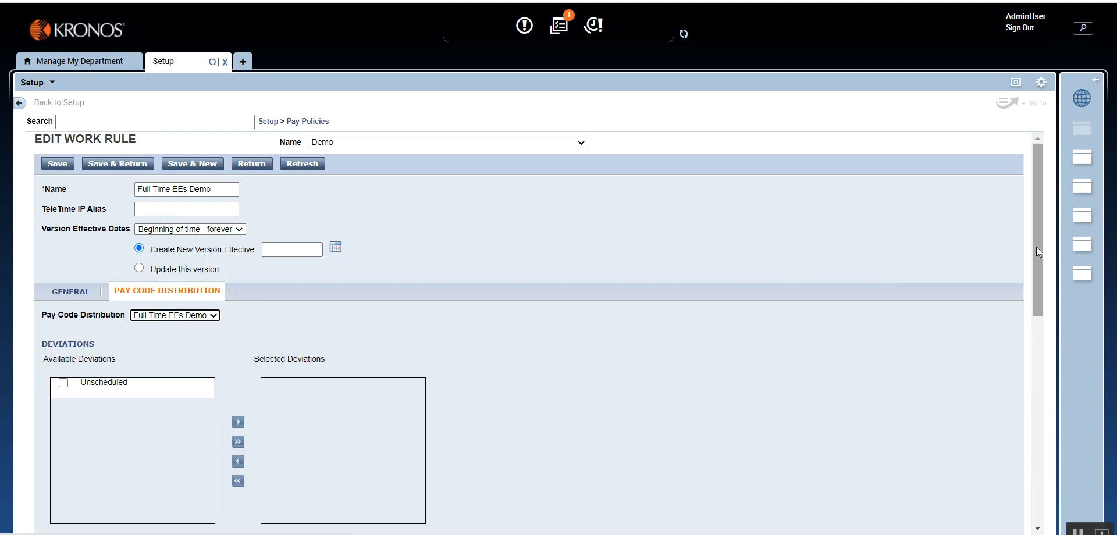
# Step: Add the Unscheduled deviation and both overtimes, Overtime > 40 and Overtime > 8, to the work rule's pay code distribution settings
pyautogui.scroll(-4, 1040, 317)
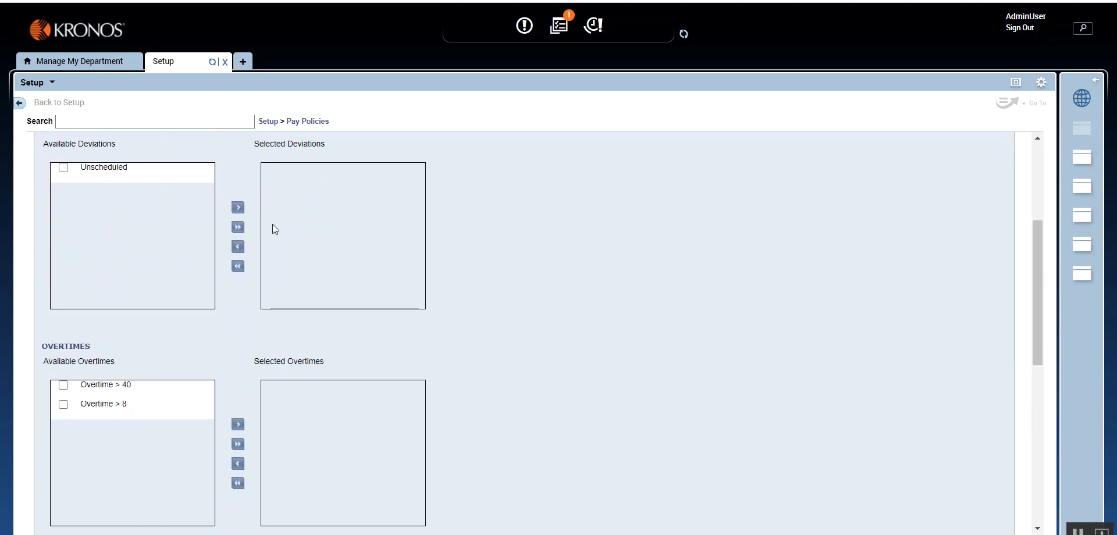
pyautogui.click(64, 168)
pyautogui.click(237, 208)
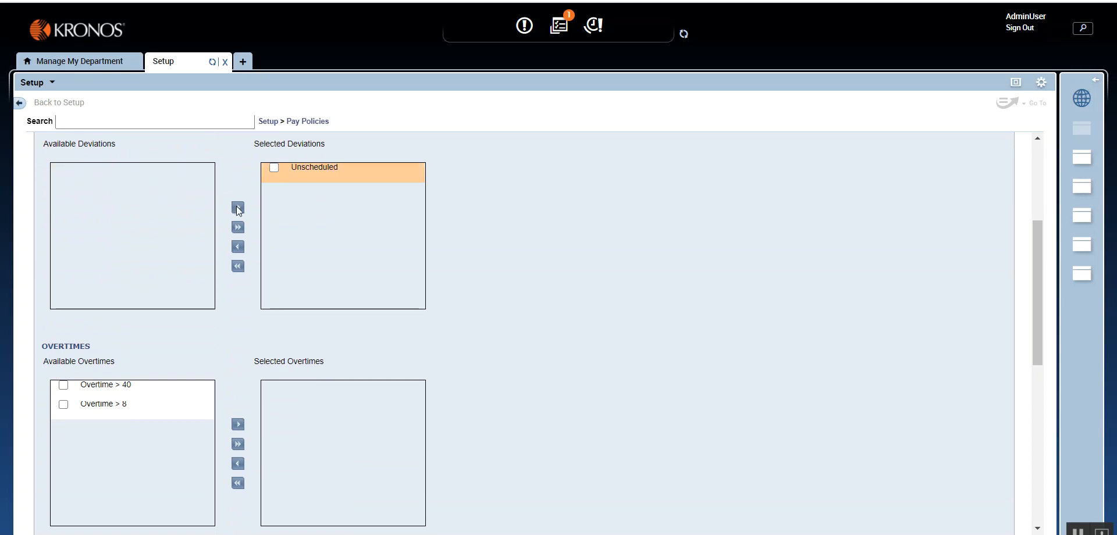
pyautogui.click(238, 444)
# Step: Add the Evening Shift zone to the work rule's selected zones
pyautogui.moveTo(1035, 293); pyautogui.dragTo(1036, 409)
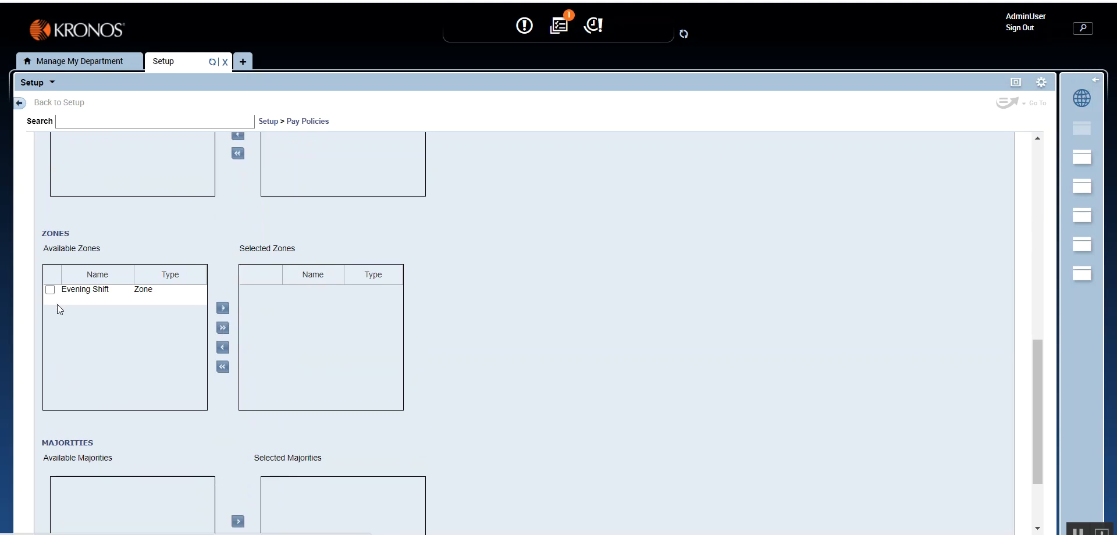
pyautogui.click(50, 291)
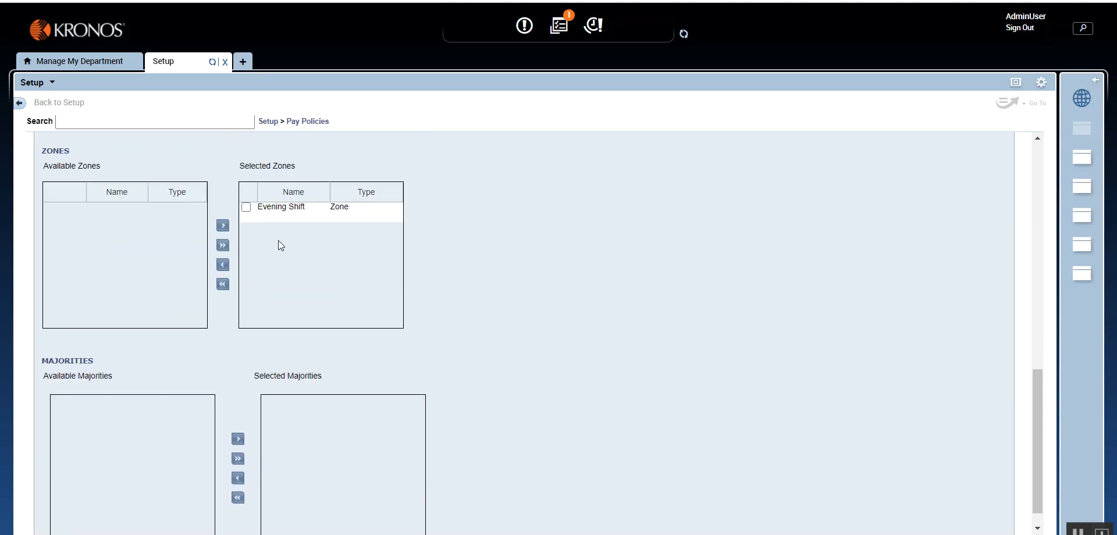
pyautogui.moveTo(1036, 397); pyautogui.dragTo(981, 179)
# Step: Set the work rule changes to update this version, then save the rule and return to the work rules list
pyautogui.click(55, 276)
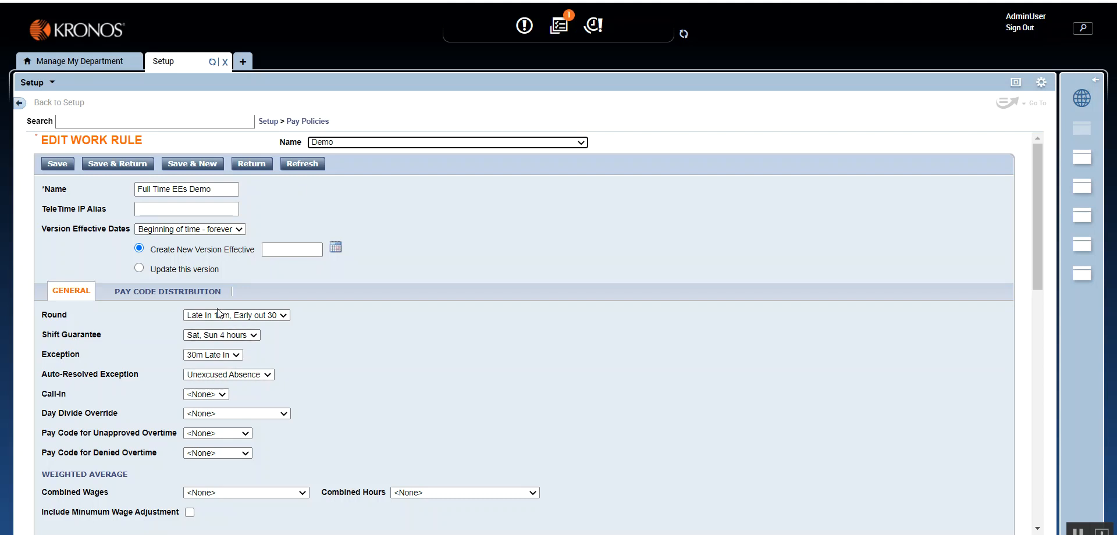
pyautogui.moveTo(1037, 269); pyautogui.dragTo(1044, 430)
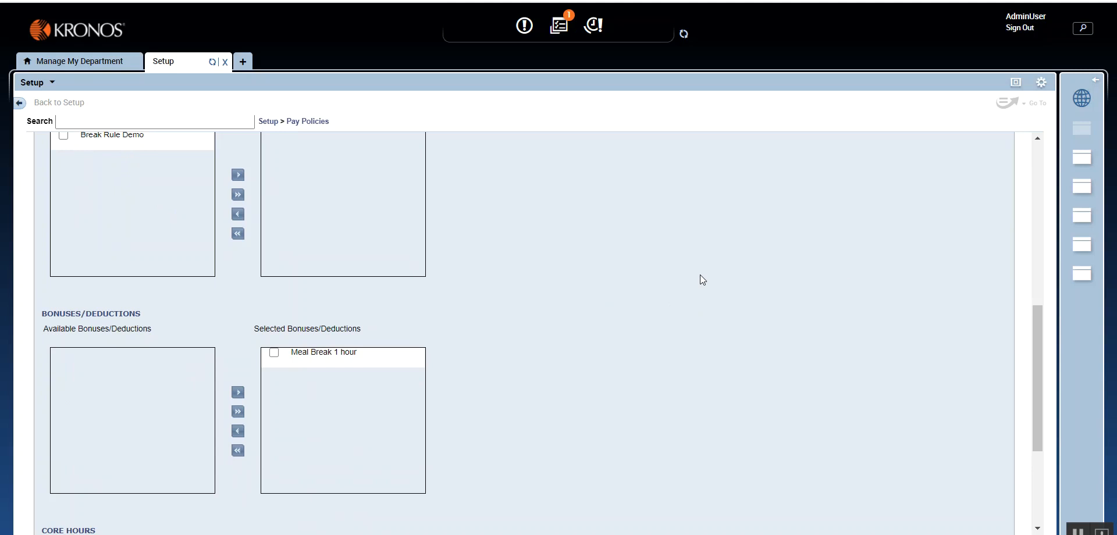
pyautogui.moveTo(1046, 375); pyautogui.dragTo(1027, 206)
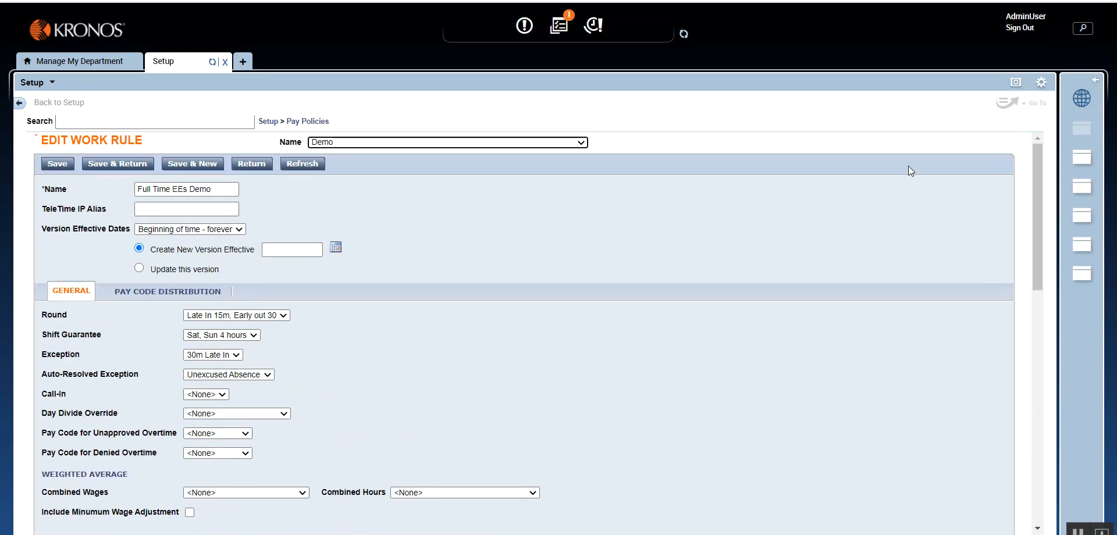
pyautogui.click(140, 269)
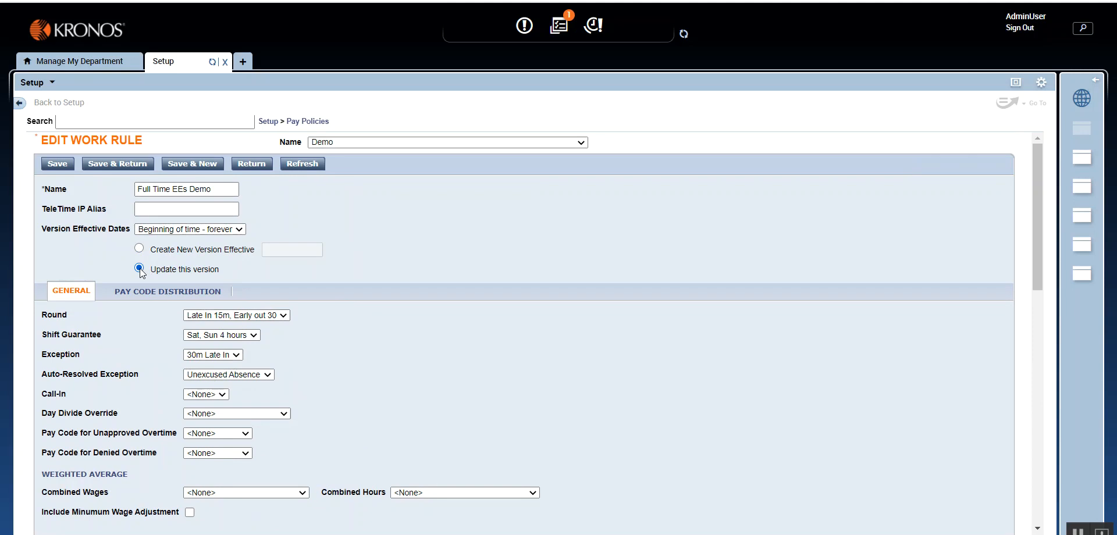
pyautogui.click(118, 164)
pyautogui.click(139, 248)
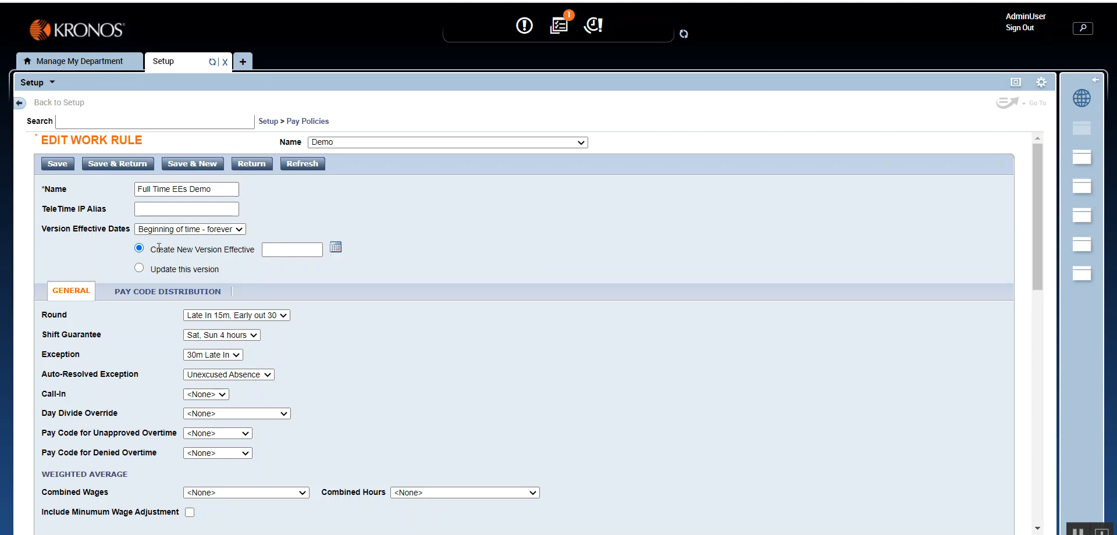
pyautogui.click(139, 268)
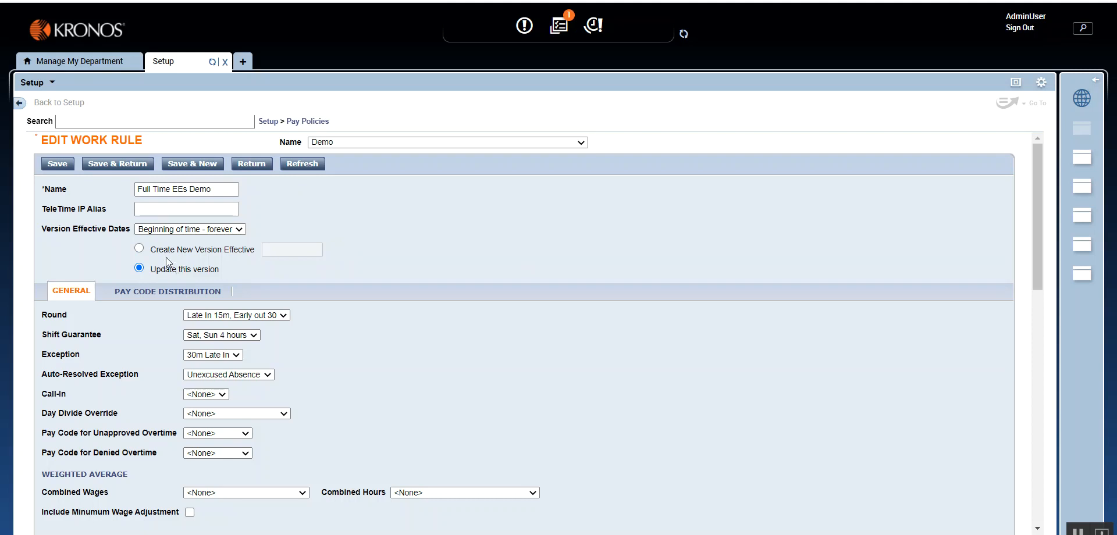
pyautogui.click(114, 168)
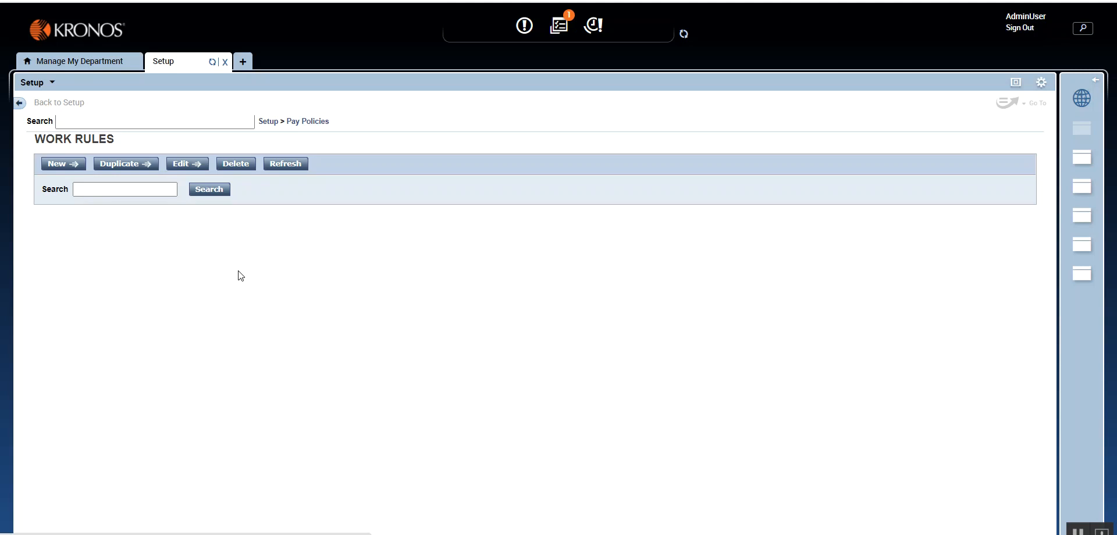
# Step: Open the Full Time EEs Demo pay code distribution for editing
pyautogui.click(305, 125)
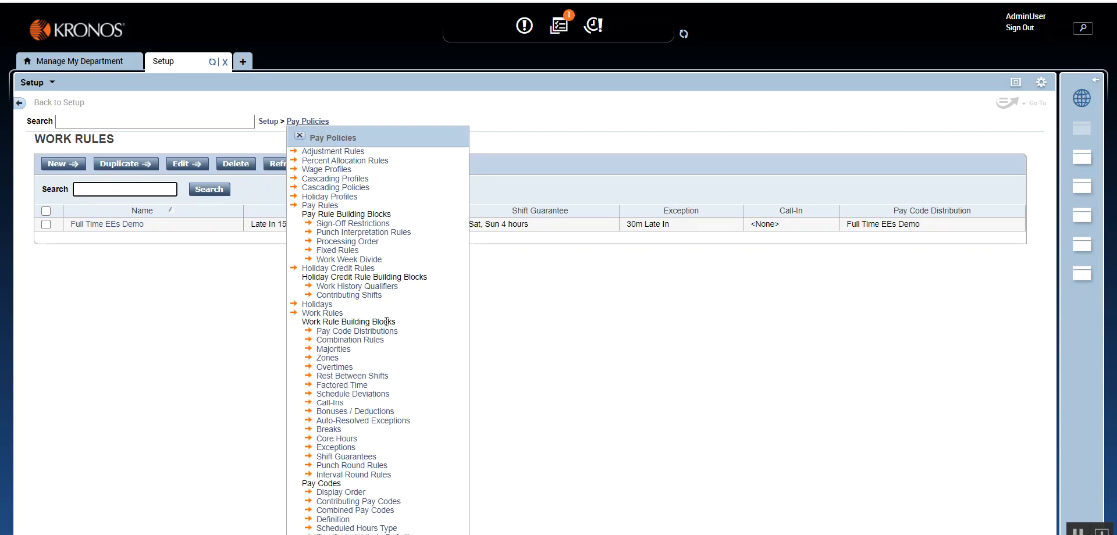
pyautogui.moveTo(346, 313); pyautogui.dragTo(298, 314)
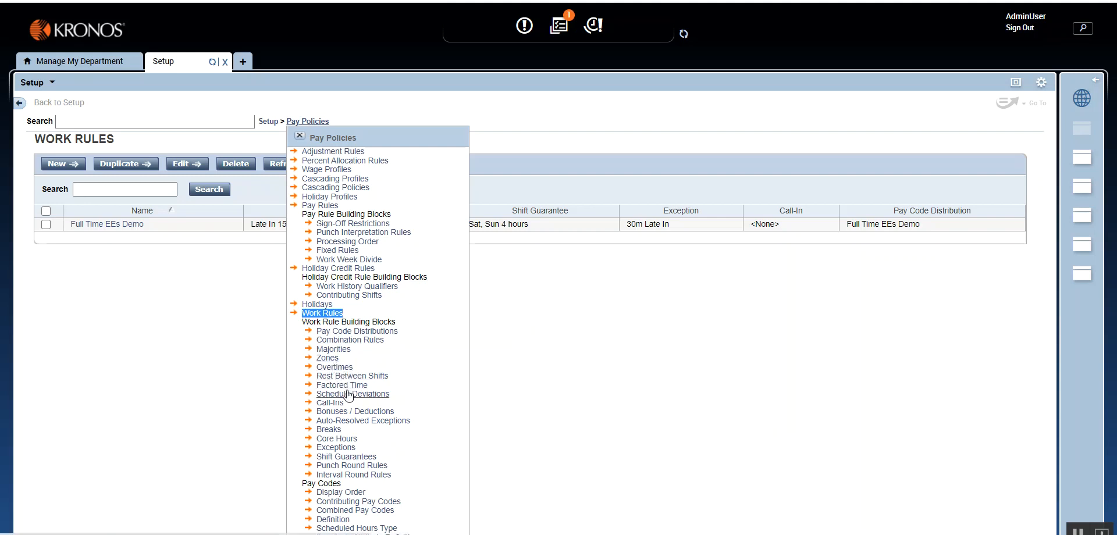
pyautogui.click(378, 332)
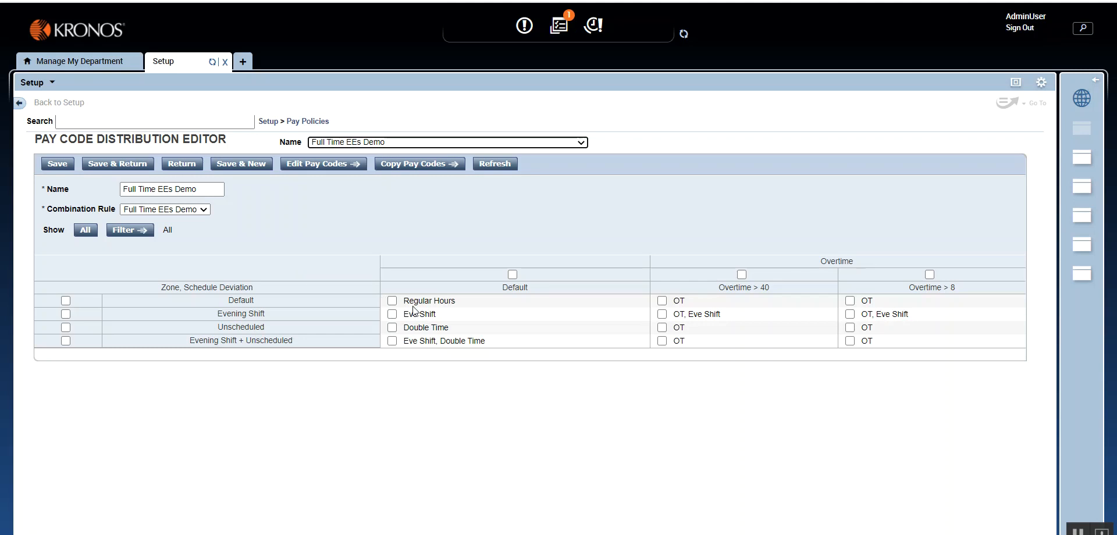
# Step: Remove Eve Shift from the Evening Shift row under Default, and save and return to the pay code distribution
pyautogui.click(390, 315)
pyautogui.click(321, 168)
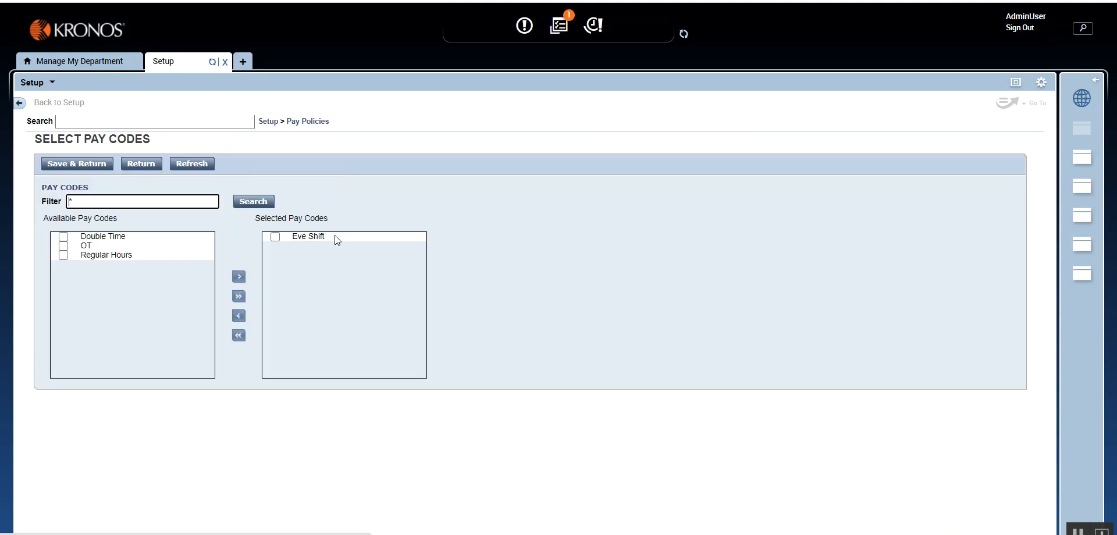
pyautogui.click(276, 237)
pyautogui.click(241, 314)
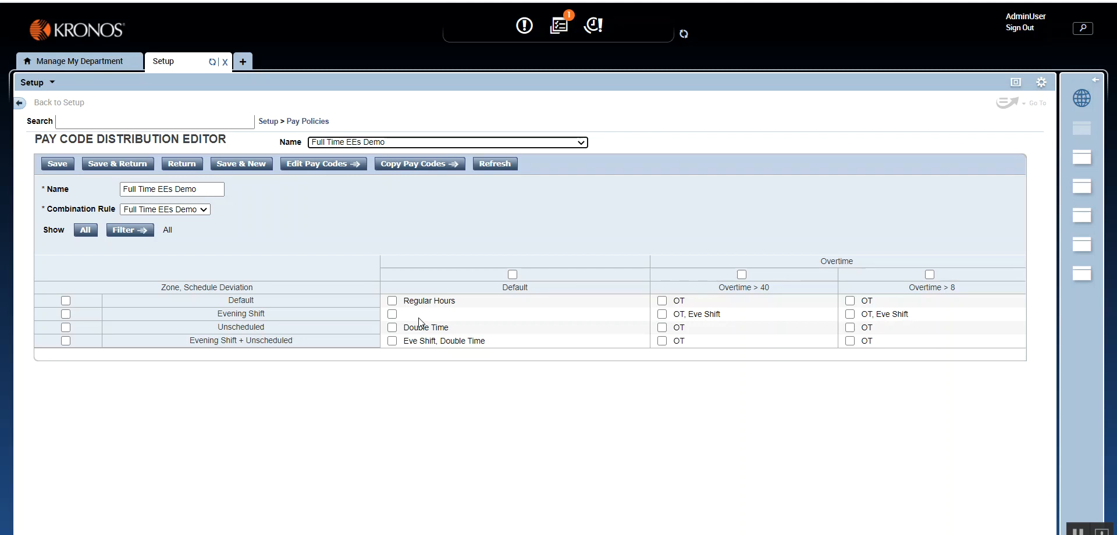
# Step: Open the list of pay policies
pyautogui.click(304, 121)
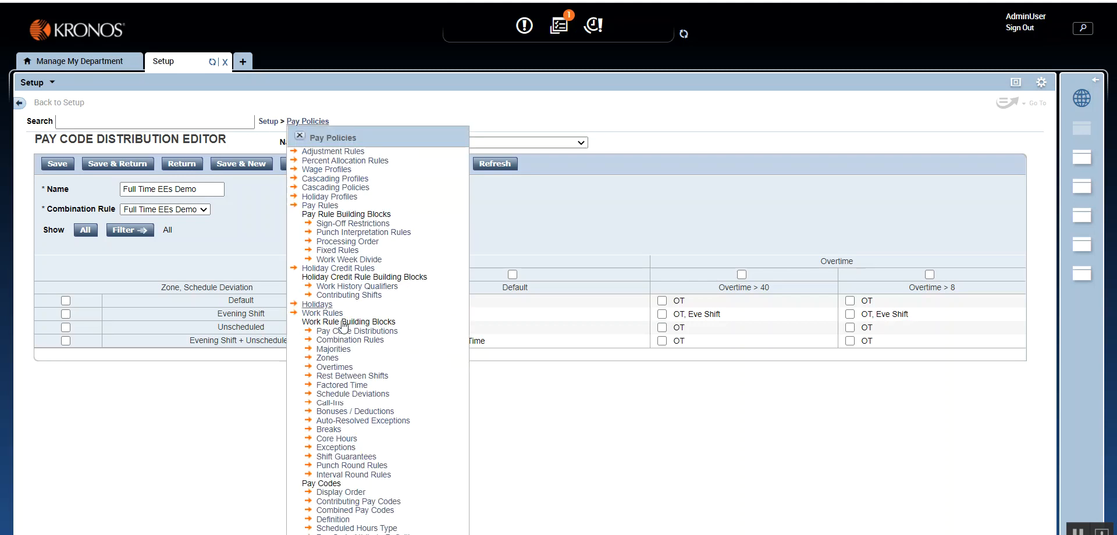